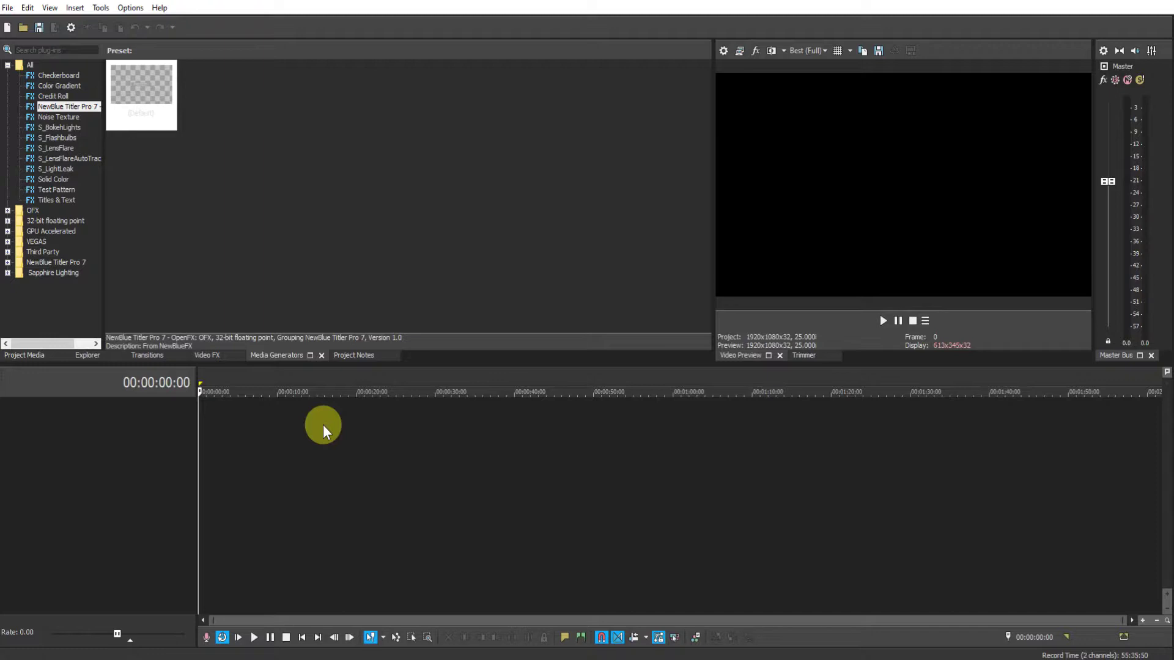
# Step: Add a default Titles & Text event to a new track and move it to start at about 00:00:47:20
pyautogui.click(67, 199)
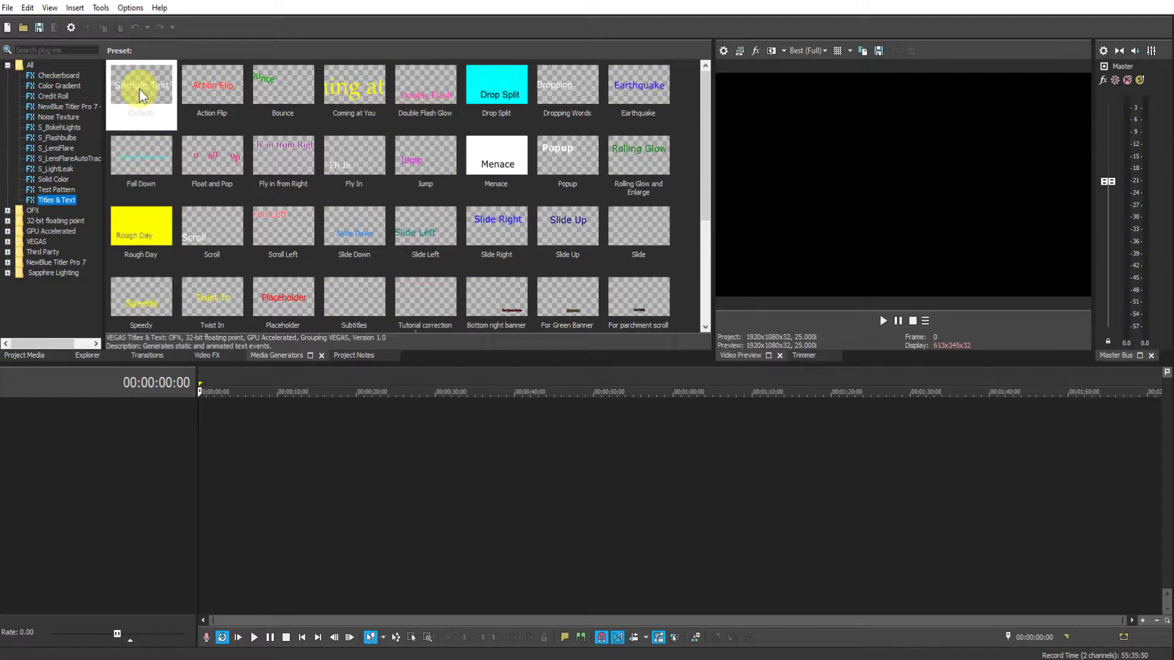
pyautogui.moveTo(140, 89); pyautogui.dragTo(358, 445)
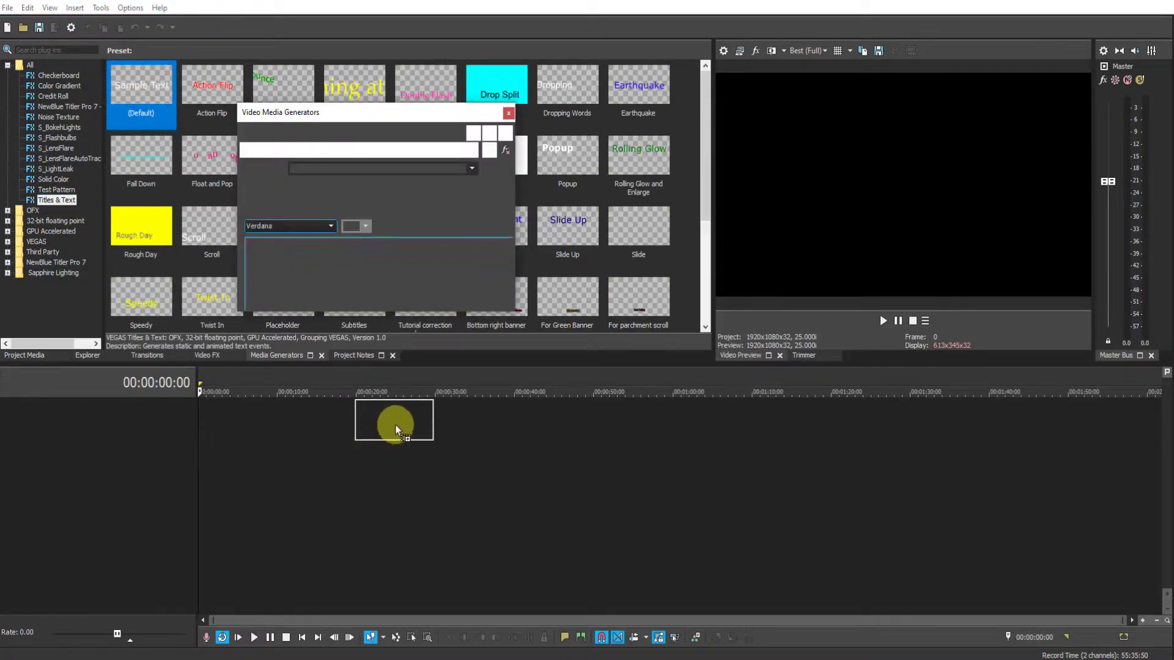
pyautogui.moveTo(373, 406); pyautogui.dragTo(594, 405)
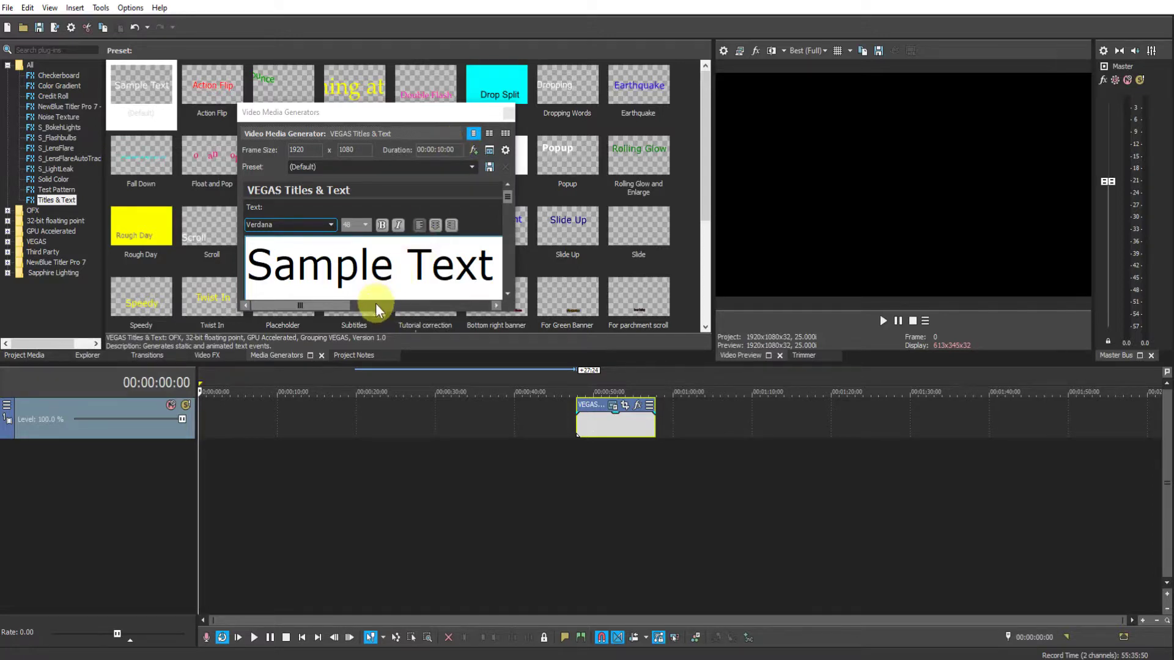
# Step: Enlarge the media generator window and place the playhead at about the middle of the title event
pyautogui.moveTo(375, 313); pyautogui.dragTo(365, 506)
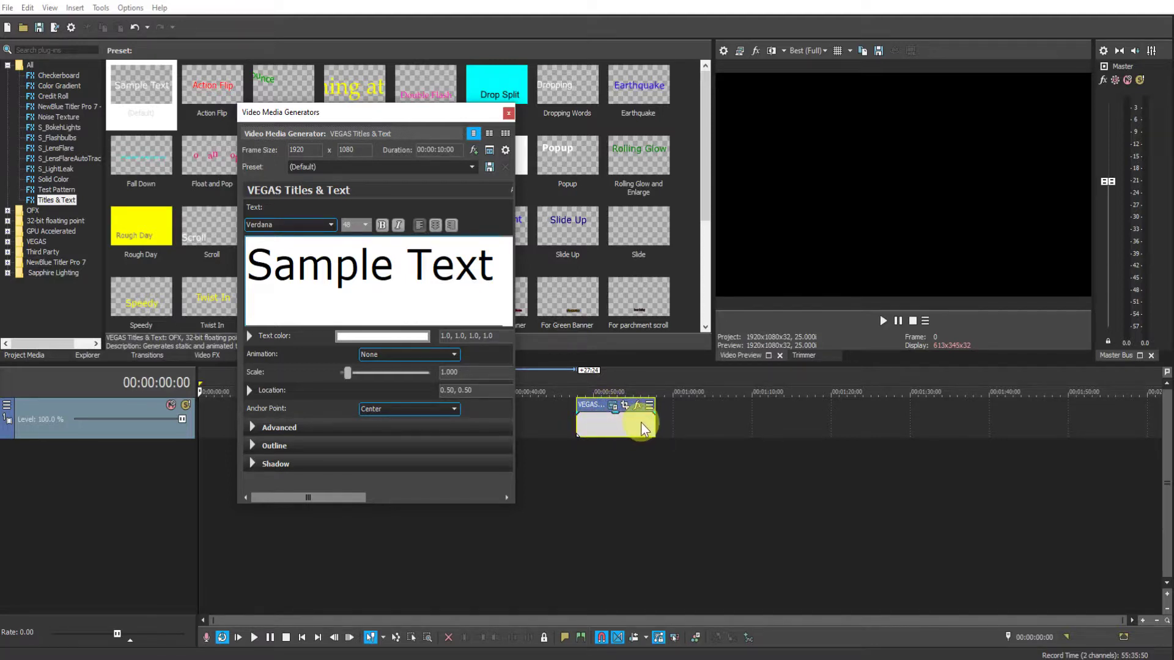
pyautogui.click(615, 384)
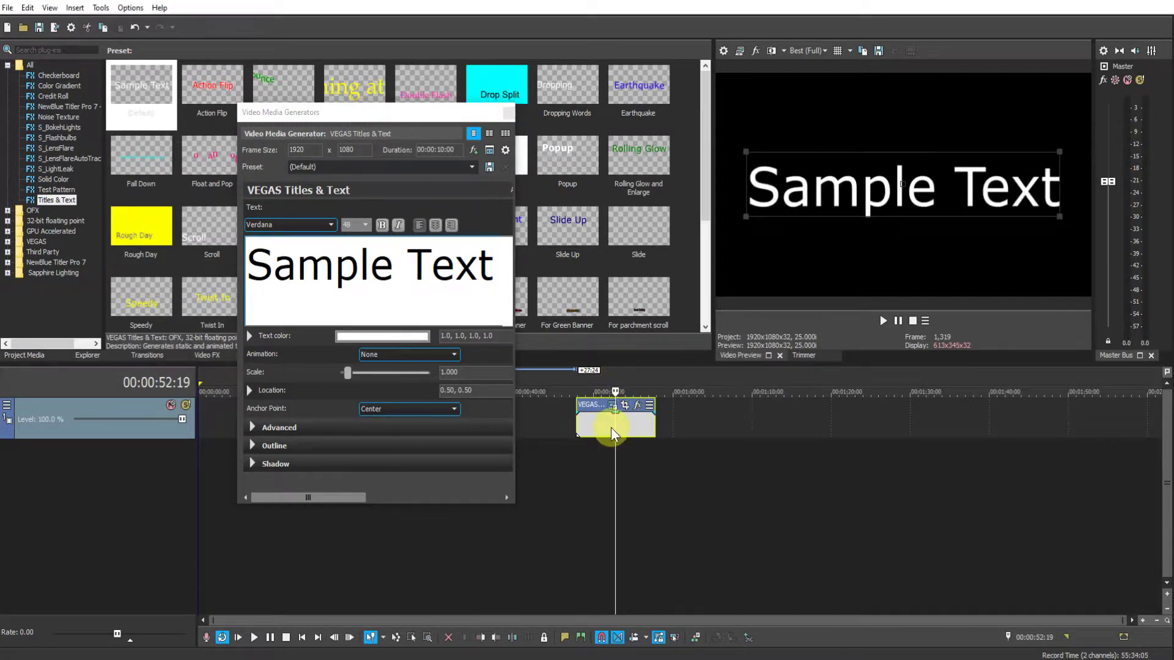
pyautogui.scroll(5, 611, 425)
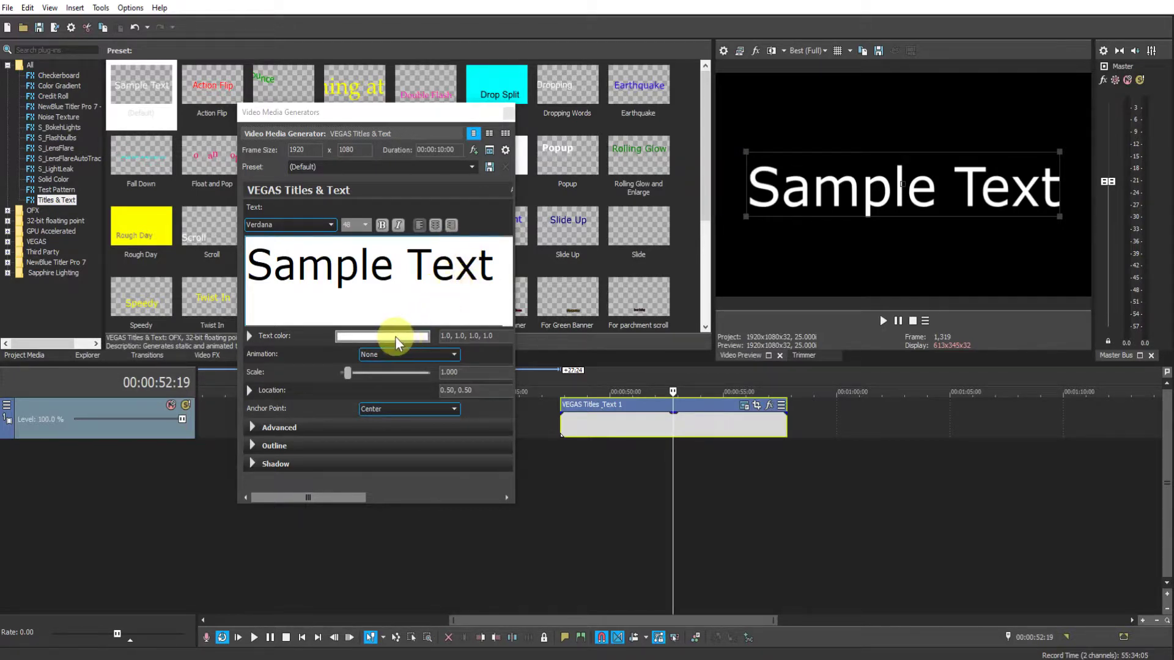
# Step: Expand the text color settings, enlarge the generator window to show all controls, and enable animation for Text color
pyautogui.click(250, 336)
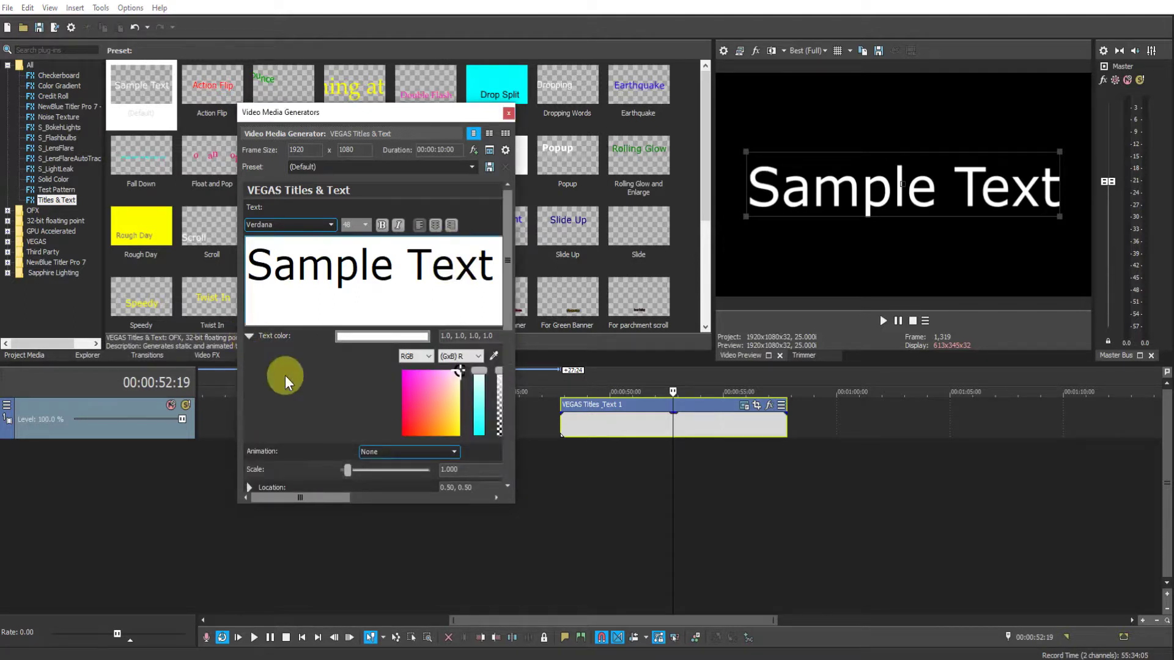
pyautogui.moveTo(411, 506); pyautogui.dragTo(403, 600)
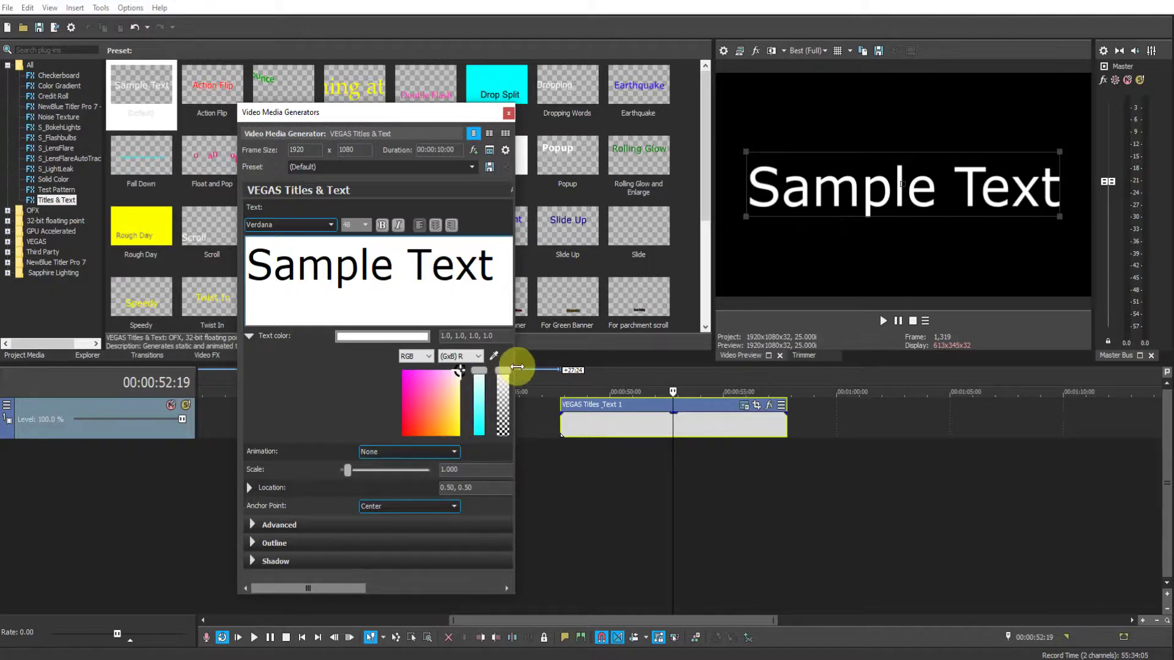
pyautogui.moveTo(517, 367); pyautogui.dragTo(558, 370)
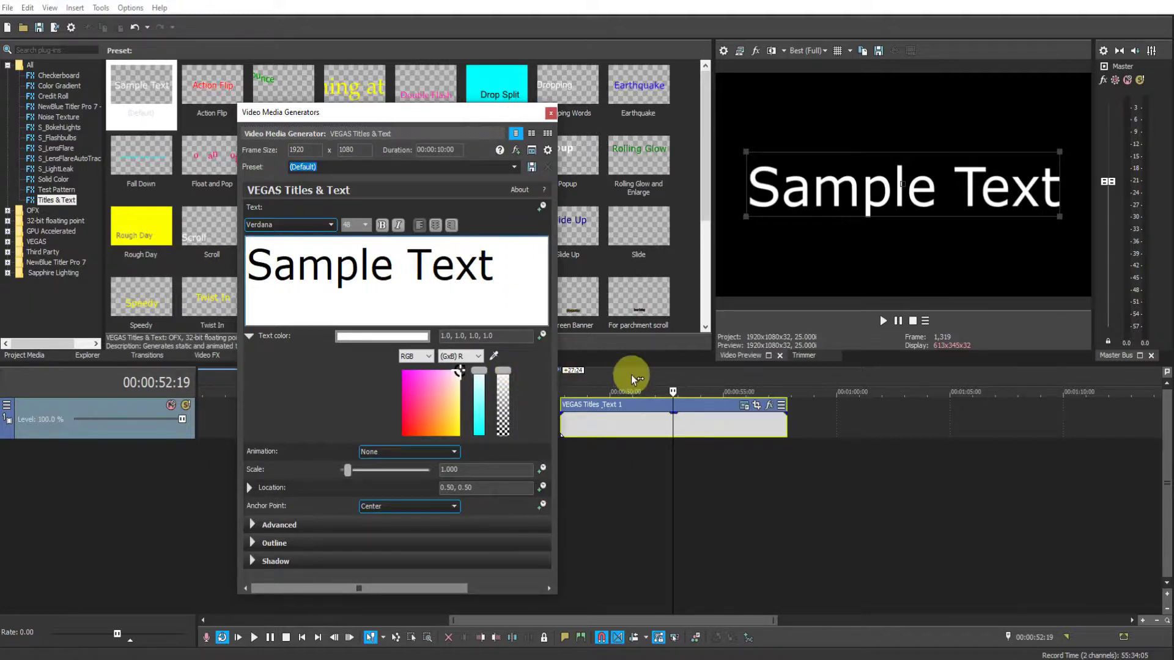
pyautogui.click(542, 337)
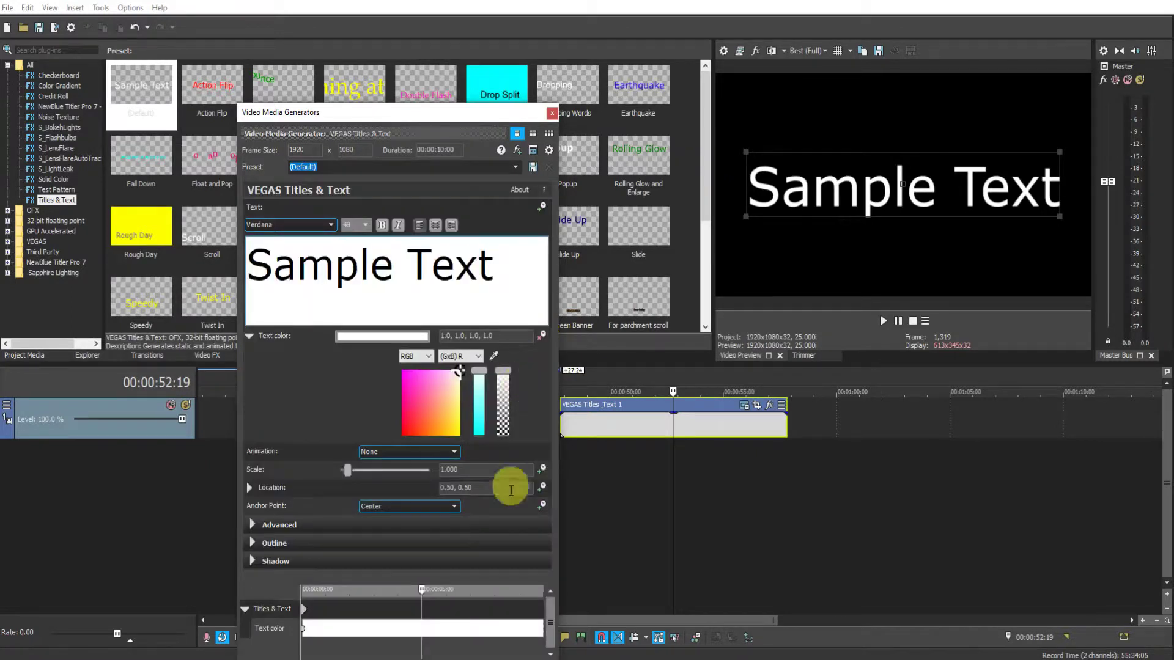
# Step: Make the text color fully transparent, with alpha 0.0, at the start of the title's animation
pyautogui.moveTo(422, 593); pyautogui.dragTo(294, 599)
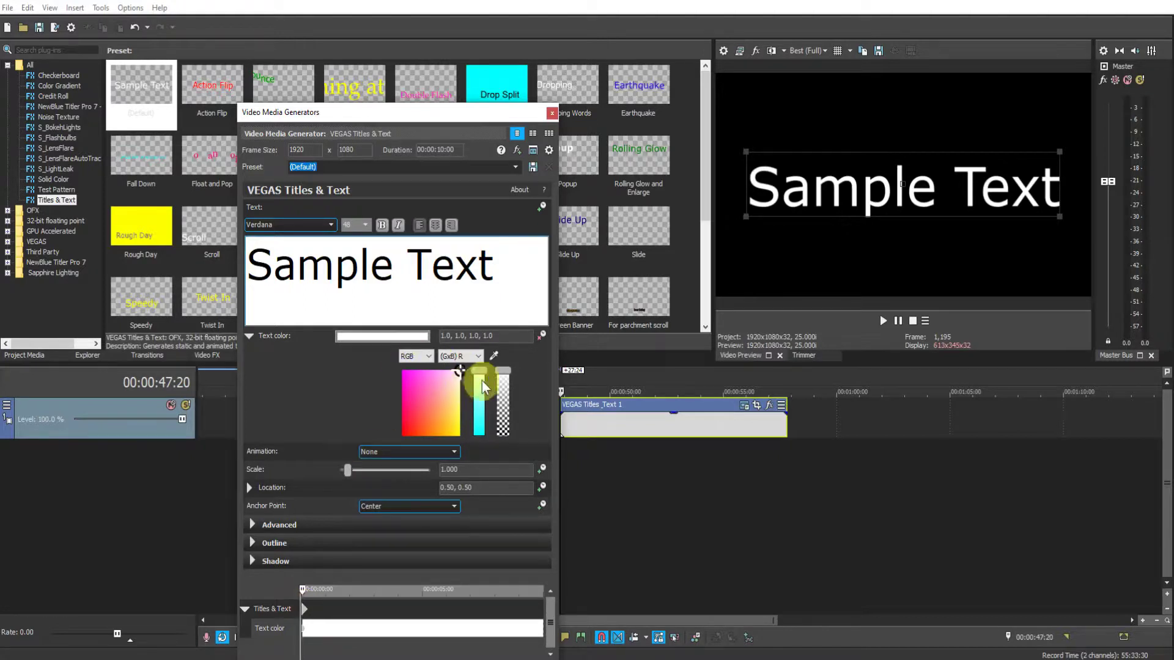
pyautogui.moveTo(502, 371); pyautogui.dragTo(496, 448)
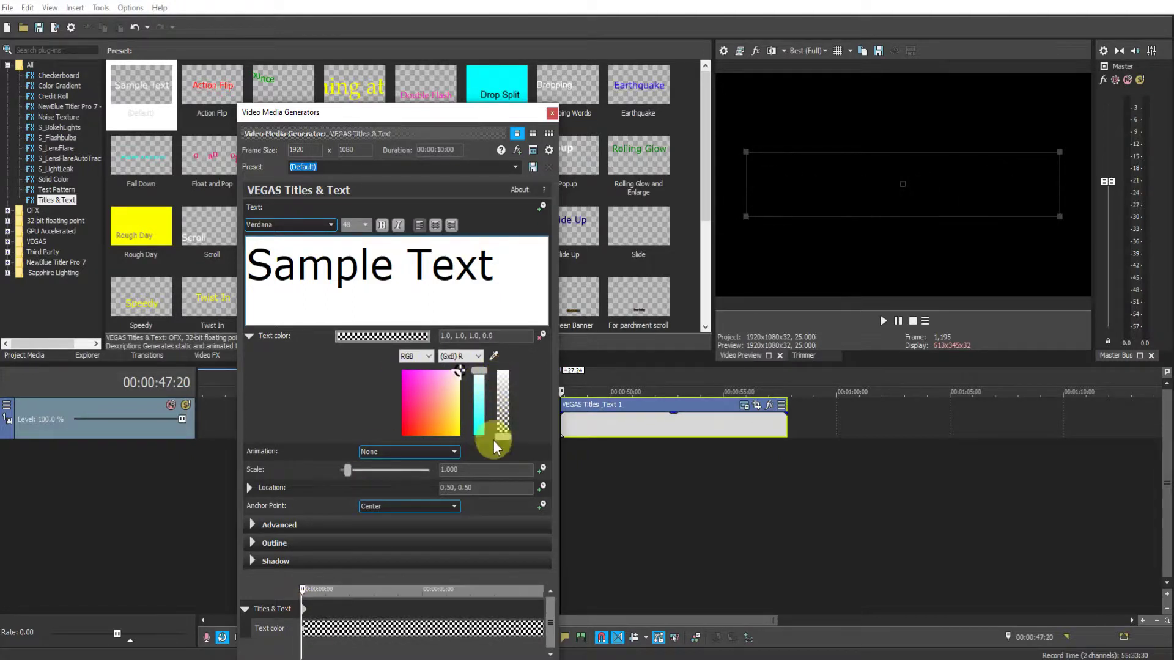
pyautogui.click(401, 506)
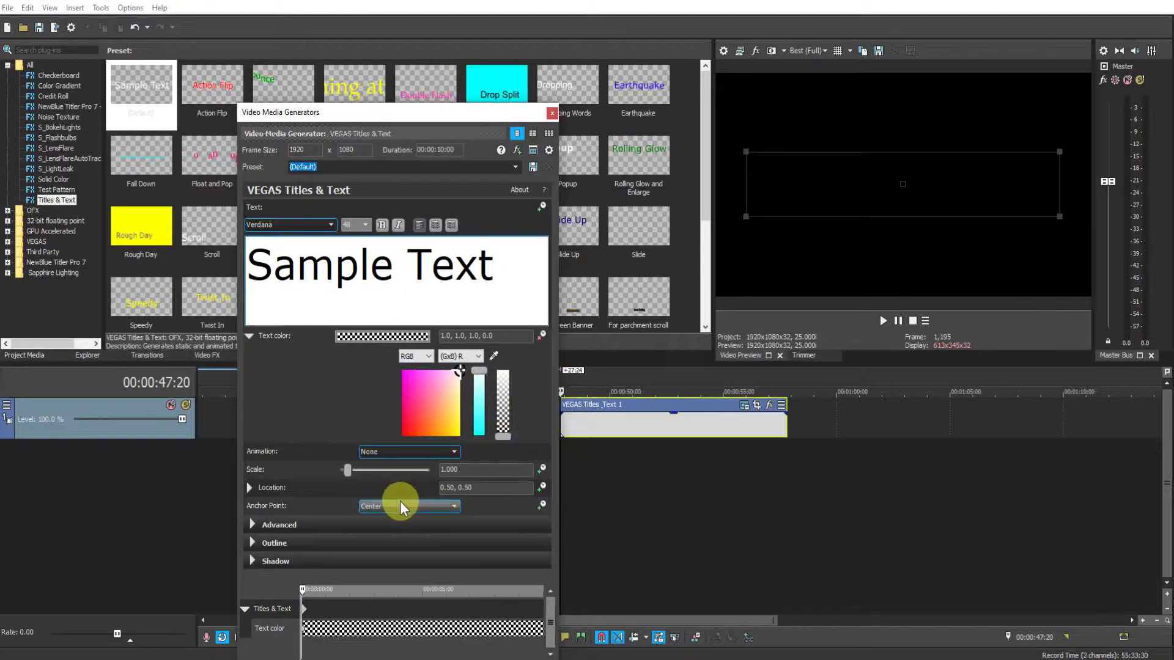
# Step: Add a text color keyframe 2 seconds into the title with alpha raised to 1.0
pyautogui.click(351, 603)
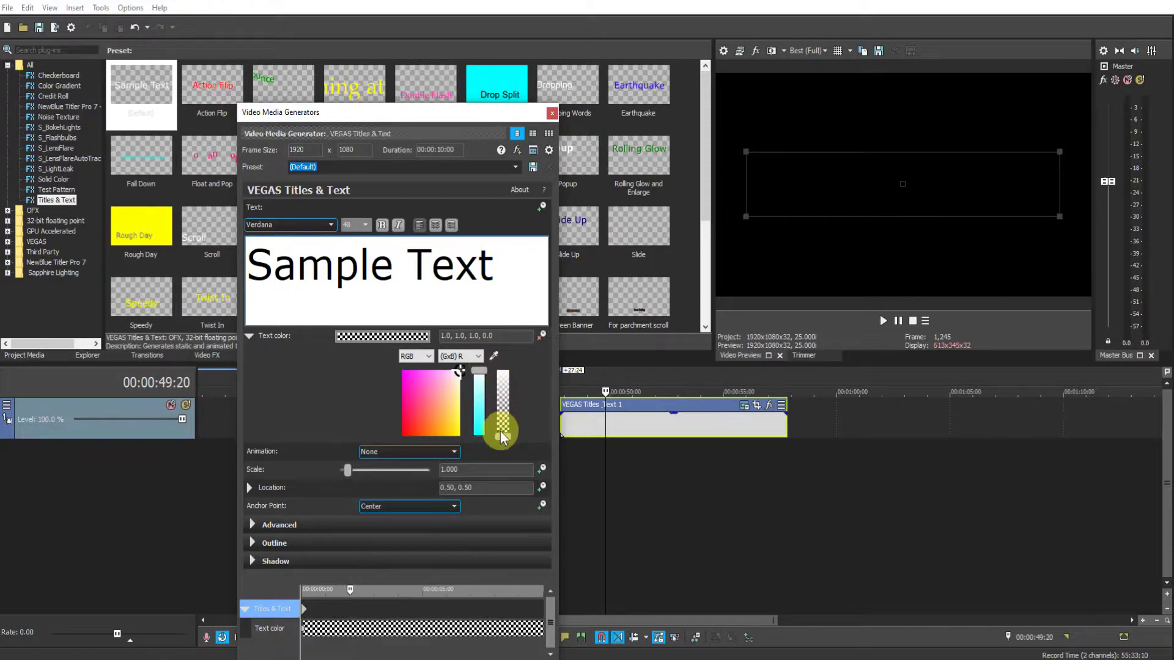
pyautogui.moveTo(504, 443); pyautogui.dragTo(500, 357)
pyautogui.click(349, 609)
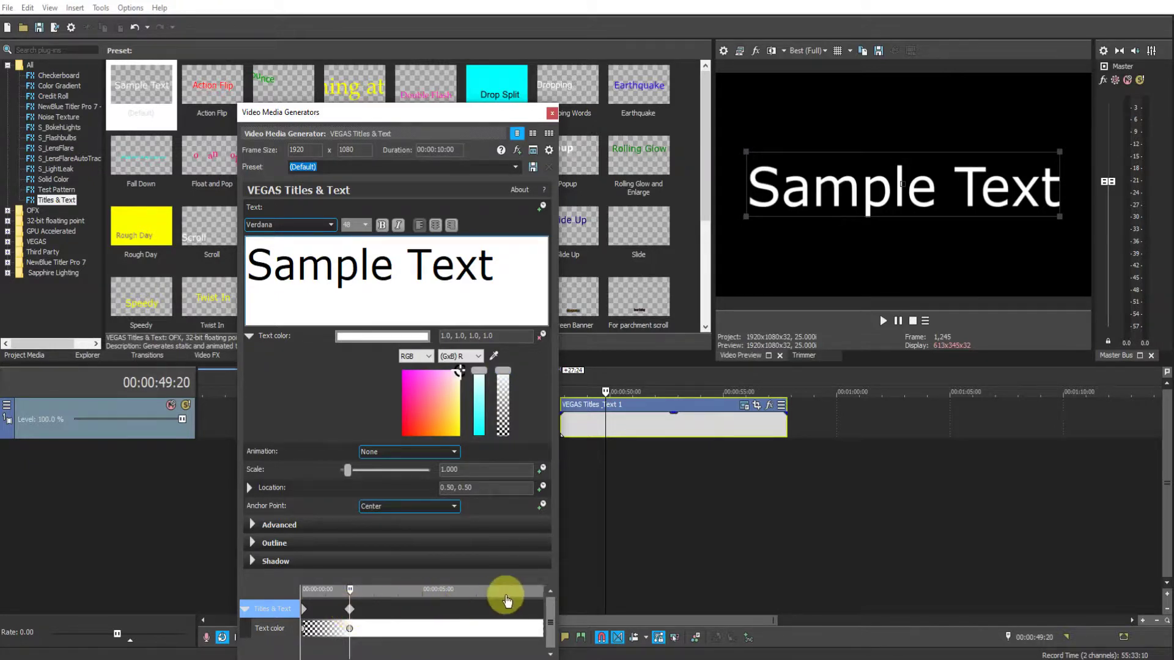
# Step: Add text color keyframes with alpha 1.0 at 8 seconds and alpha 0.0 at the title's end
pyautogui.click(495, 596)
pyautogui.moveTo(503, 373)
pyautogui.mouseDown()
pyautogui.moveTo(505, 401)
pyautogui.moveTo(503, 369)
pyautogui.mouseUp()
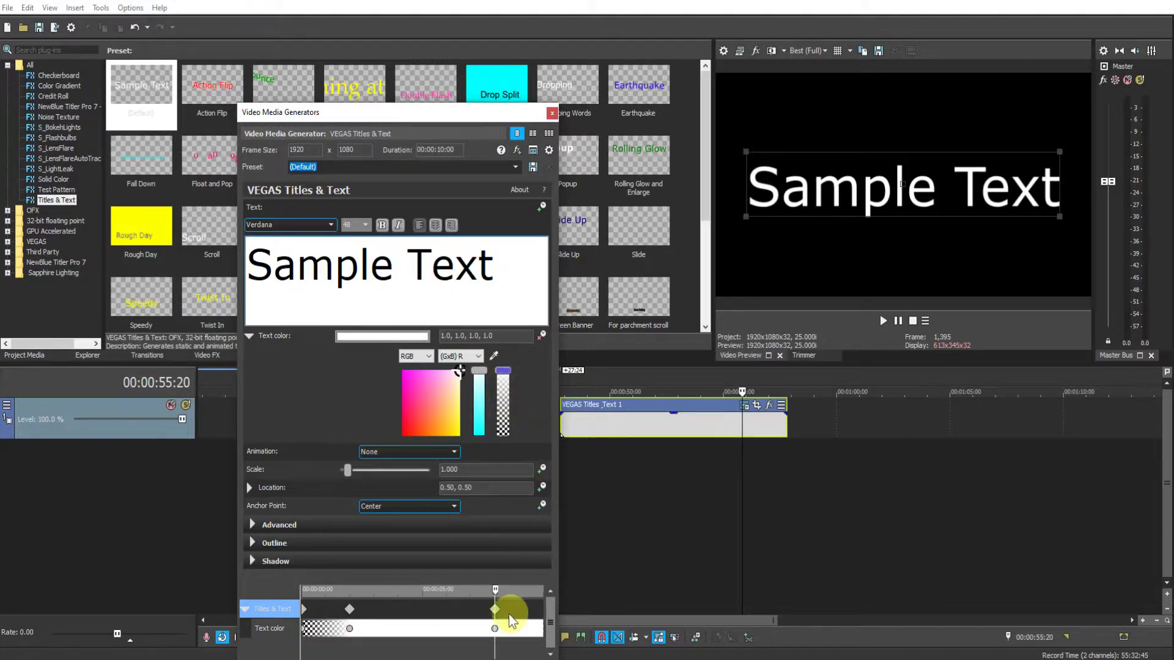
pyautogui.moveTo(495, 590); pyautogui.dragTo(553, 592)
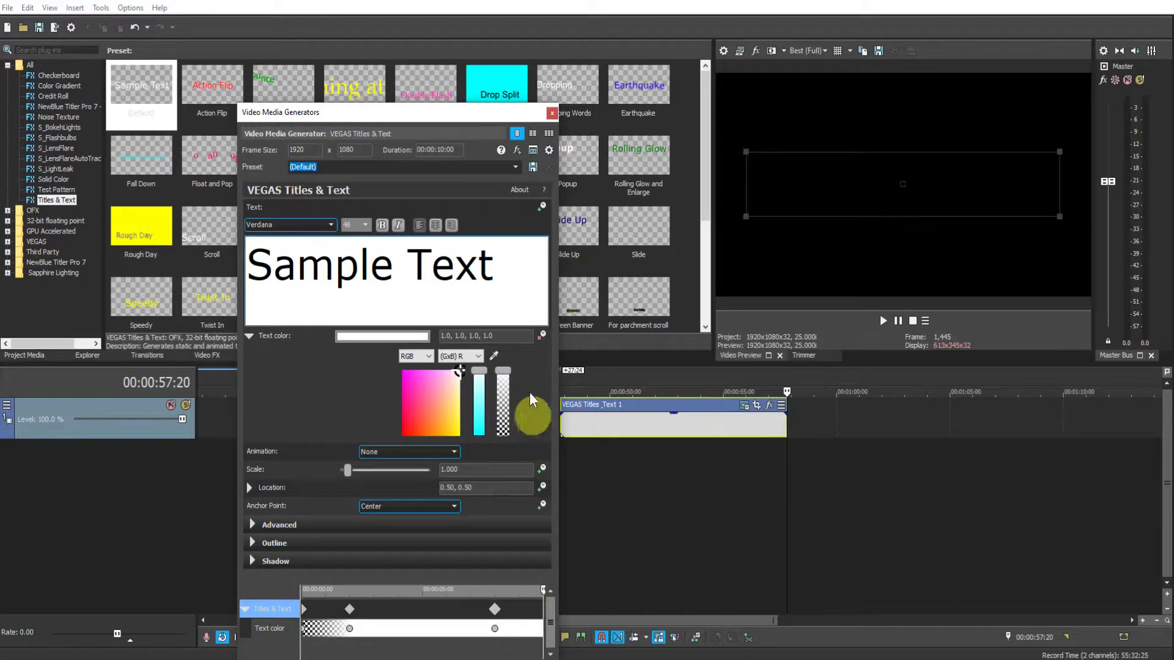
pyautogui.moveTo(503, 375); pyautogui.dragTo(500, 452)
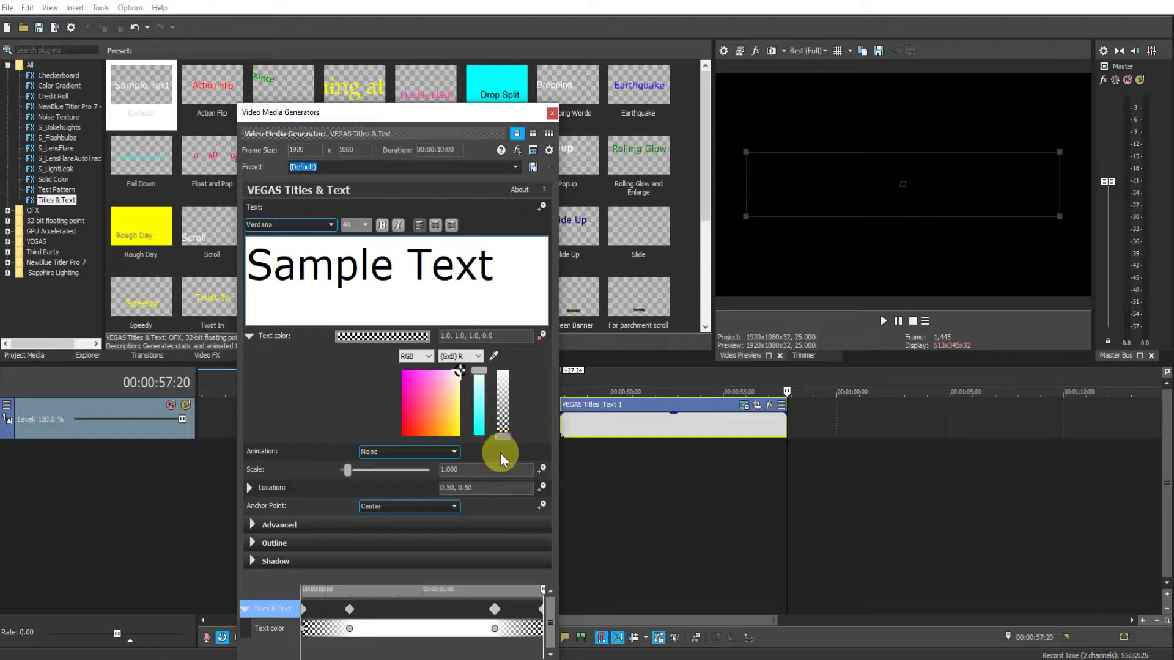
# Step: Move the generator window up to show its whole keyframe area and play the title from its start
pyautogui.moveTo(410, 105); pyautogui.dragTo(365, 28)
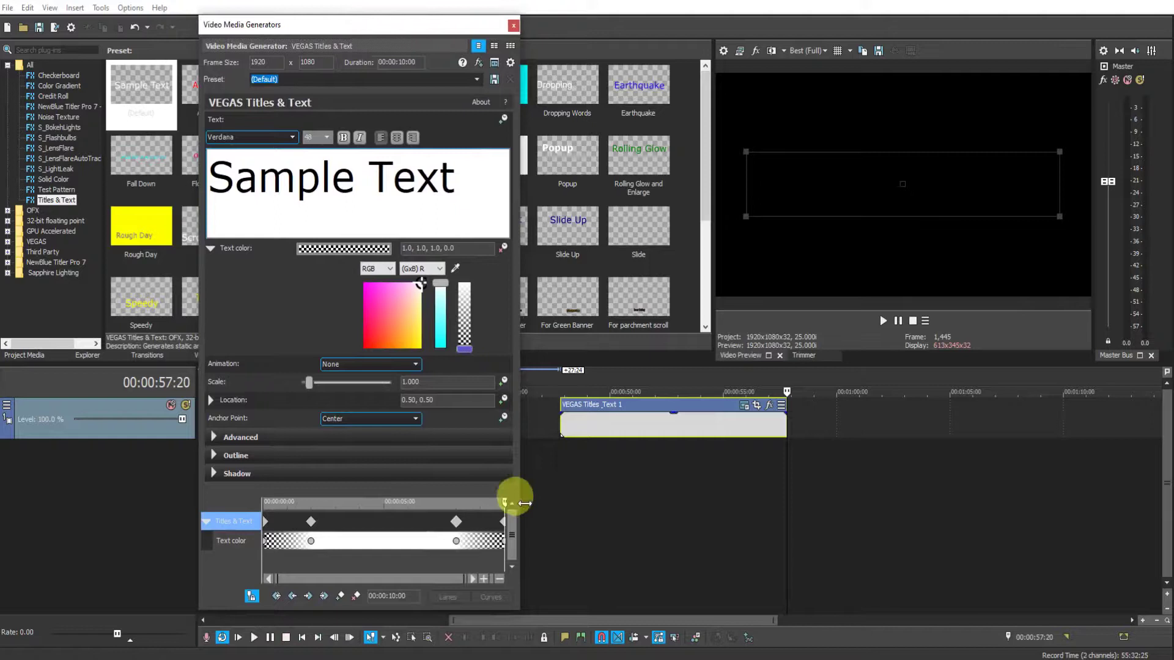
pyautogui.click(561, 387)
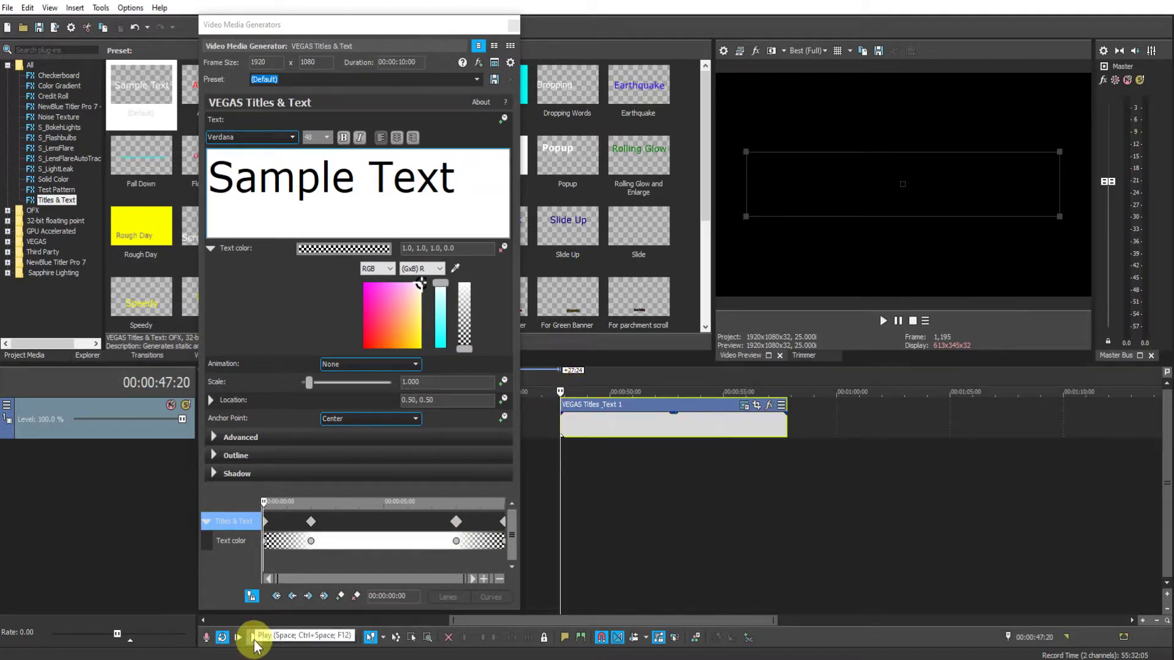
pyautogui.click(254, 639)
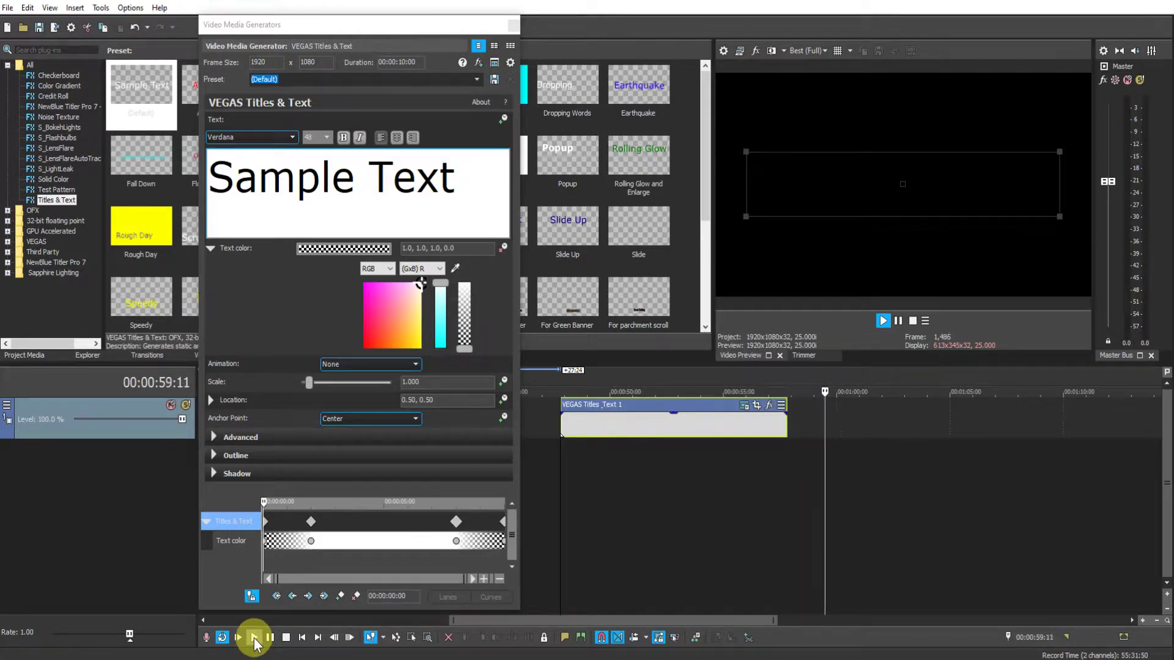
pyautogui.click(284, 639)
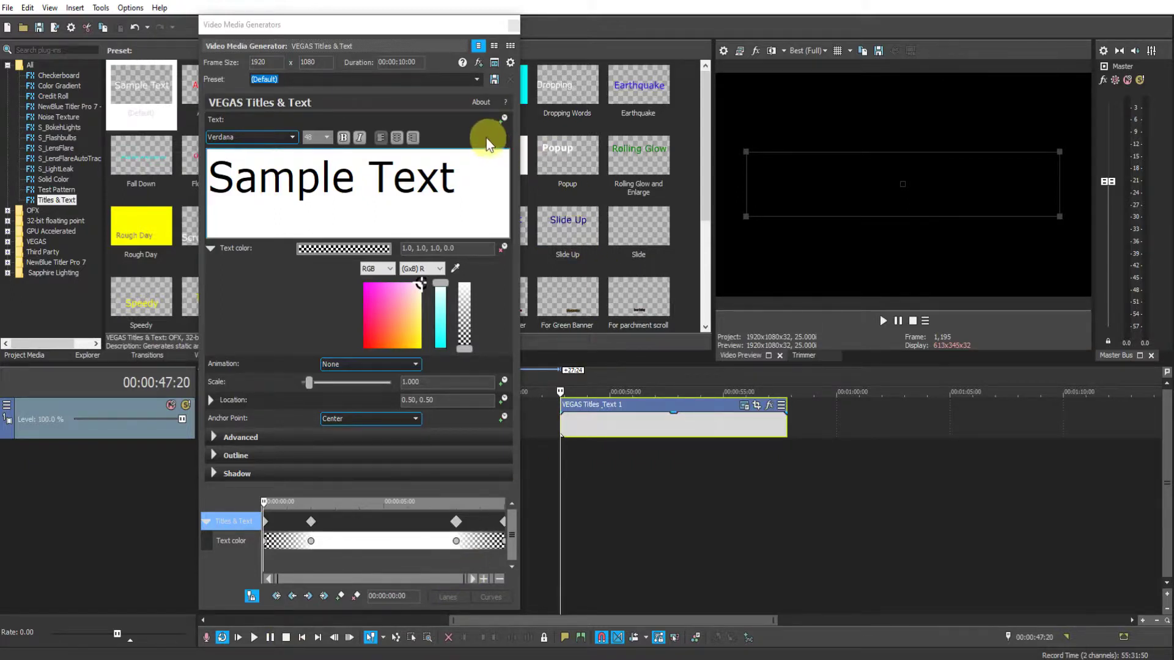
# Step: Set the generated title's duration to 00:00:20:00
pyautogui.click(404, 63)
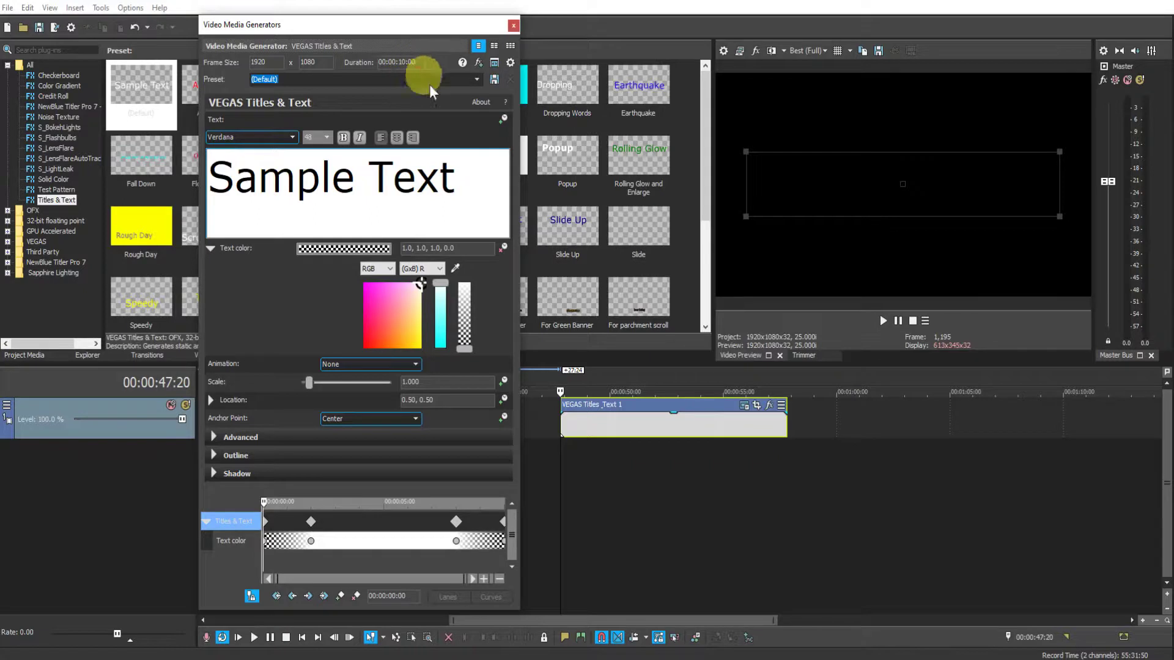
pyautogui.press('BackSpace')
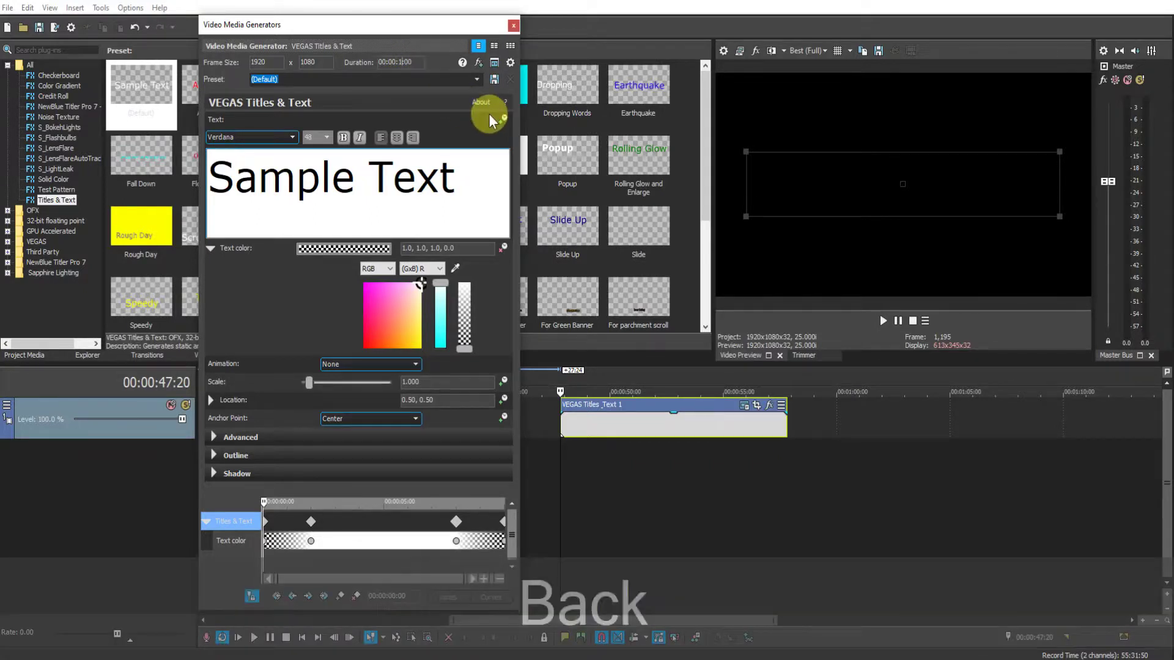
pyautogui.press('BackSpace')
pyautogui.write('20')
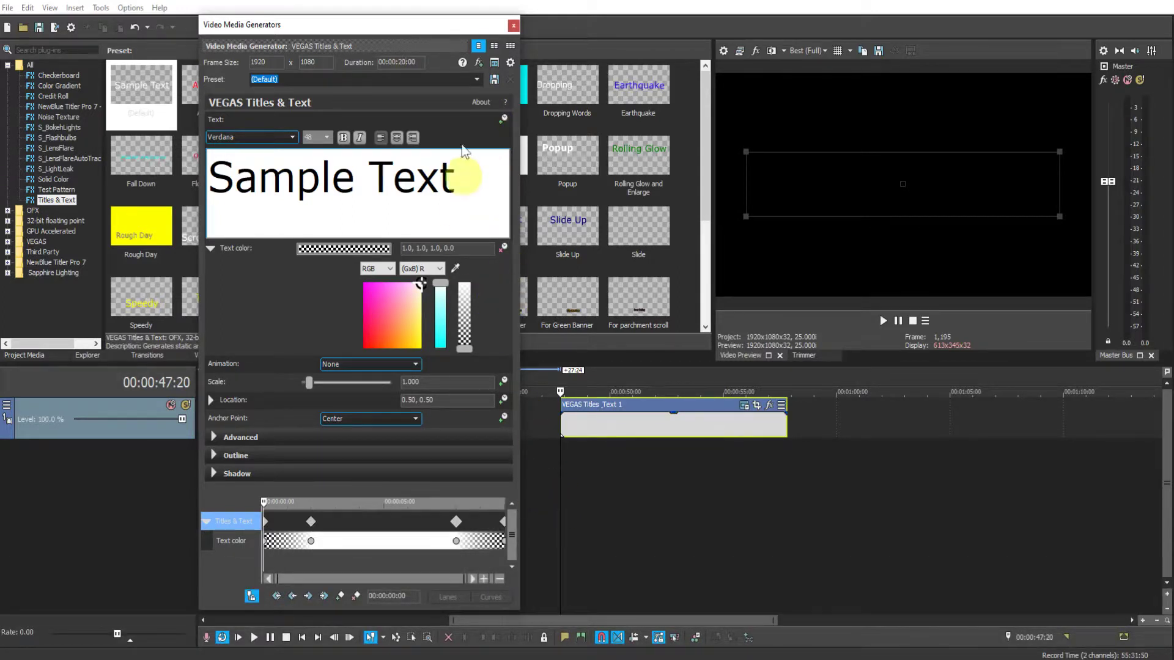
pyautogui.press('Return')
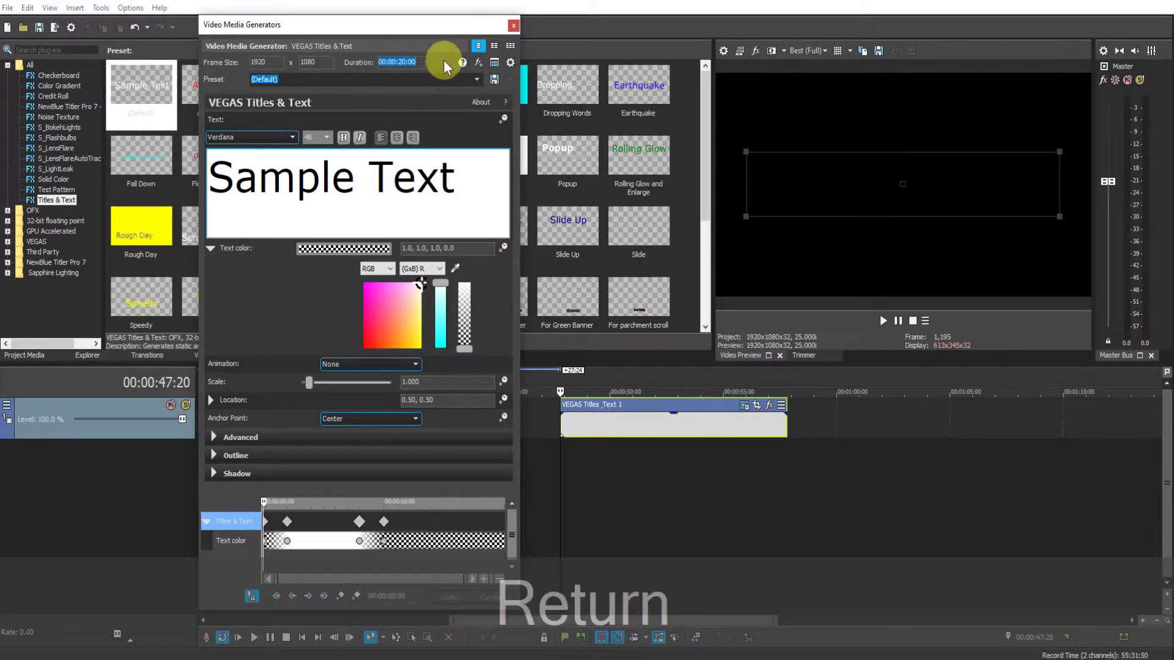
# Step: Extend the end of the title event by 10 seconds on the timeline and play it back
pyautogui.click(786, 429)
pyautogui.moveTo(789, 429); pyautogui.dragTo(1020, 421)
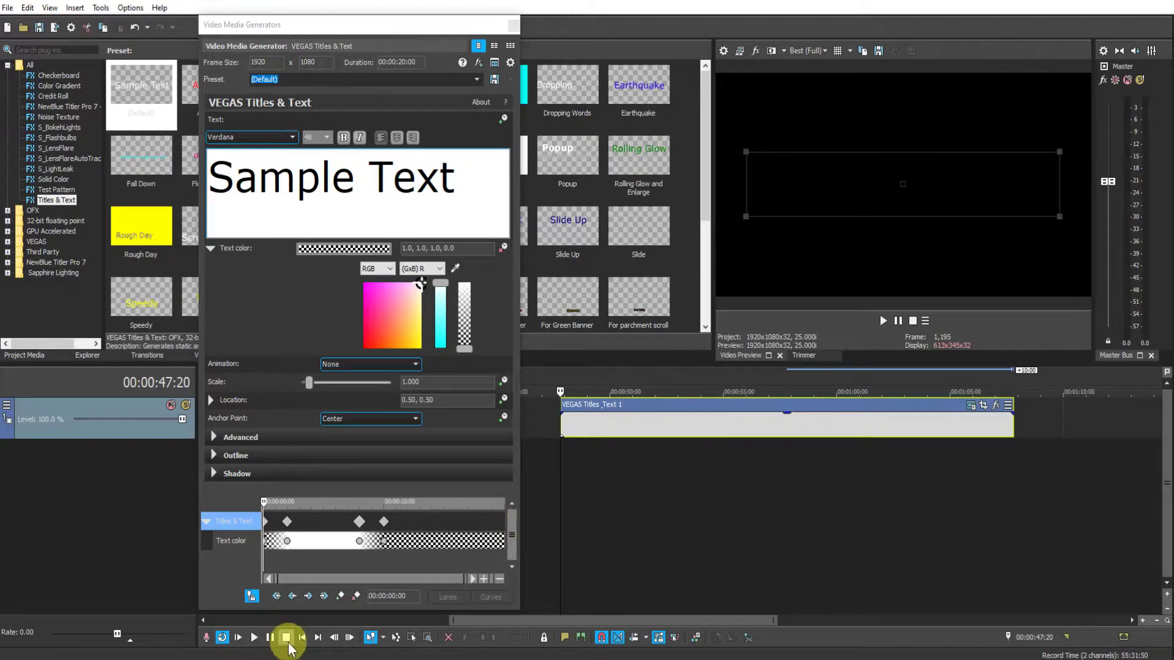
pyautogui.click(254, 640)
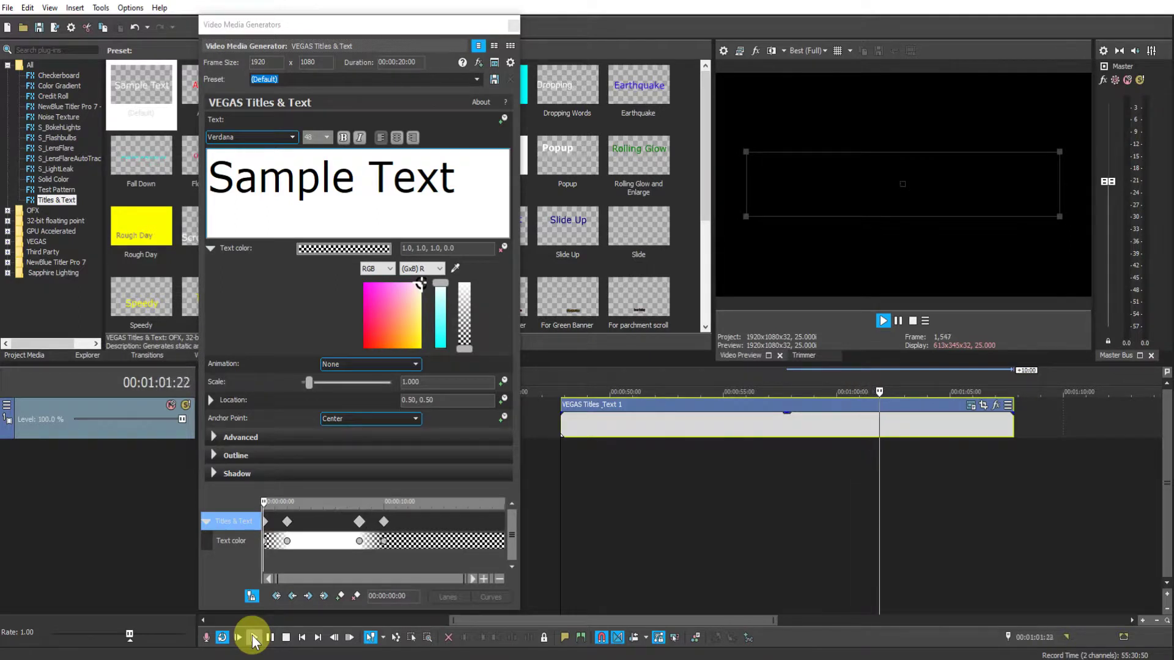
pyautogui.click(286, 638)
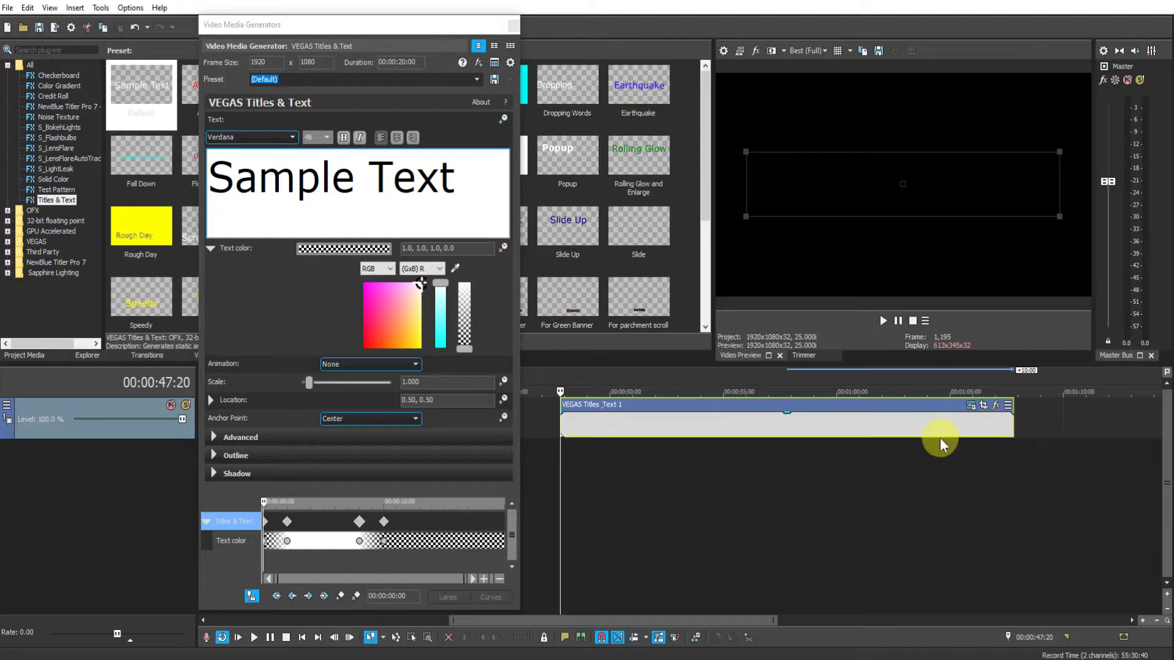
# Step: Move the last text color keyframe to the title's end and the preceding one to about 18 seconds
pyautogui.click(383, 522)
pyautogui.moveTo(383, 522); pyautogui.dragTo(510, 522)
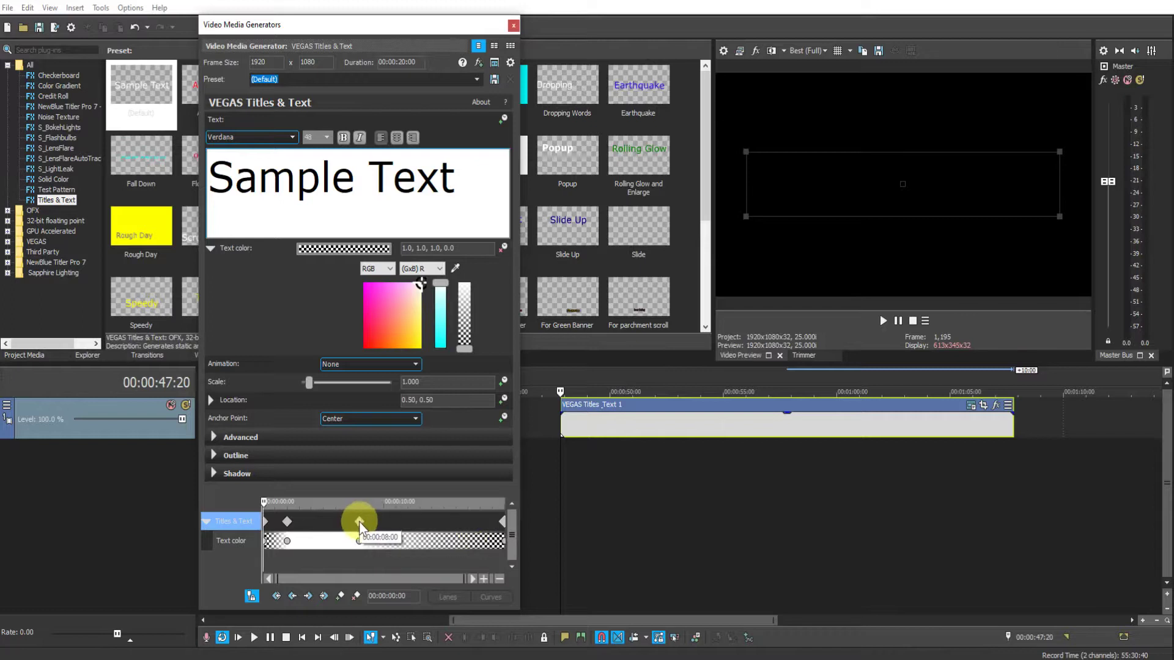
pyautogui.moveTo(359, 522); pyautogui.dragTo(462, 528)
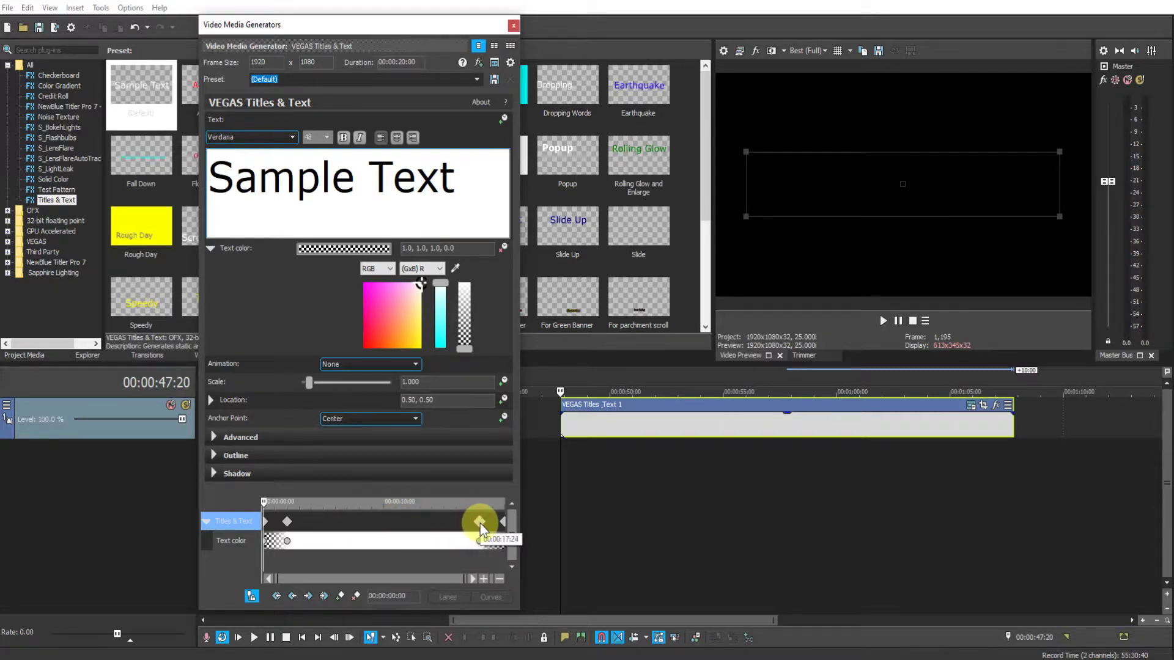
pyautogui.moveTo(479, 524); pyautogui.dragTo(480, 523)
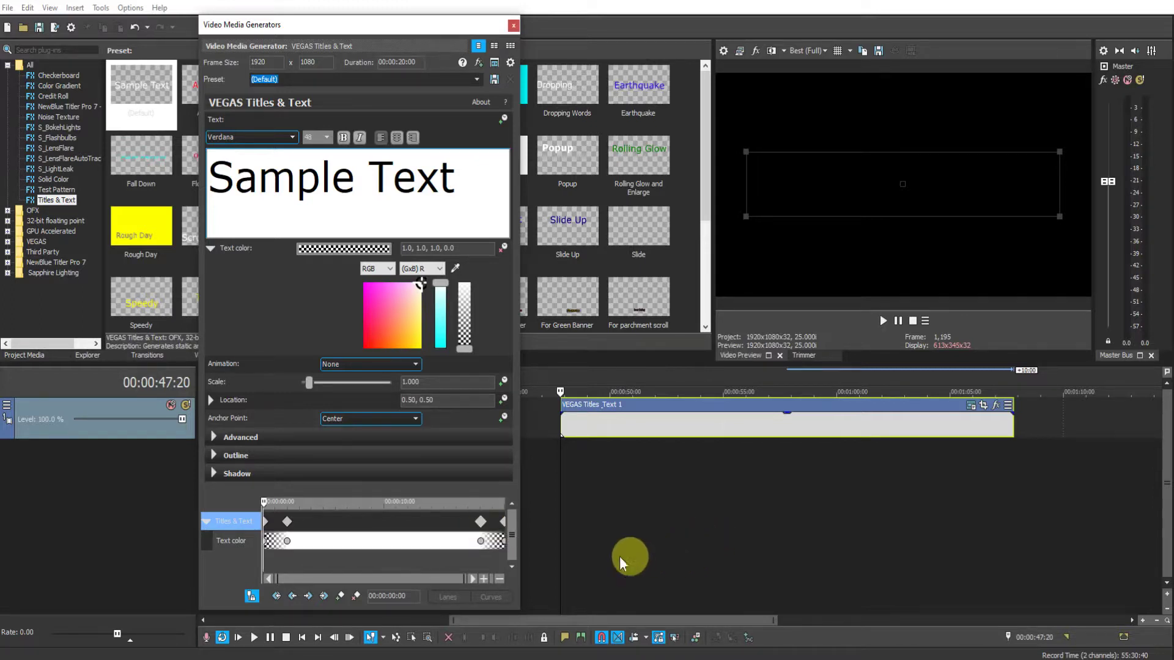
# Step: Play back the retimed title from its start and close the generator window
pyautogui.click(254, 638)
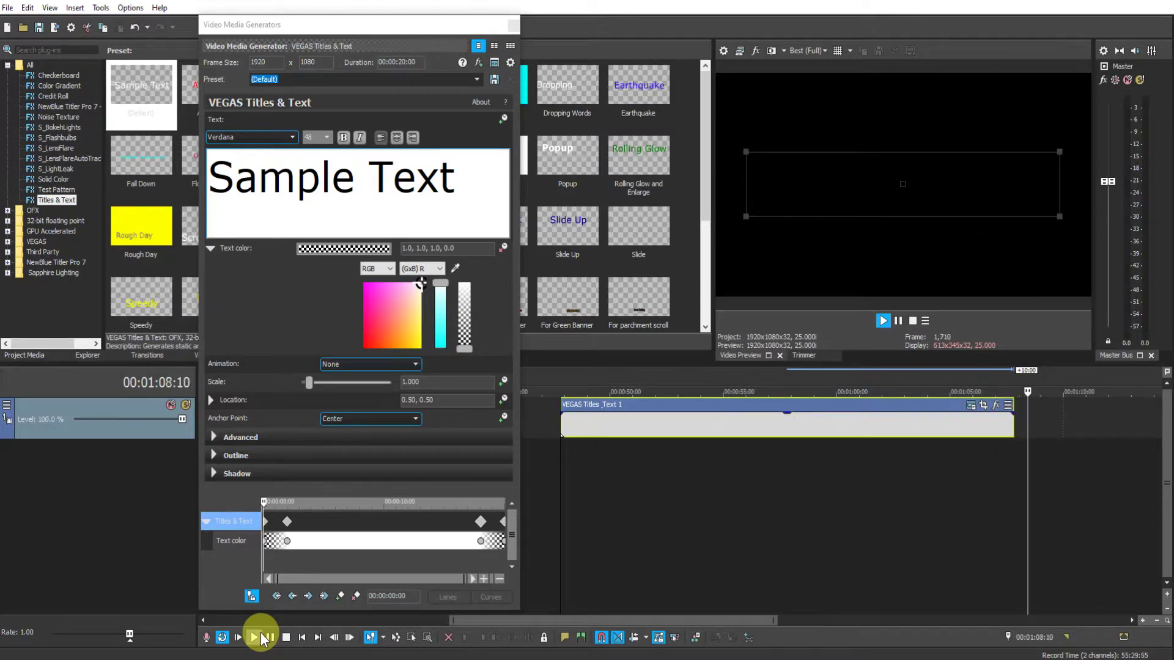
pyautogui.click(286, 637)
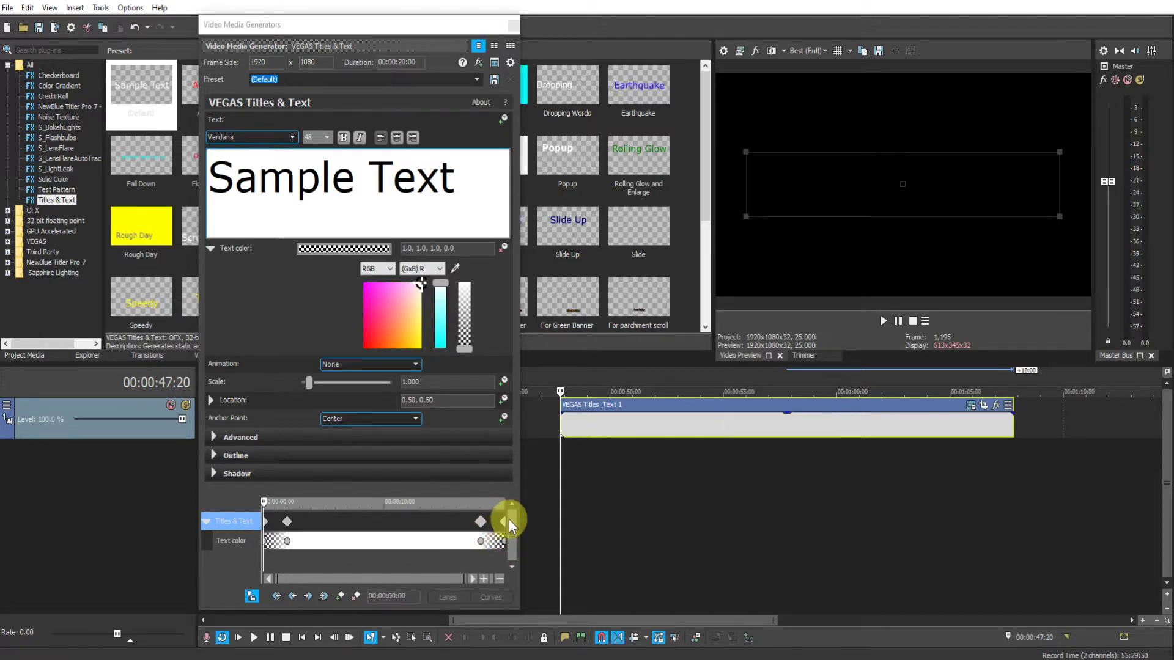
pyautogui.click(513, 25)
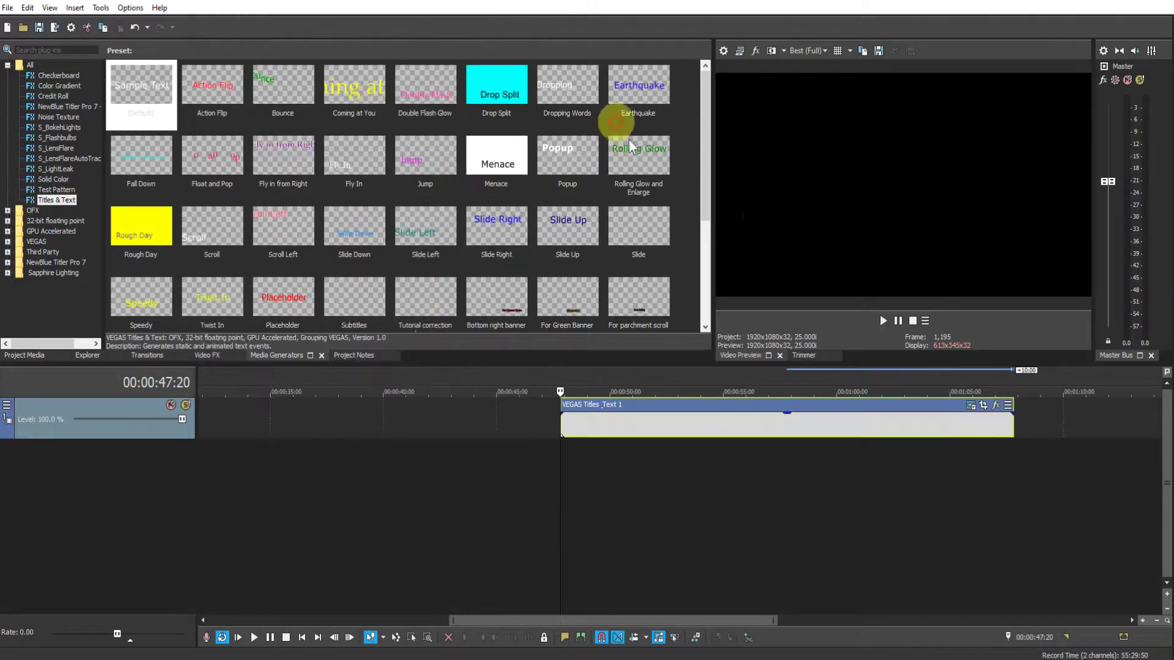
# Step: Delete the VEGAS Titles & Text event from the timeline
pyautogui.click(754, 406)
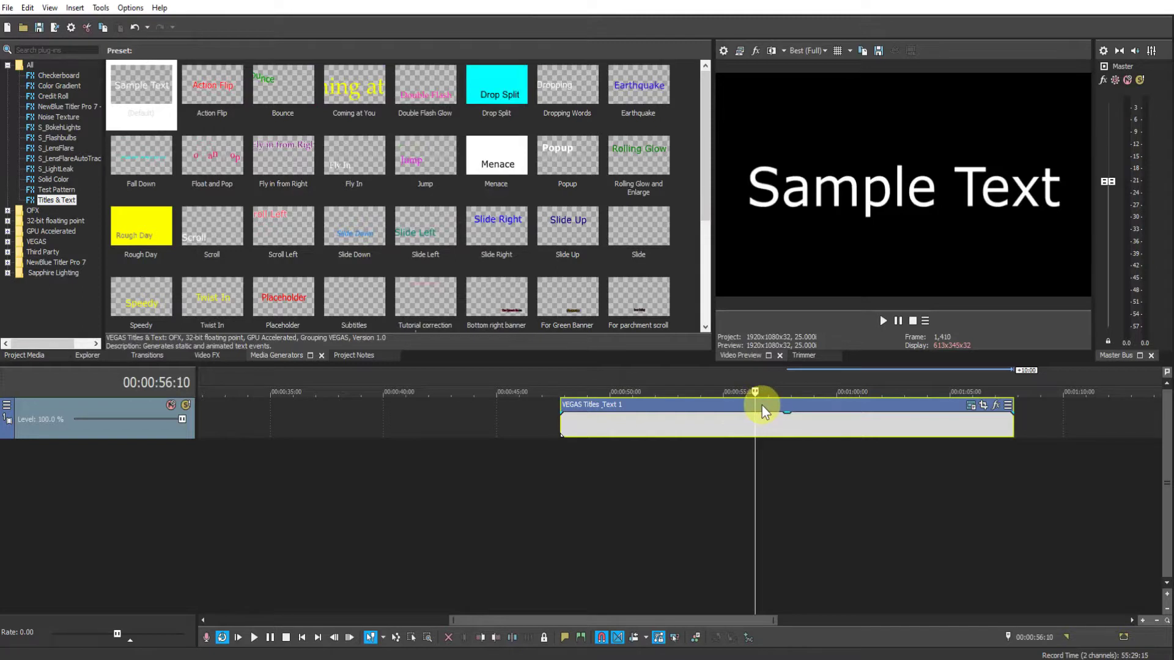
pyautogui.press('Return')
pyautogui.press('Delete')
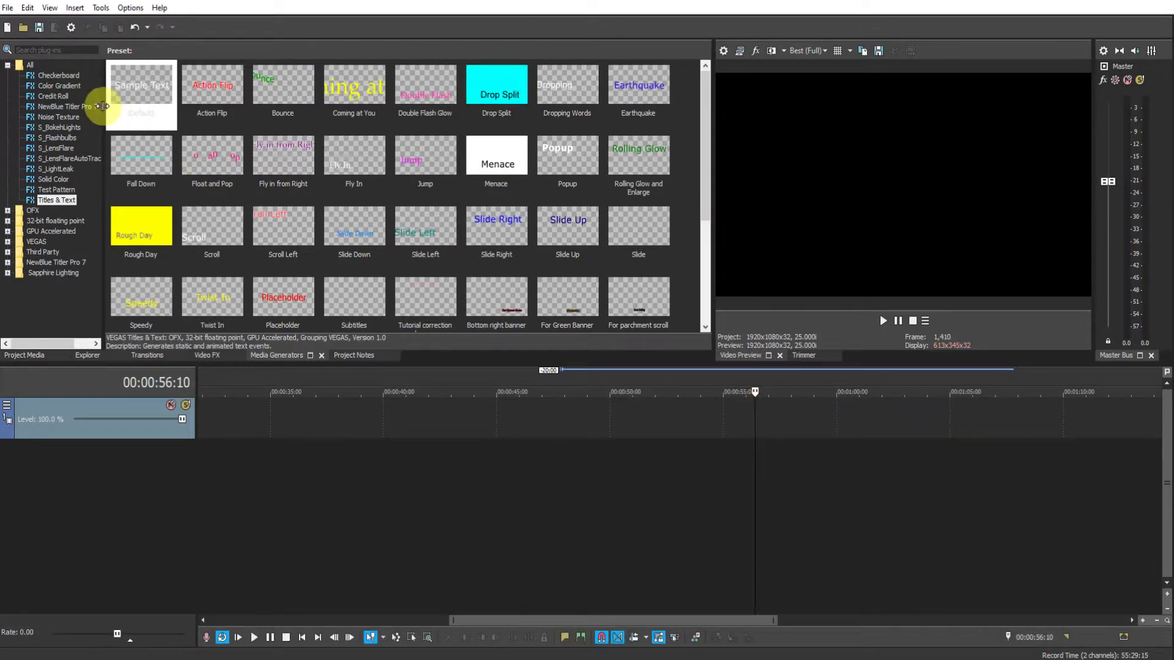
# Step: Add the default NewBlue Titler Pro 7 generator to the empty track at about 40 seconds and maximize its Titler Pro editor
pyautogui.click(67, 107)
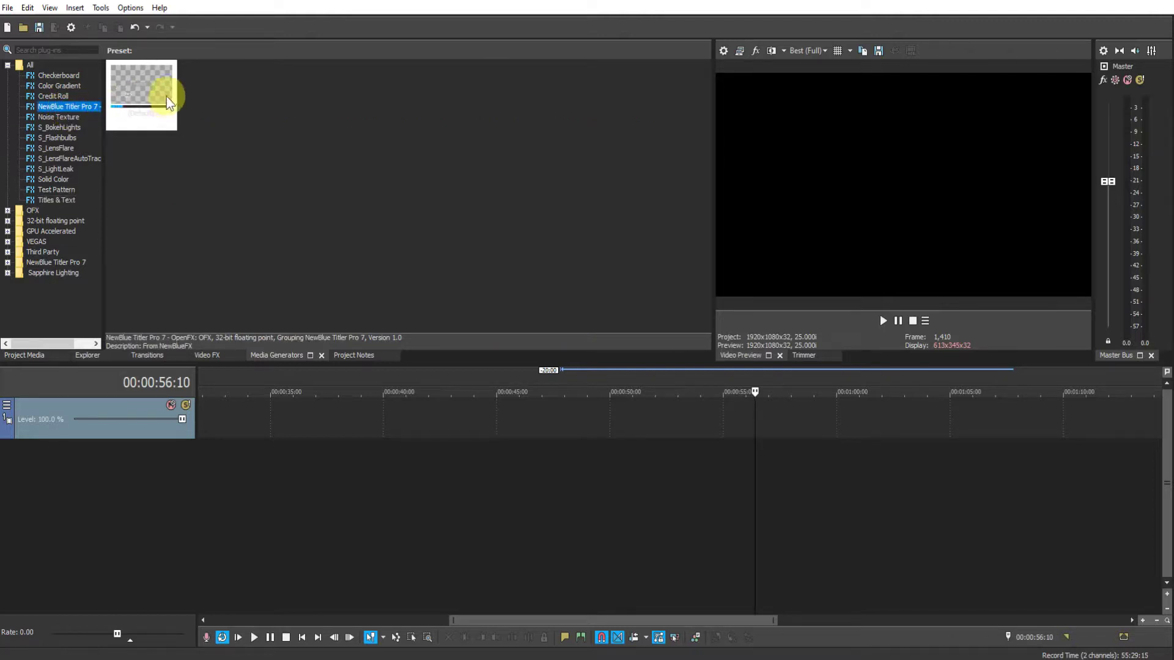
pyautogui.moveTo(164, 93); pyautogui.dragTo(406, 424)
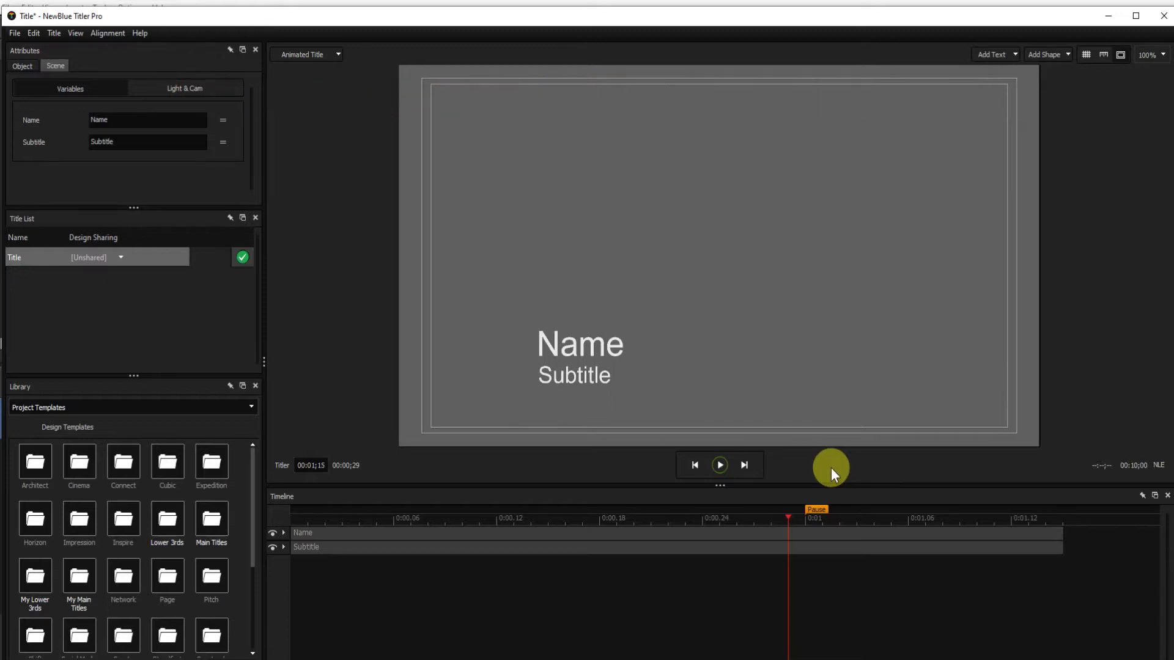
pyautogui.click(1136, 17)
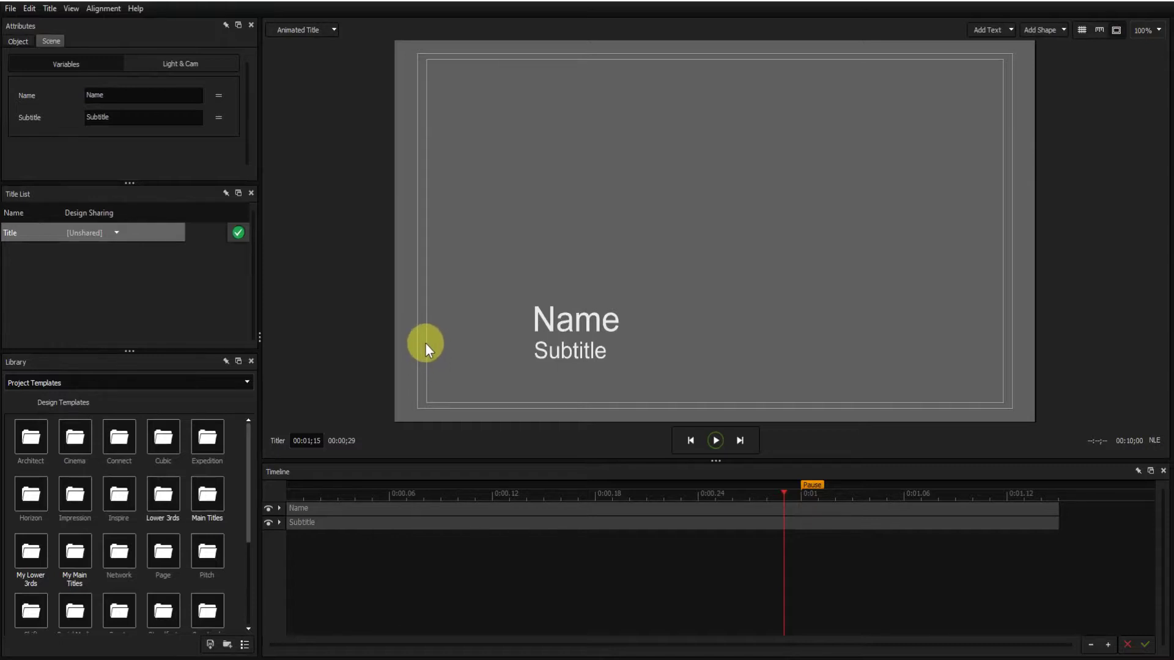
# Step: Save the title project as Title.nbtitle in the Titles folder
pyautogui.click(11, 9)
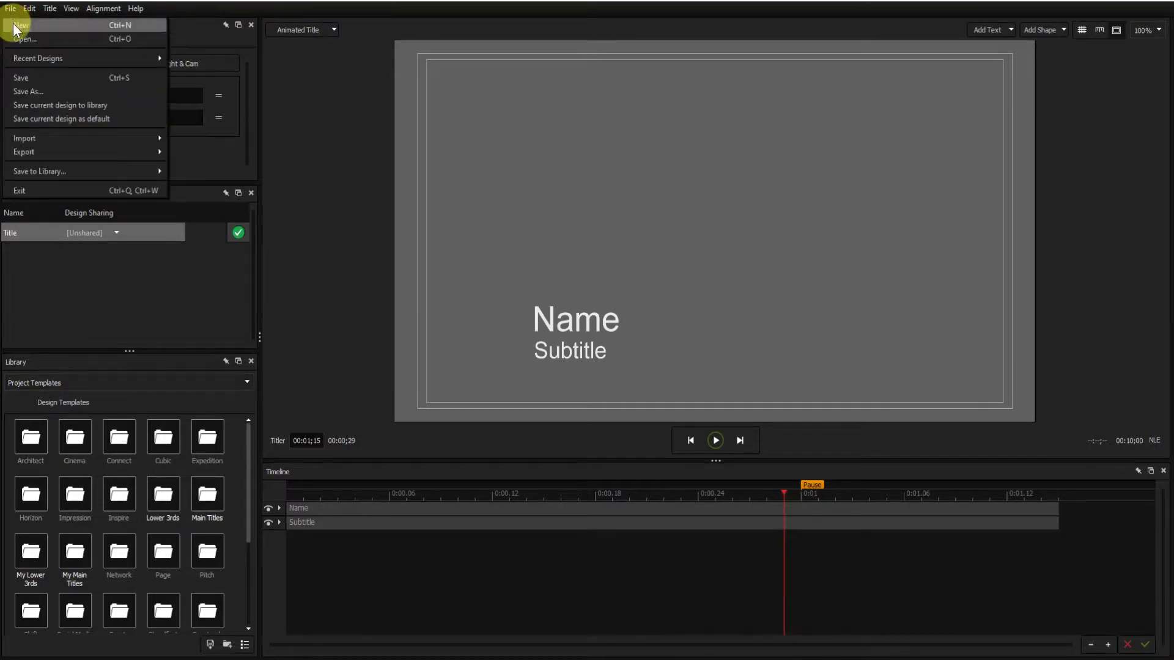
pyautogui.click(23, 91)
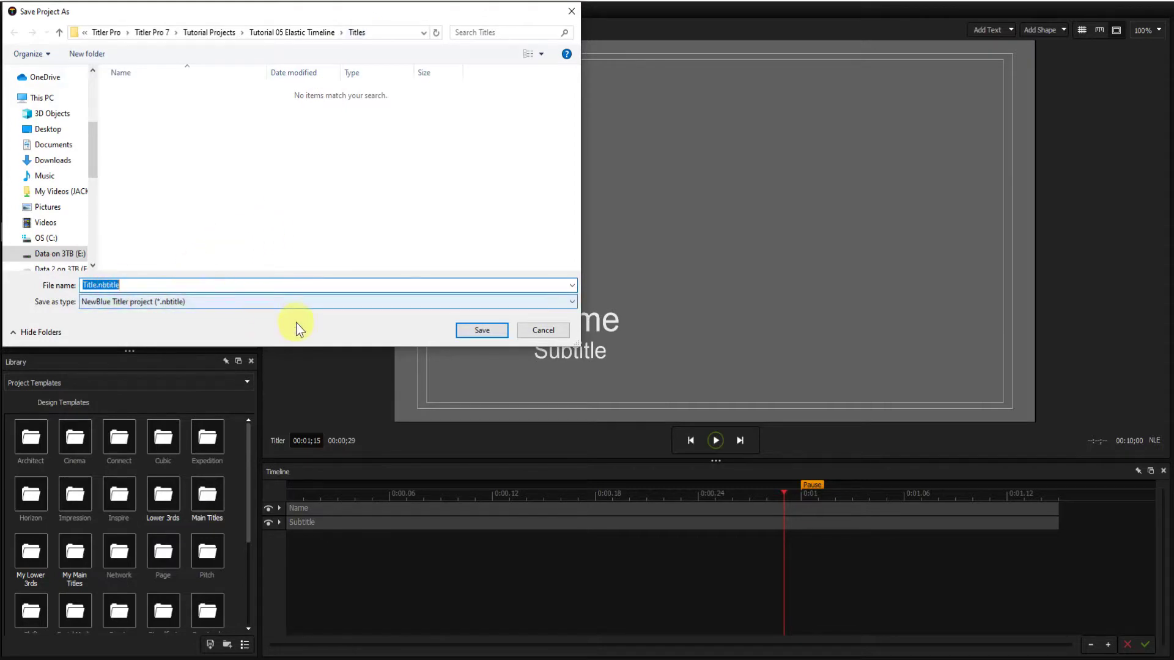
pyautogui.click(488, 331)
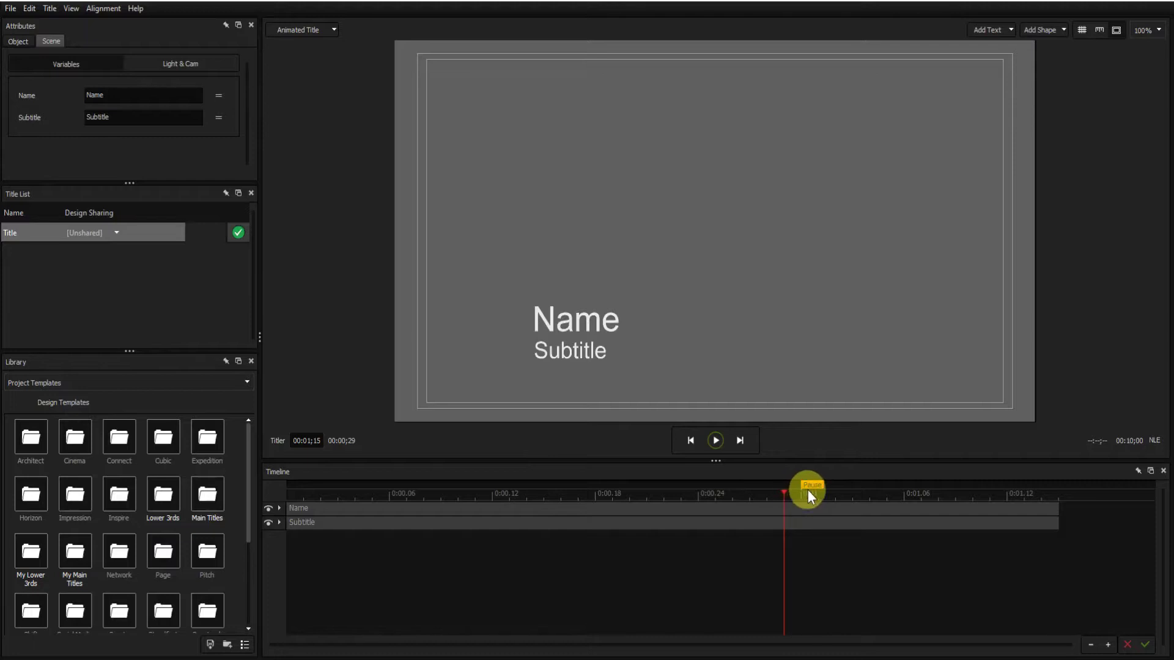
# Step: Move the Pause marker to about frame 21 and set the title's duration to 00:05;00
pyautogui.moveTo(793, 485); pyautogui.dragTo(647, 484)
pyautogui.click(310, 442)
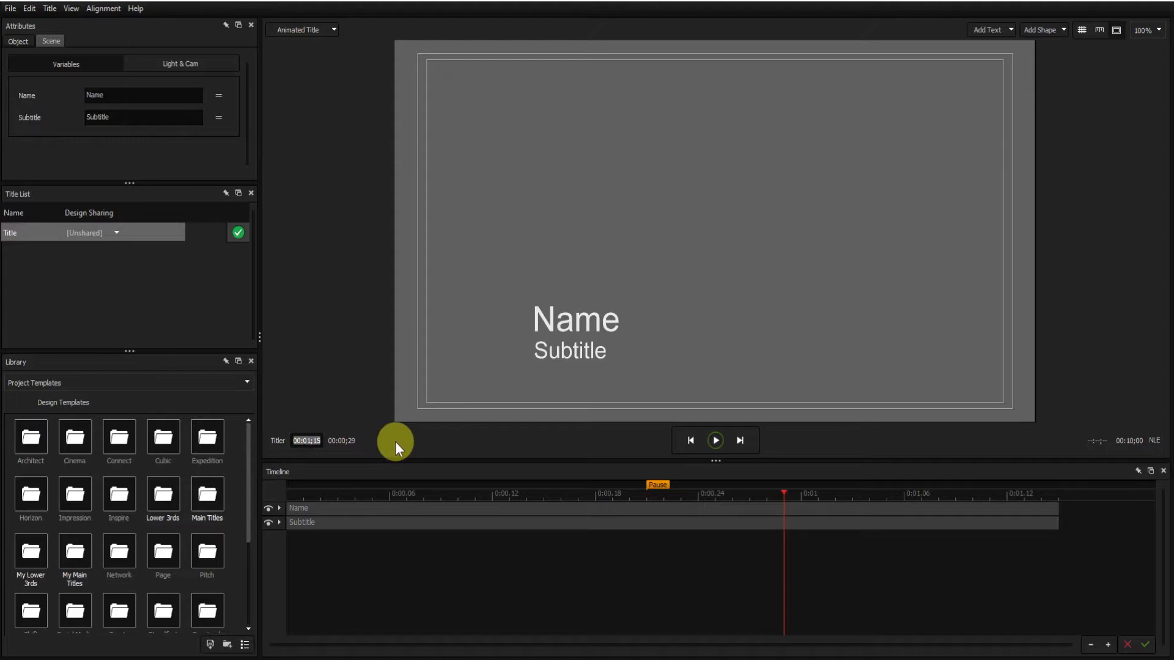
pyautogui.write('0500')
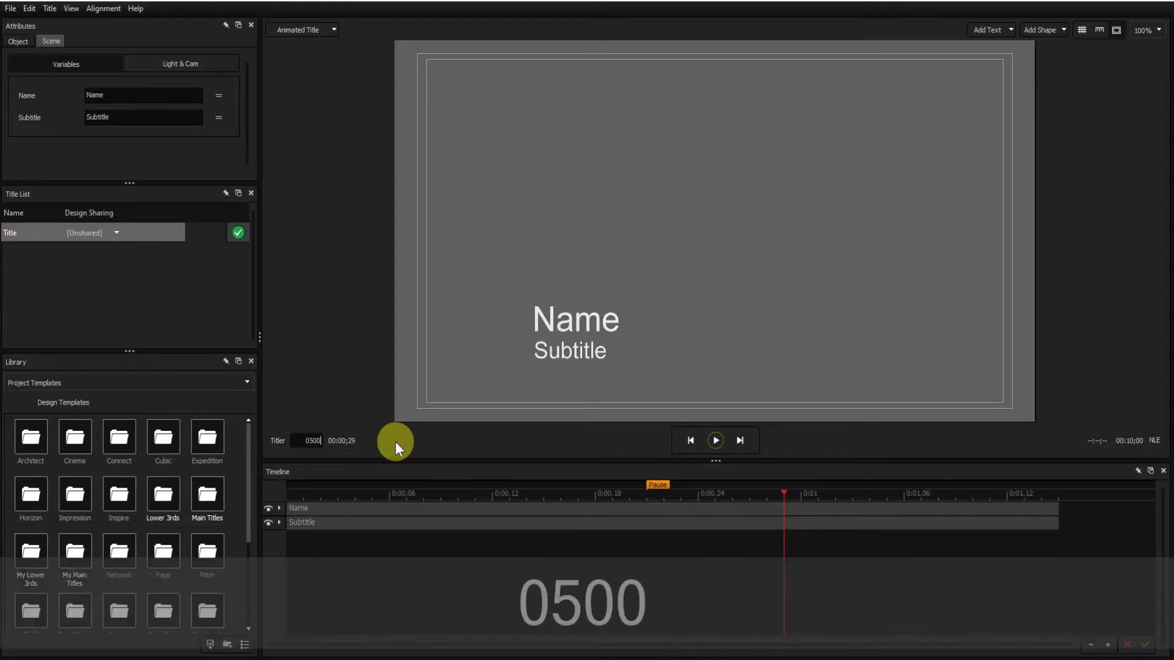
pyautogui.press('Return')
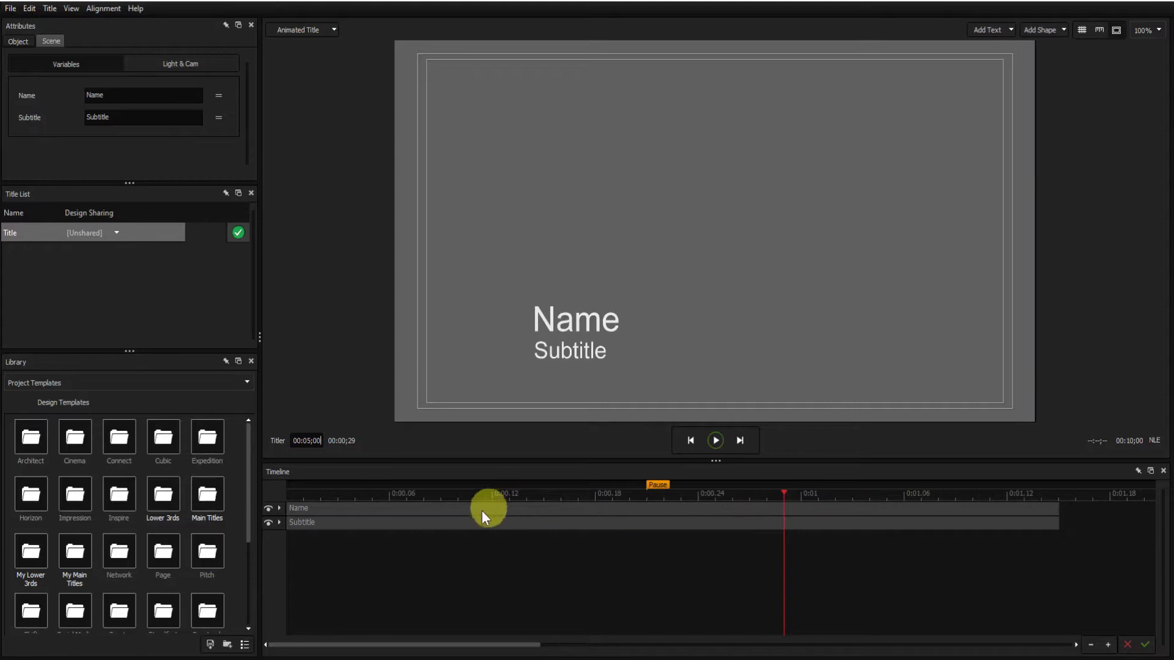
# Step: Delete the Subtitle text from the title, and hide and reshow the Library
pyautogui.click(571, 351)
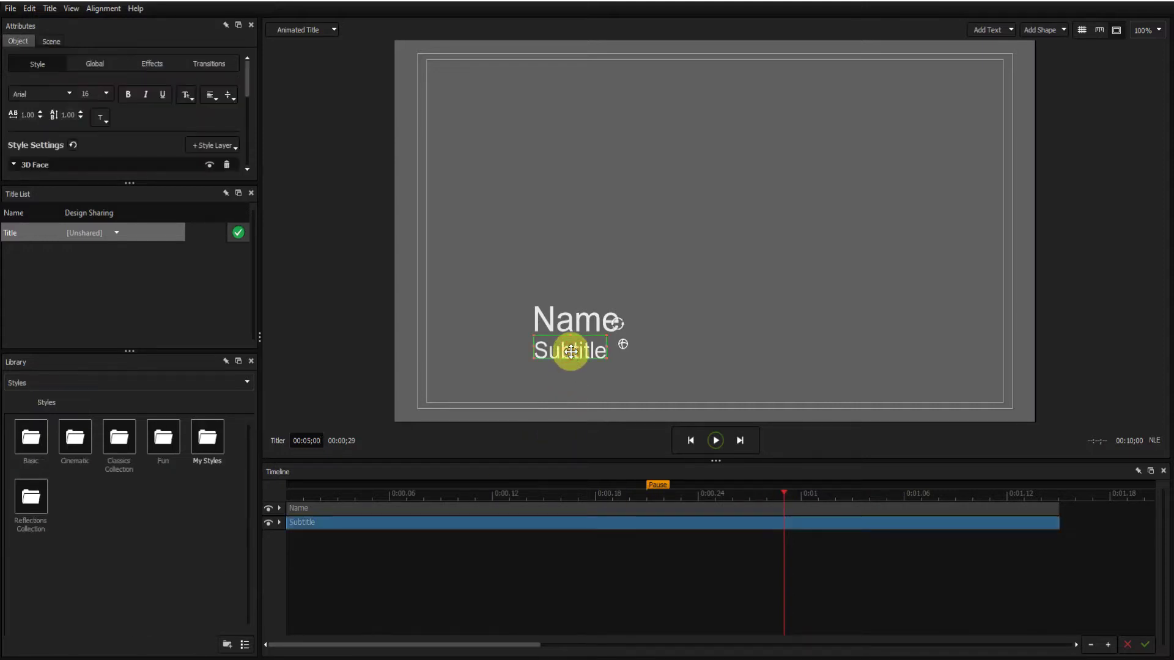
pyautogui.press('Delete')
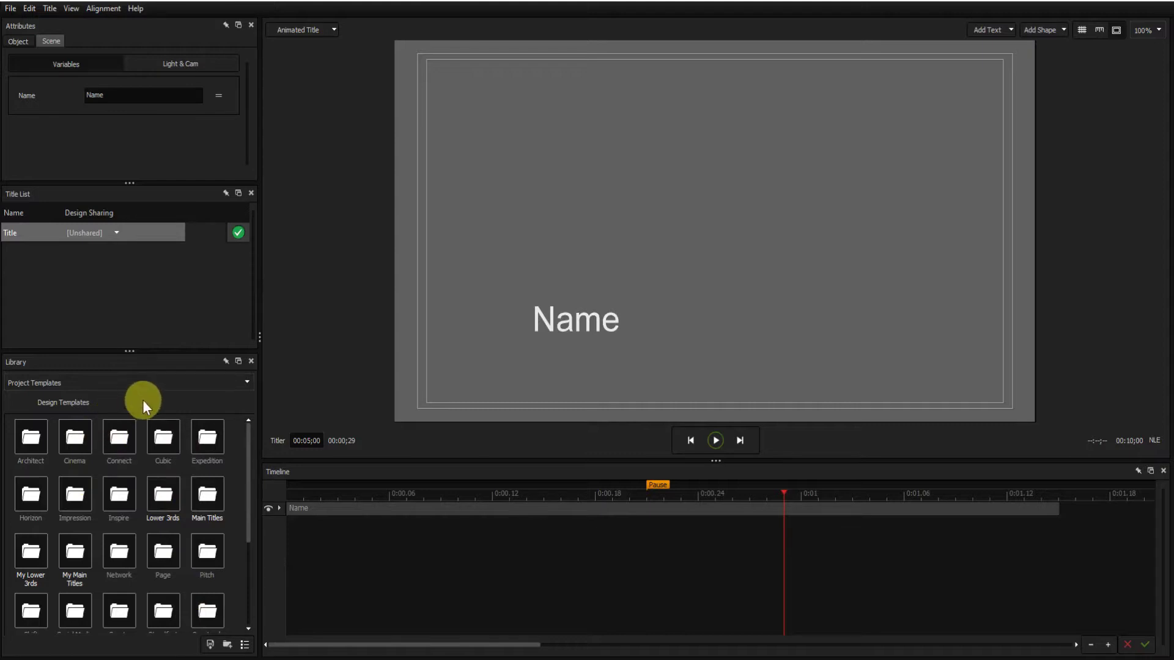
pyautogui.press('F4')
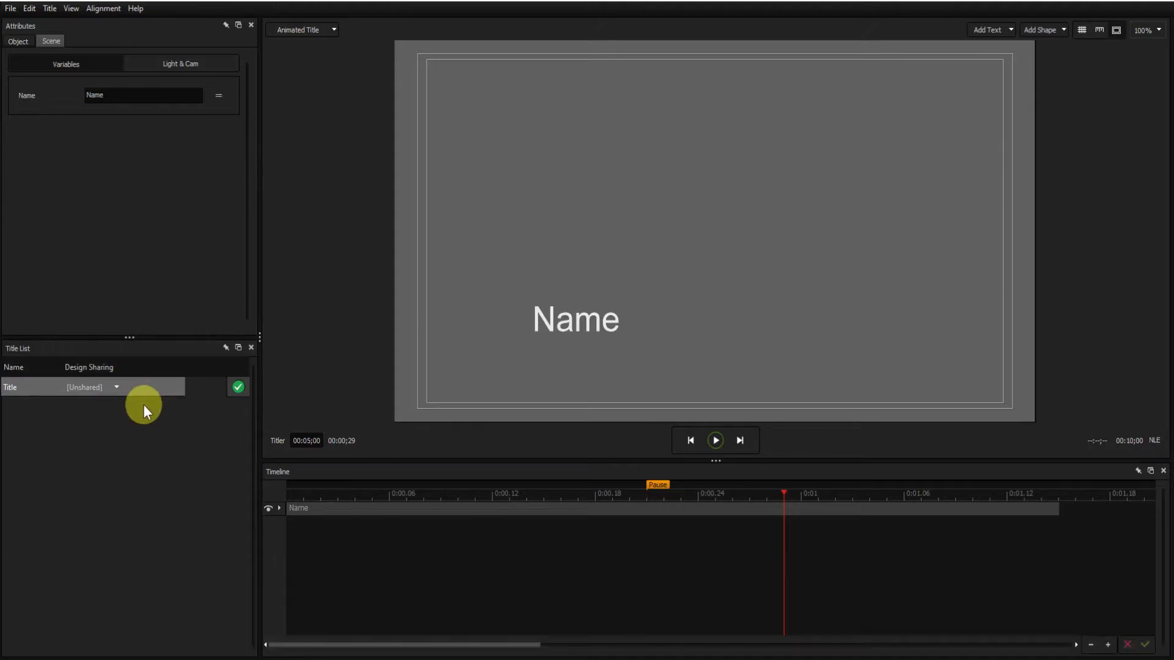
pyautogui.press('F4')
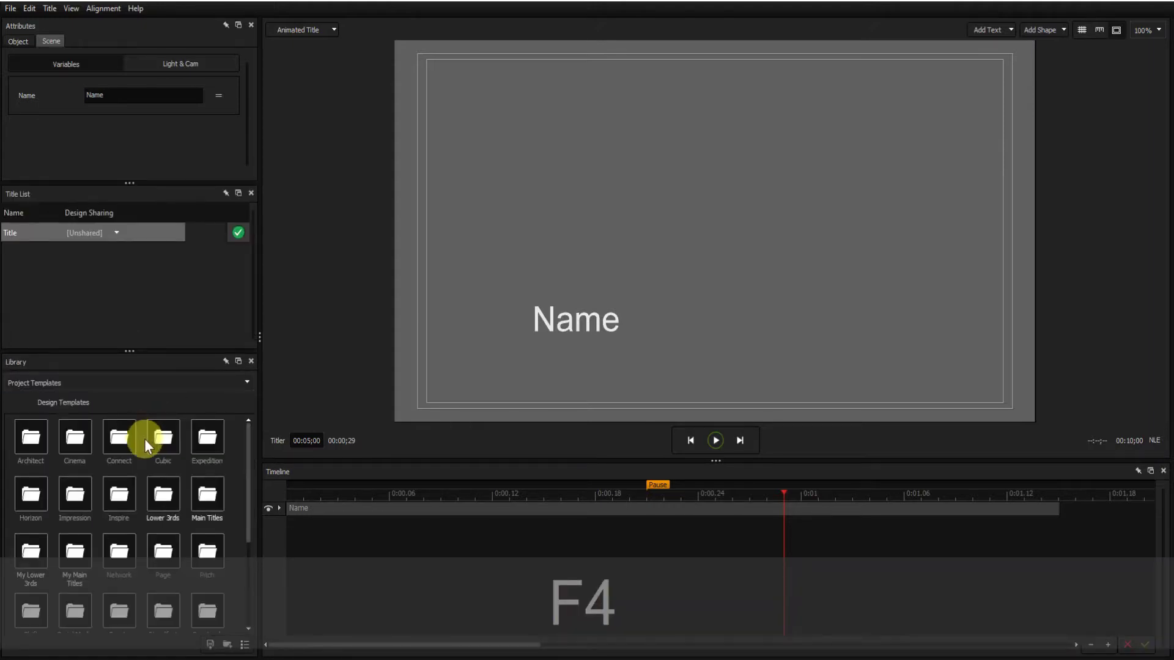
# Step: Apply the Smooth fade transition from My transitions to the start of the Name layer
pyautogui.click(248, 382)
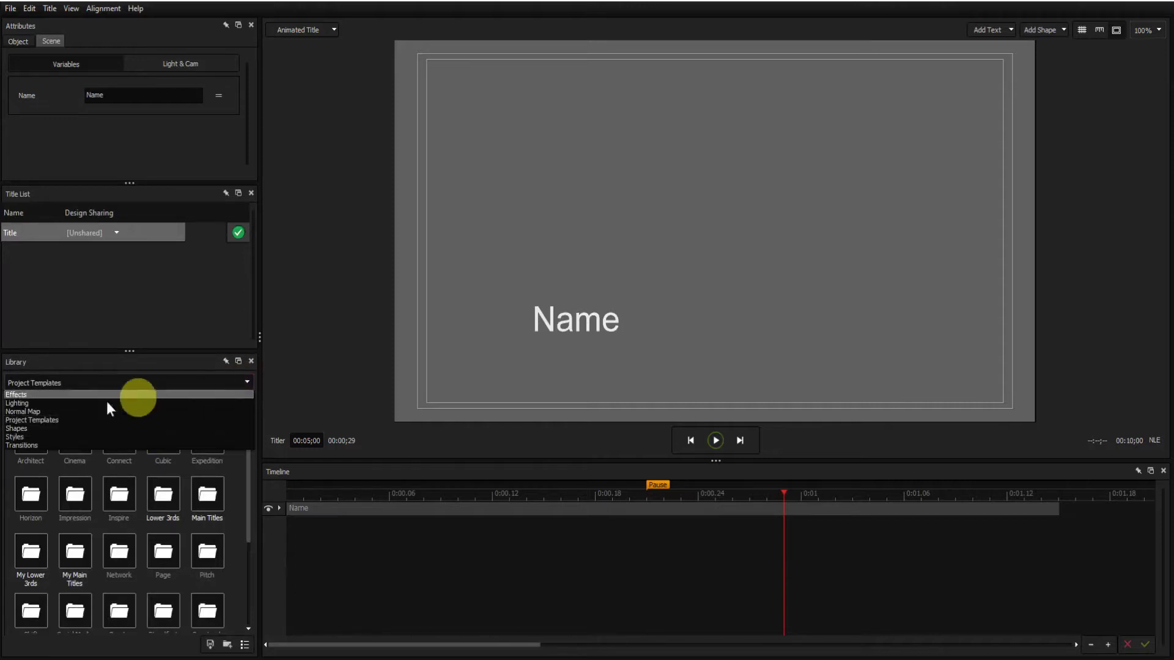
pyautogui.click(42, 444)
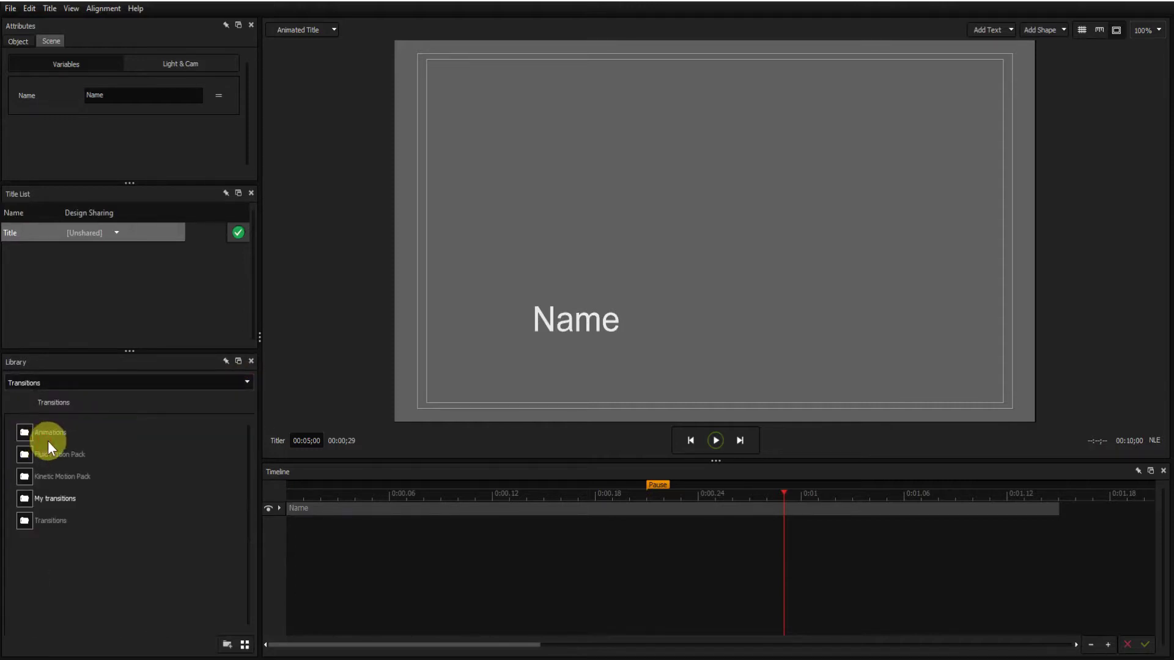
pyautogui.doubleClick(39, 499)
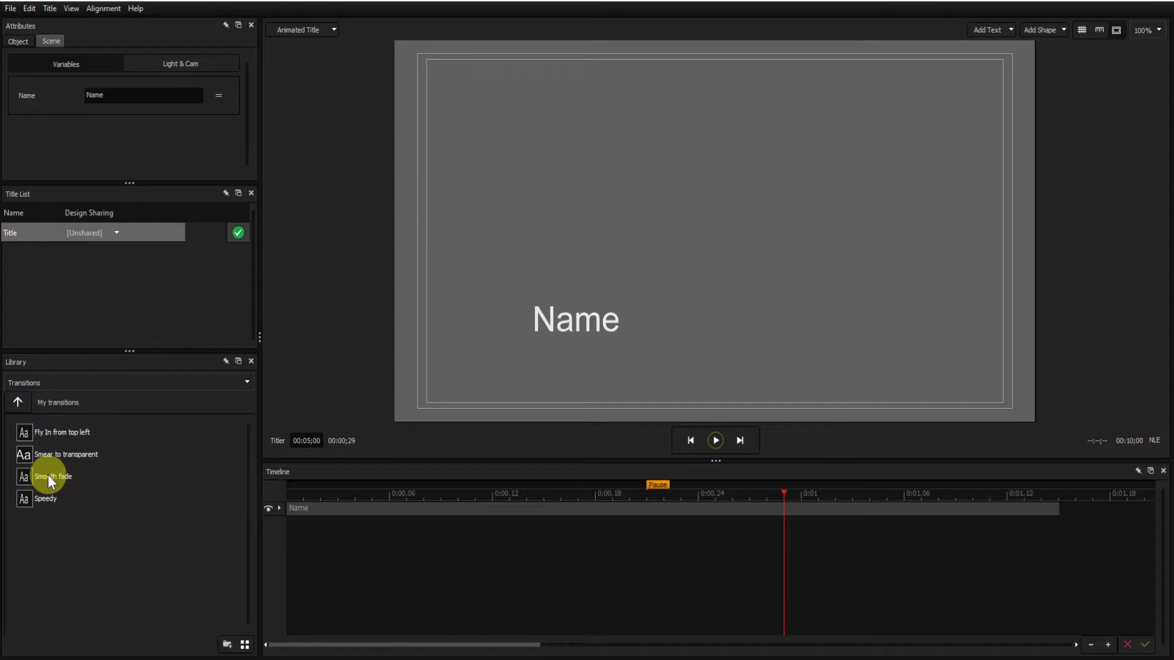
pyautogui.moveTo(23, 475); pyautogui.dragTo(357, 507)
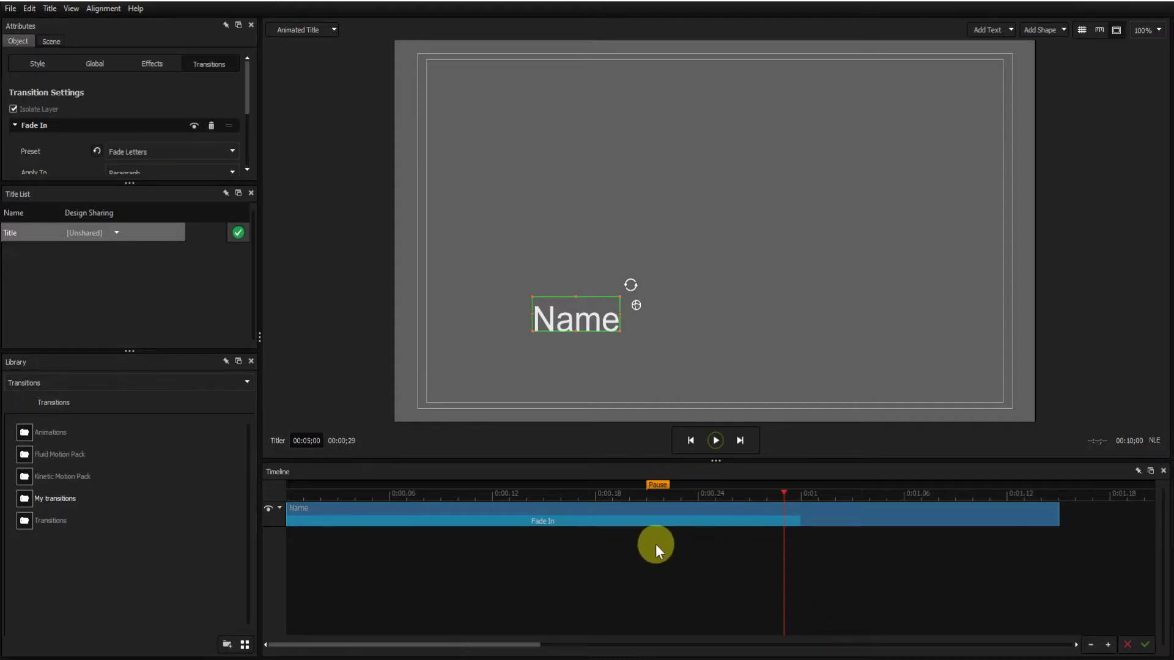
# Step: Extend the Name layer to 5 seconds and lengthen its opening fade to 2 seconds
pyautogui.click(1090, 644)
pyautogui.click(1091, 644)
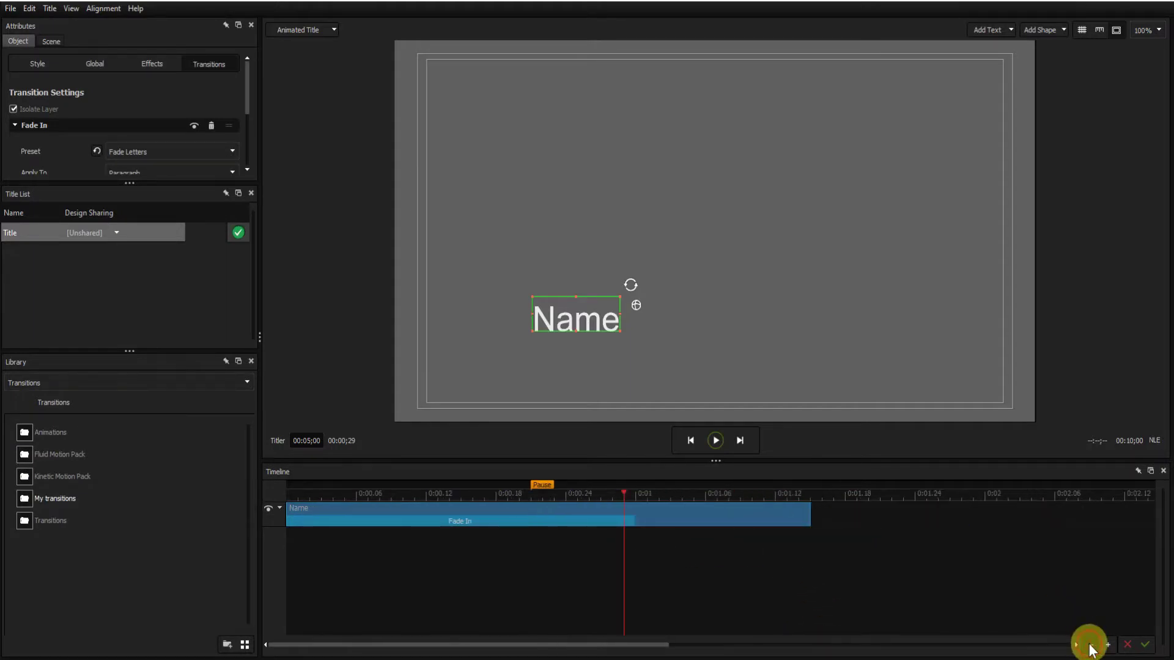
pyautogui.click(1091, 644)
pyautogui.click(1091, 645)
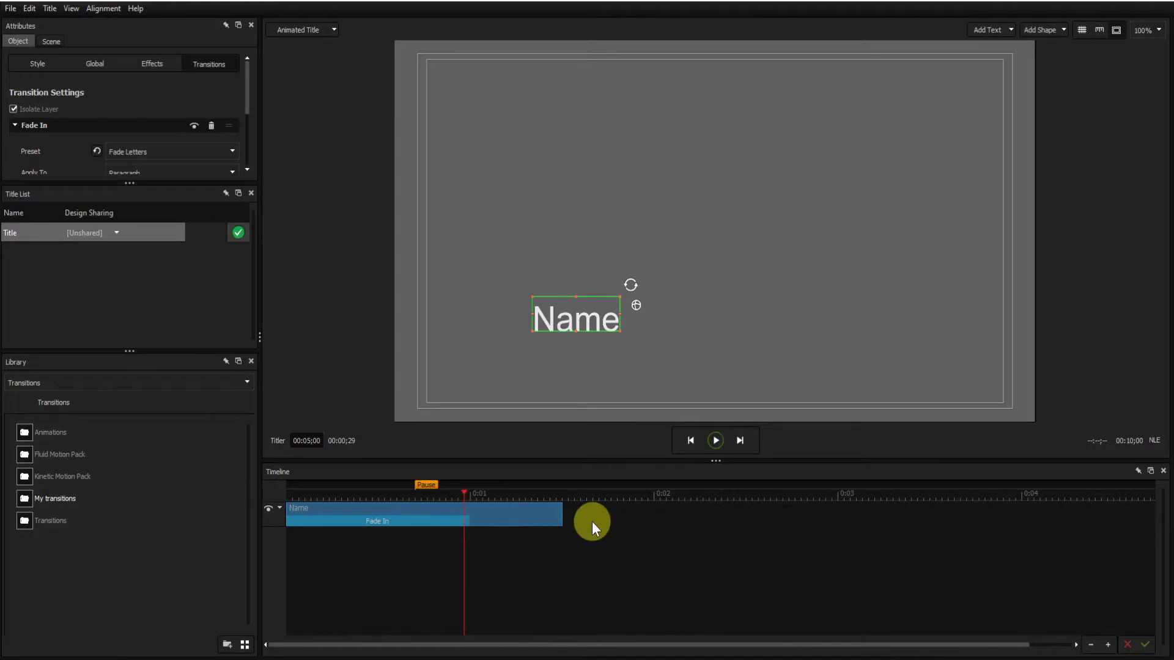
pyautogui.moveTo(560, 517); pyautogui.dragTo(1053, 516)
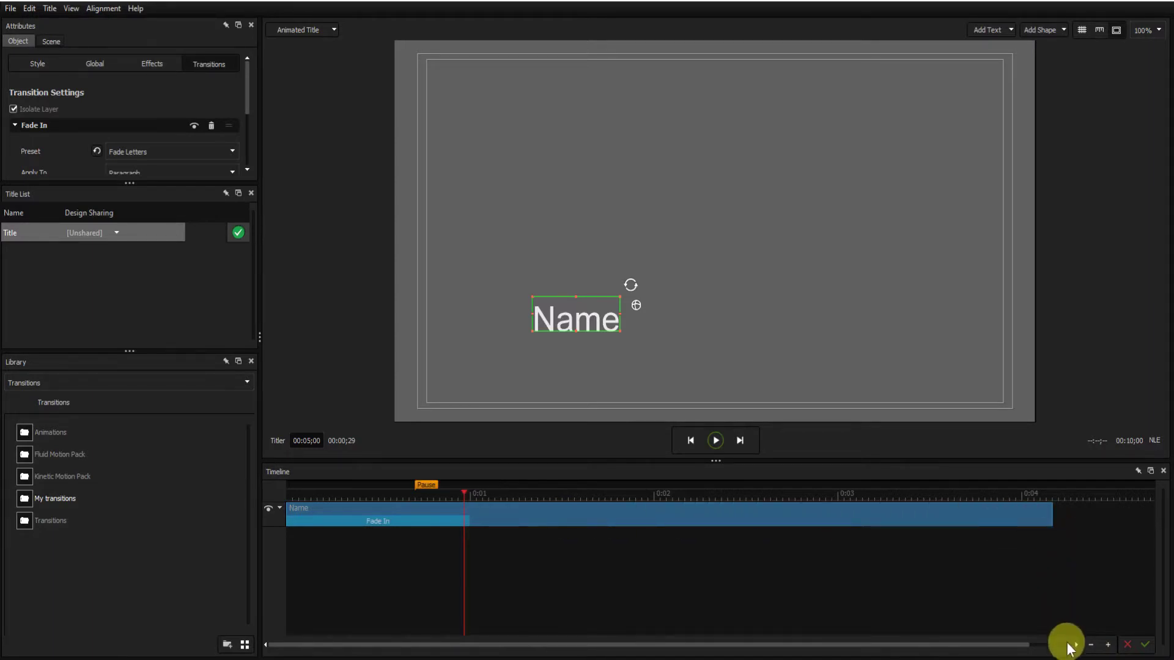
pyautogui.click(1091, 644)
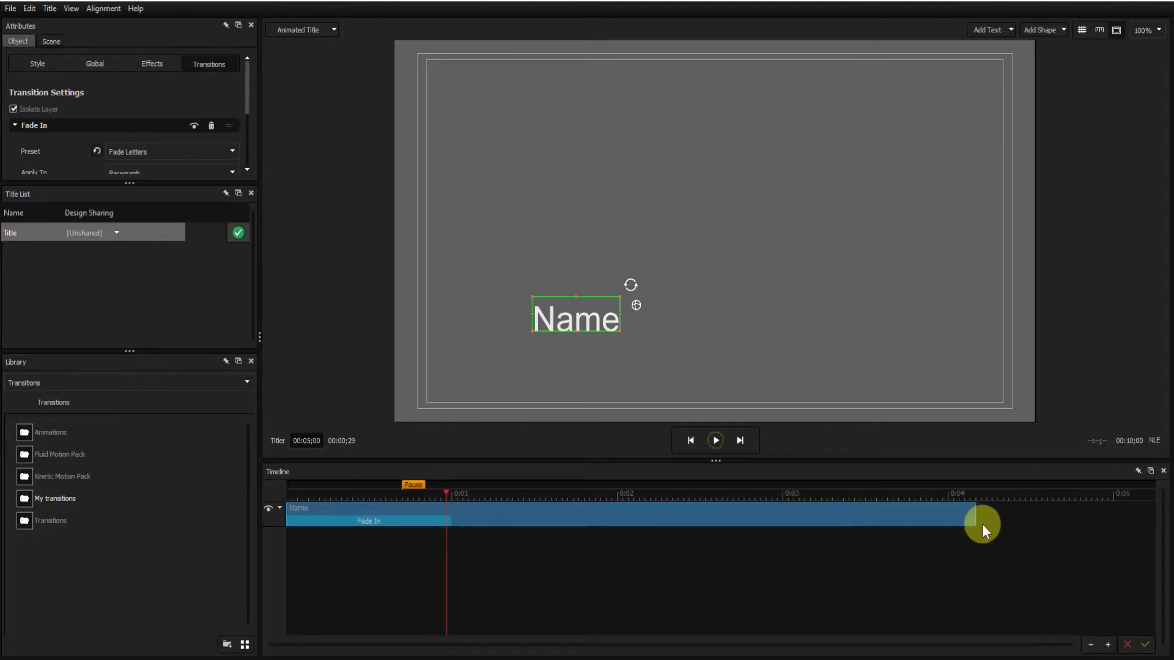
pyautogui.moveTo(975, 516); pyautogui.dragTo(1113, 516)
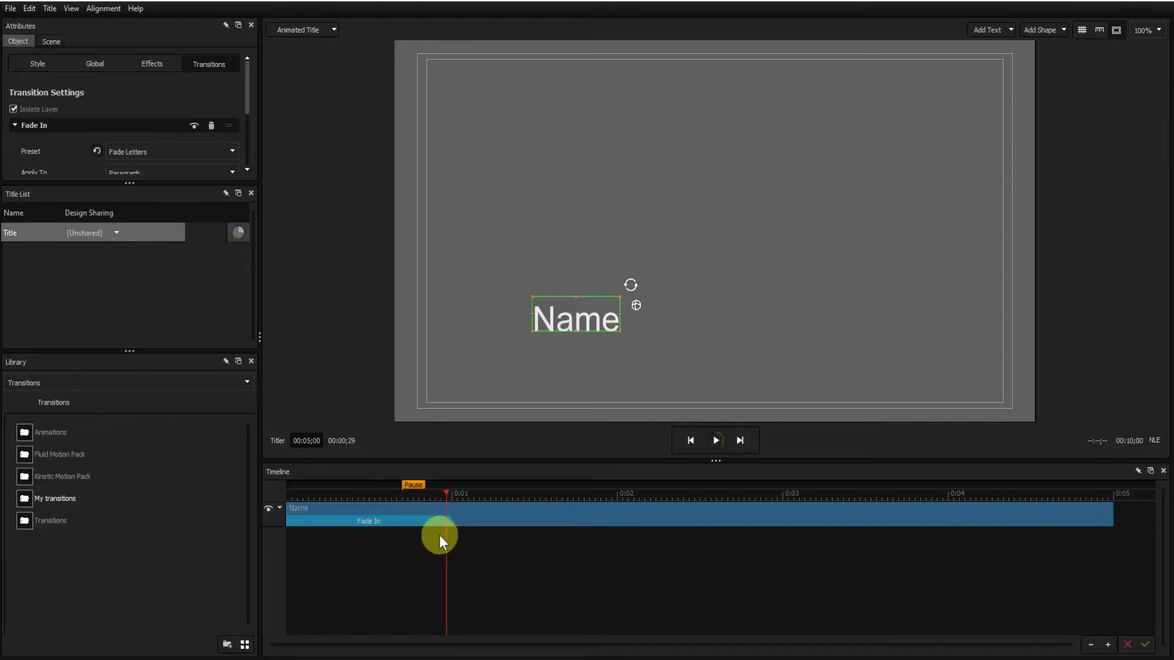
pyautogui.moveTo(451, 522); pyautogui.dragTo(621, 525)
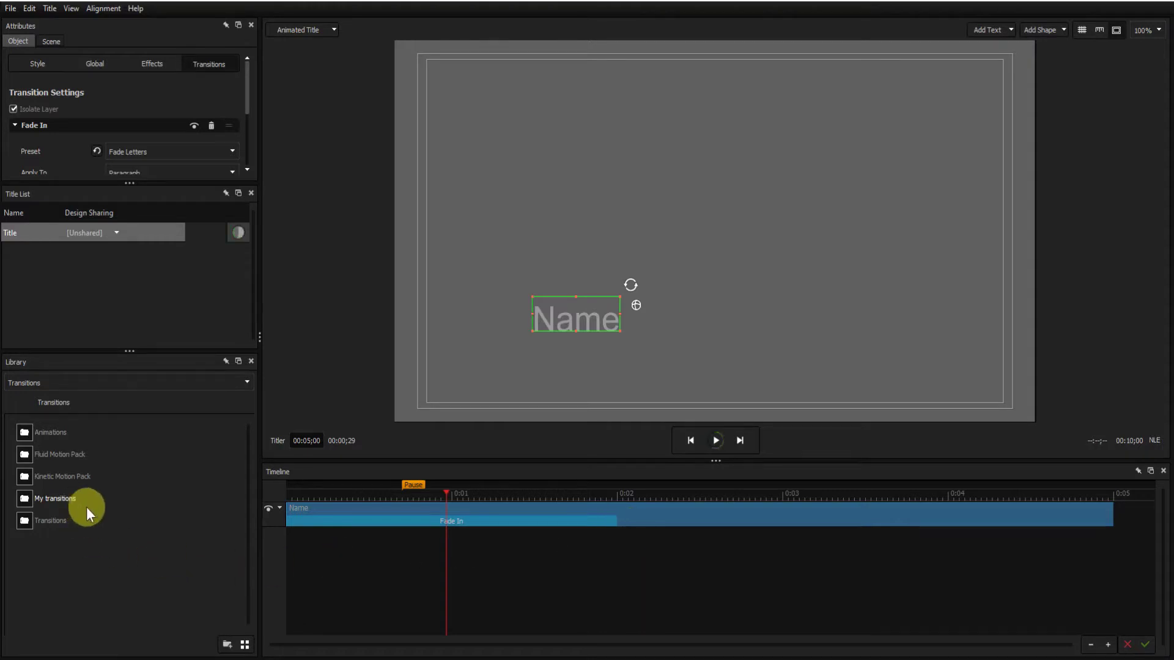
# Step: Apply Smooth fade from My transitions to the end of the Name layer and extend its start back to 3 seconds
pyautogui.click(49, 500)
pyautogui.doubleClick(23, 498)
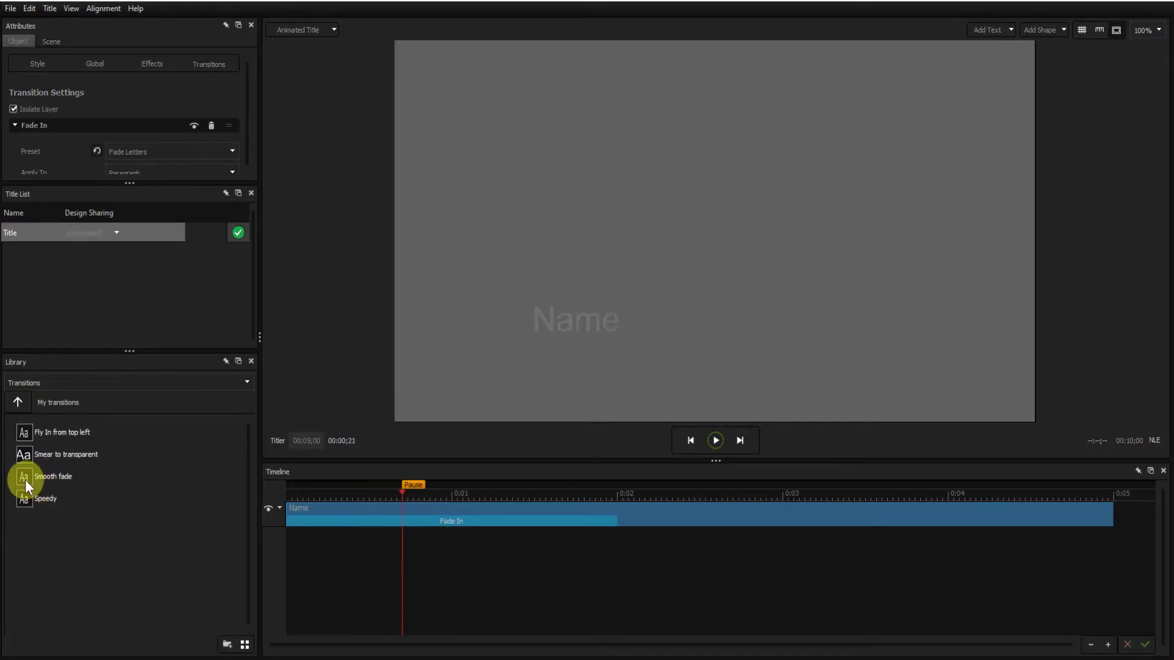
pyautogui.moveTo(25, 479); pyautogui.dragTo(1013, 516)
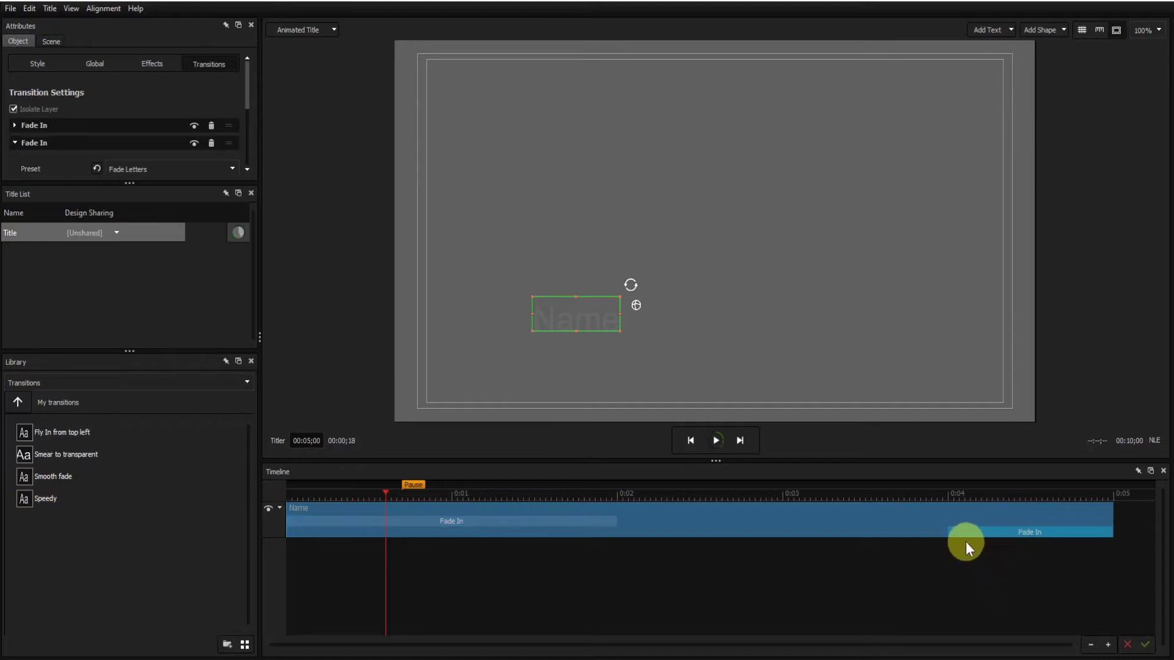
pyautogui.moveTo(952, 534); pyautogui.dragTo(784, 543)
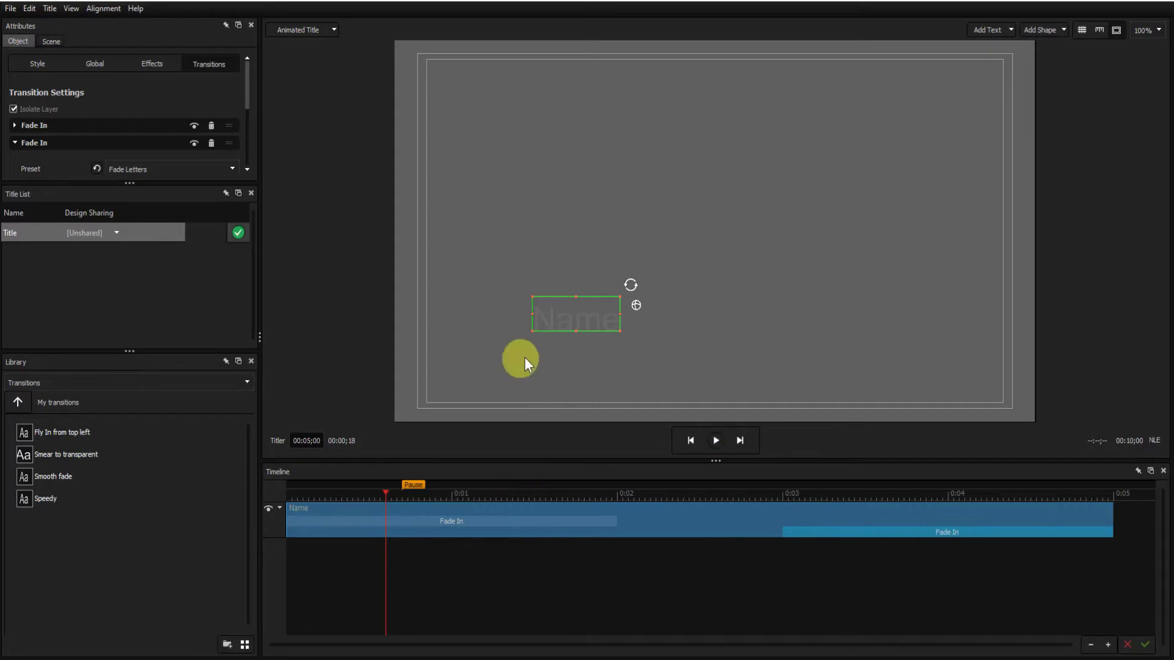
# Step: Deselect the Name layer, return to the start and move the Pause marker between the two fades at about 2.5 seconds
pyautogui.click(634, 374)
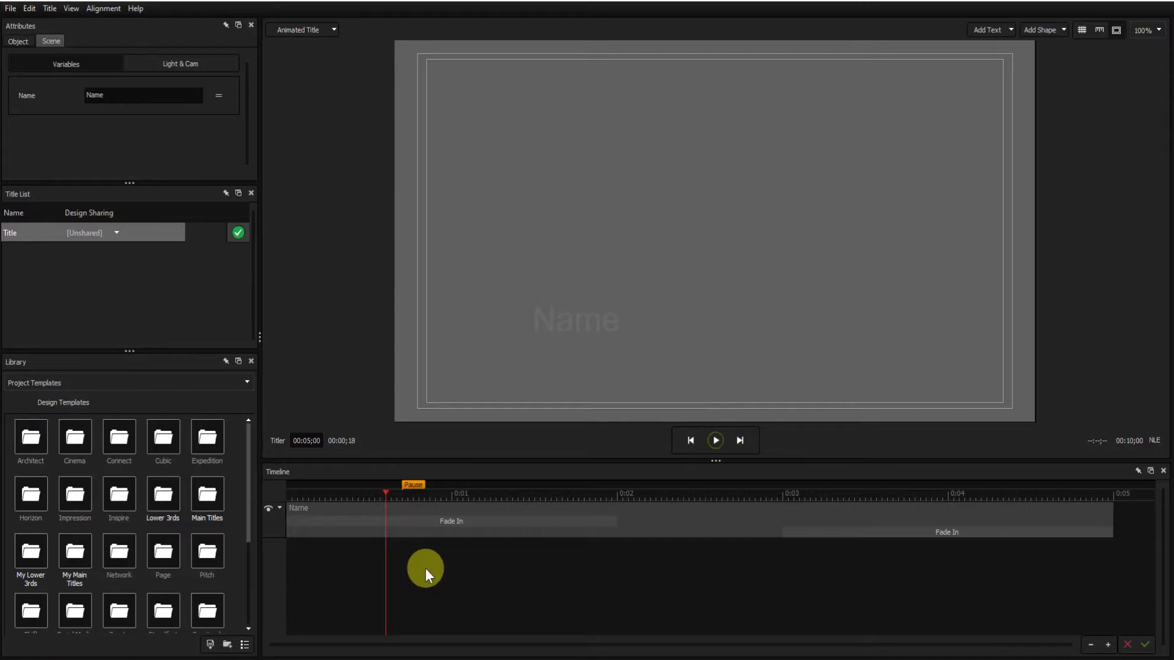
pyautogui.press('Home')
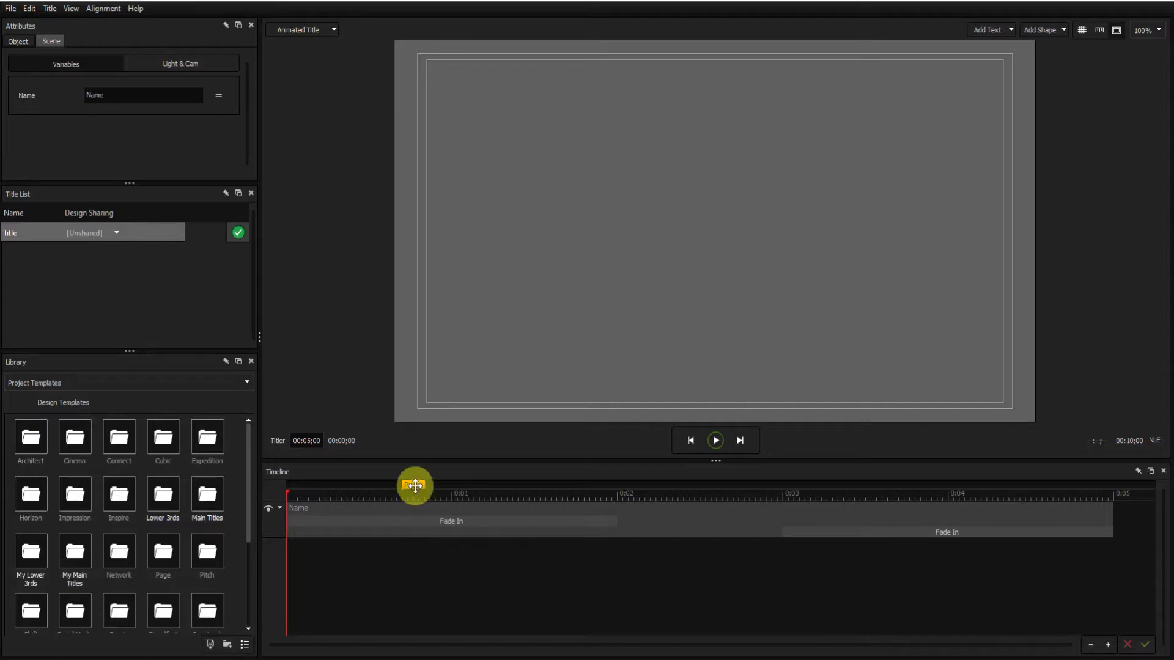
pyautogui.moveTo(415, 486); pyautogui.dragTo(465, 487)
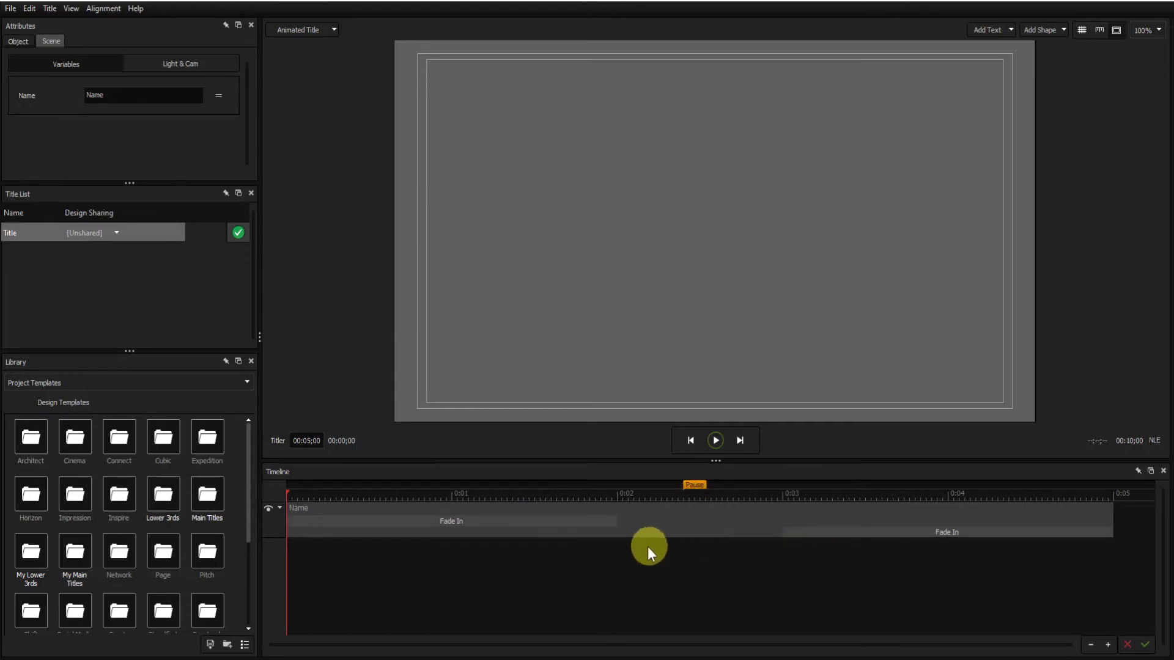
# Step: Play back the title from its start, stop the playback, accept the design and return to VEGAS
pyautogui.click(717, 438)
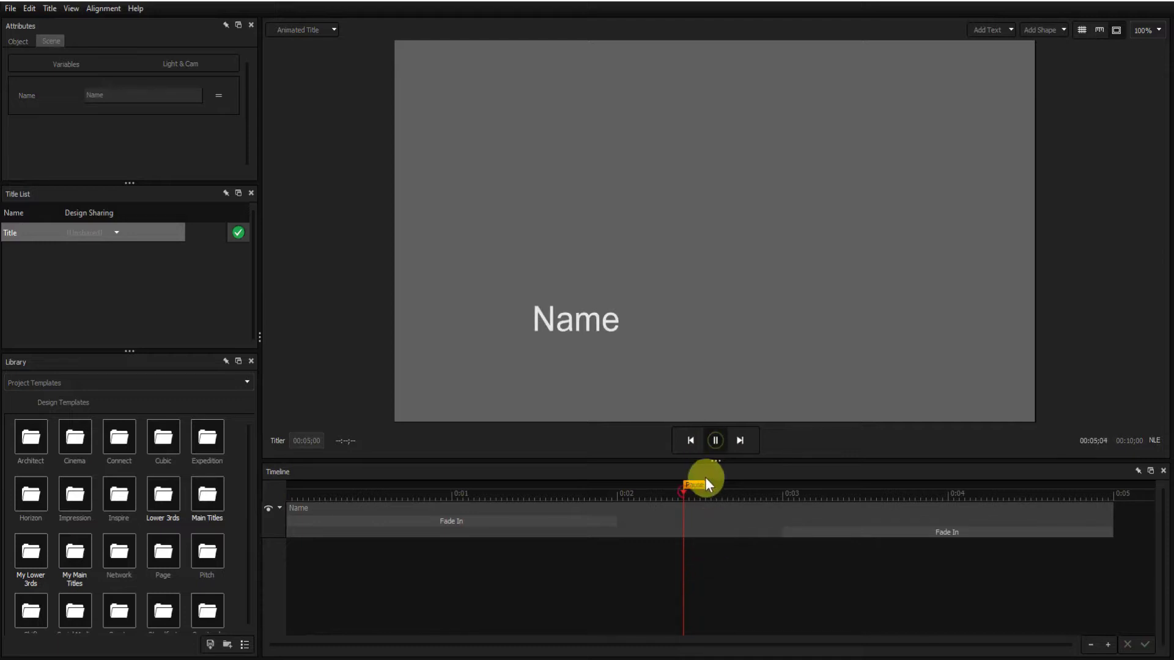
pyautogui.click(687, 507)
pyautogui.click(710, 602)
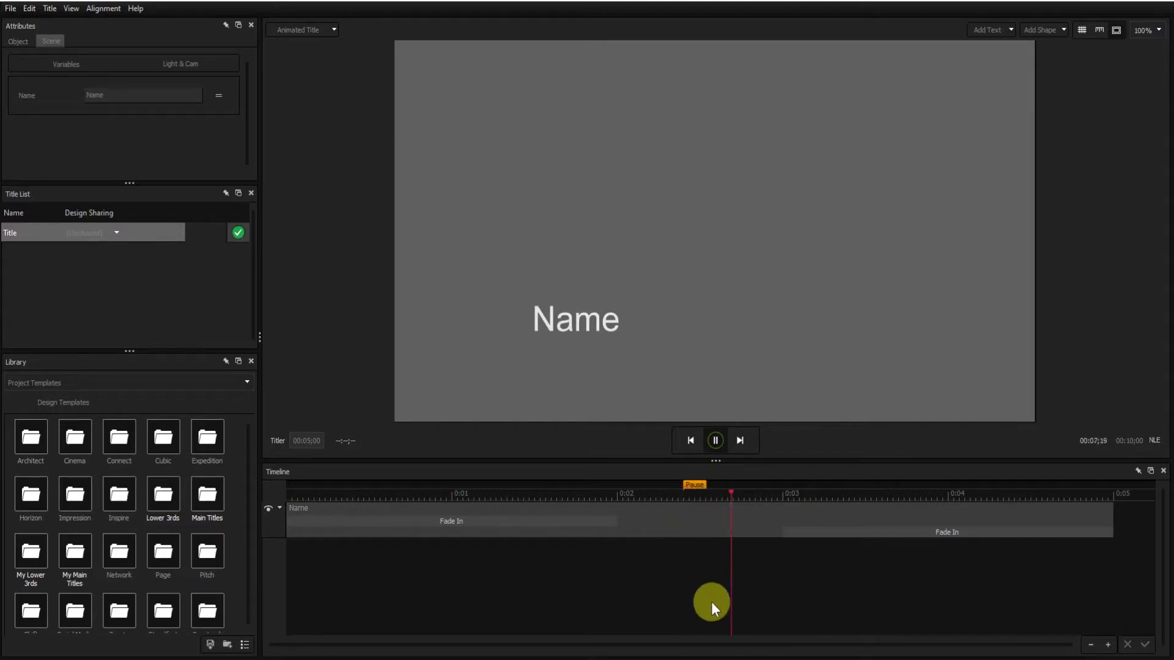
pyautogui.click(715, 438)
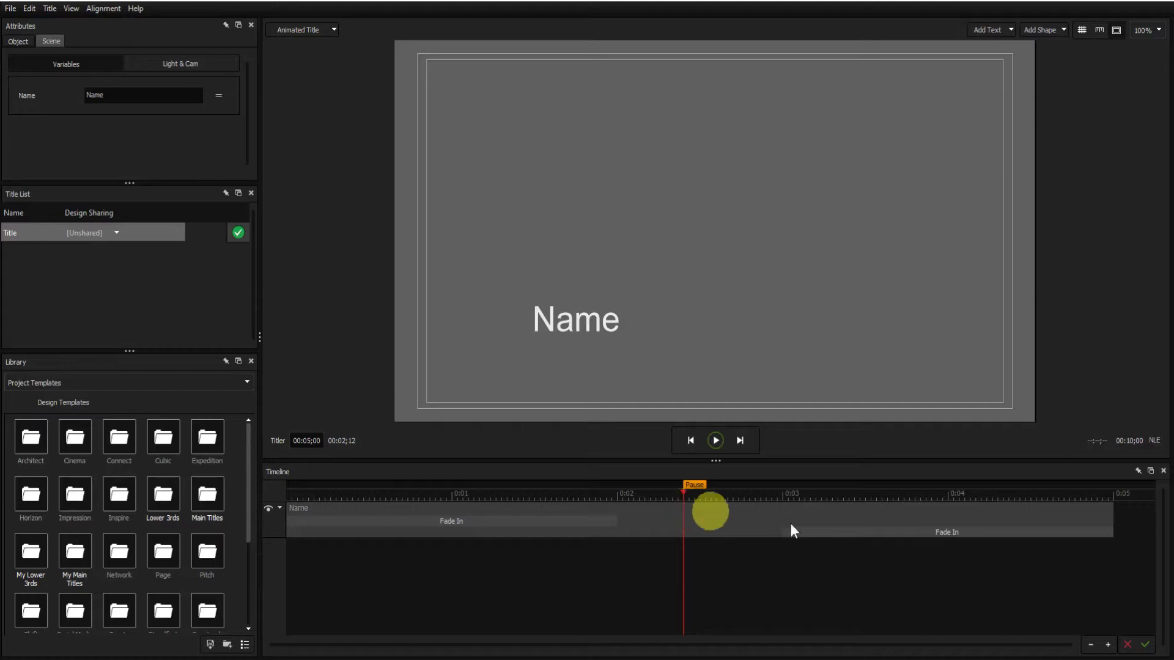
pyautogui.click(1147, 647)
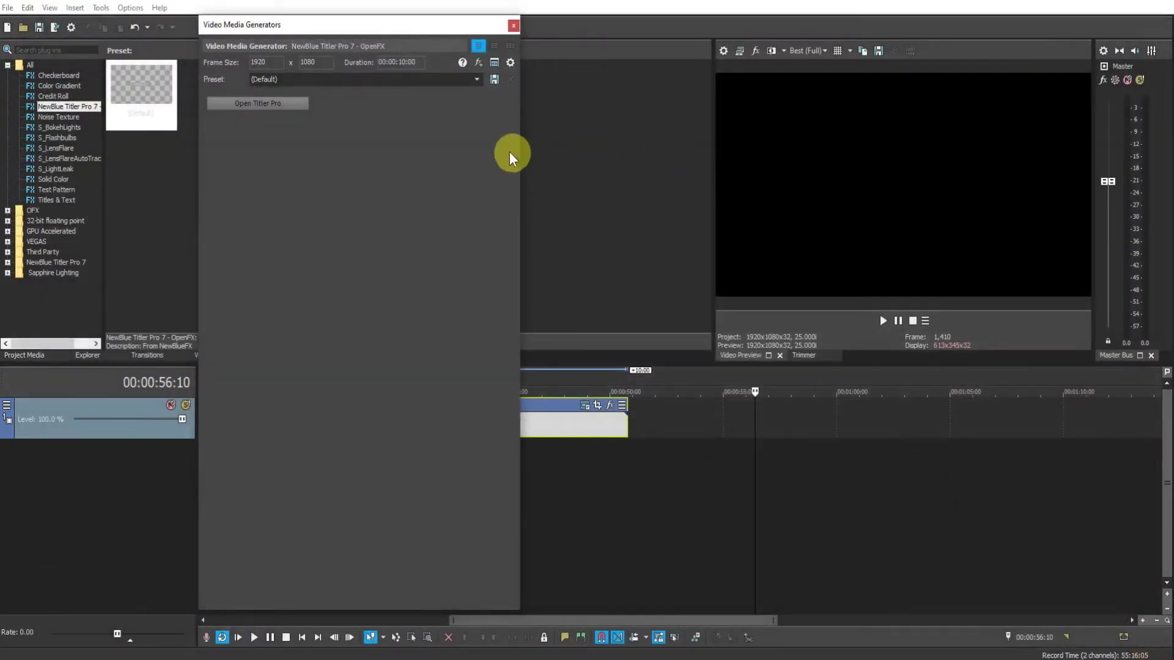
# Step: Shrink the Video Media Generators window, move the playhead to the title event's start, play the event through and stop playback
pyautogui.doubleClick(380, 30)
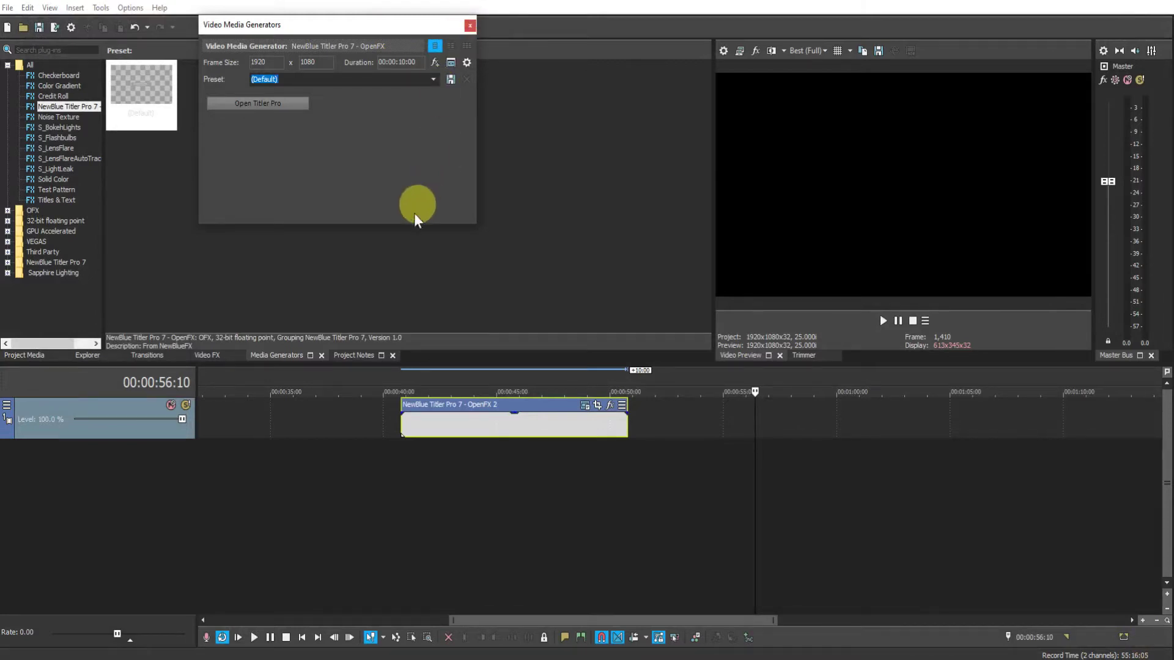
pyautogui.click(401, 388)
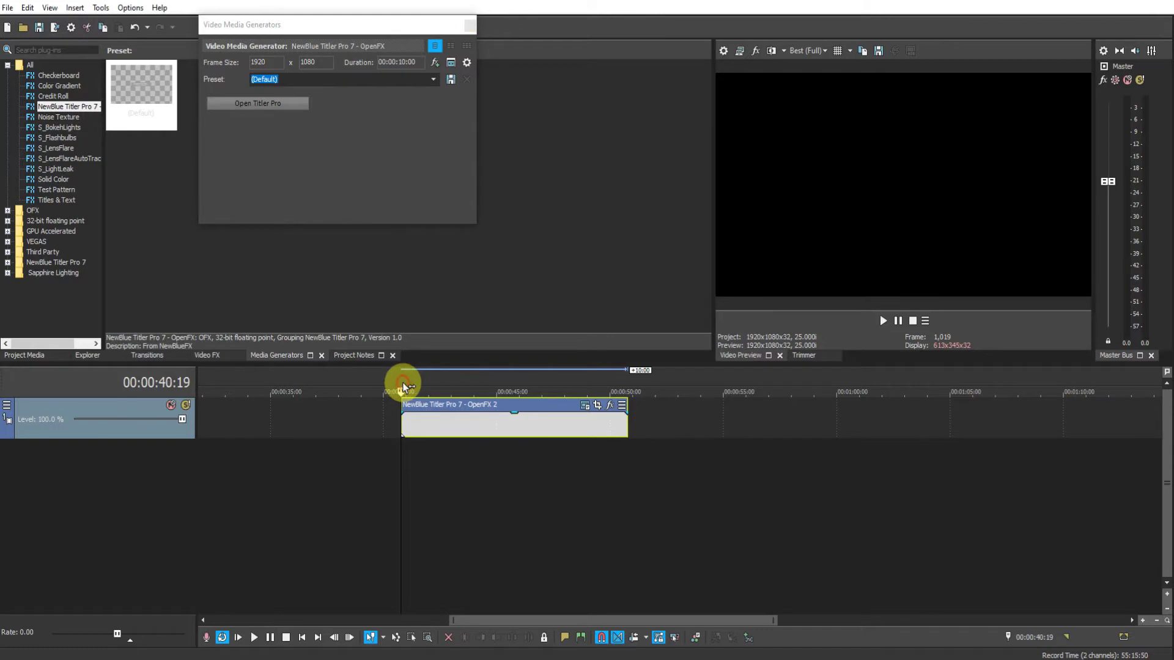
pyautogui.click(256, 637)
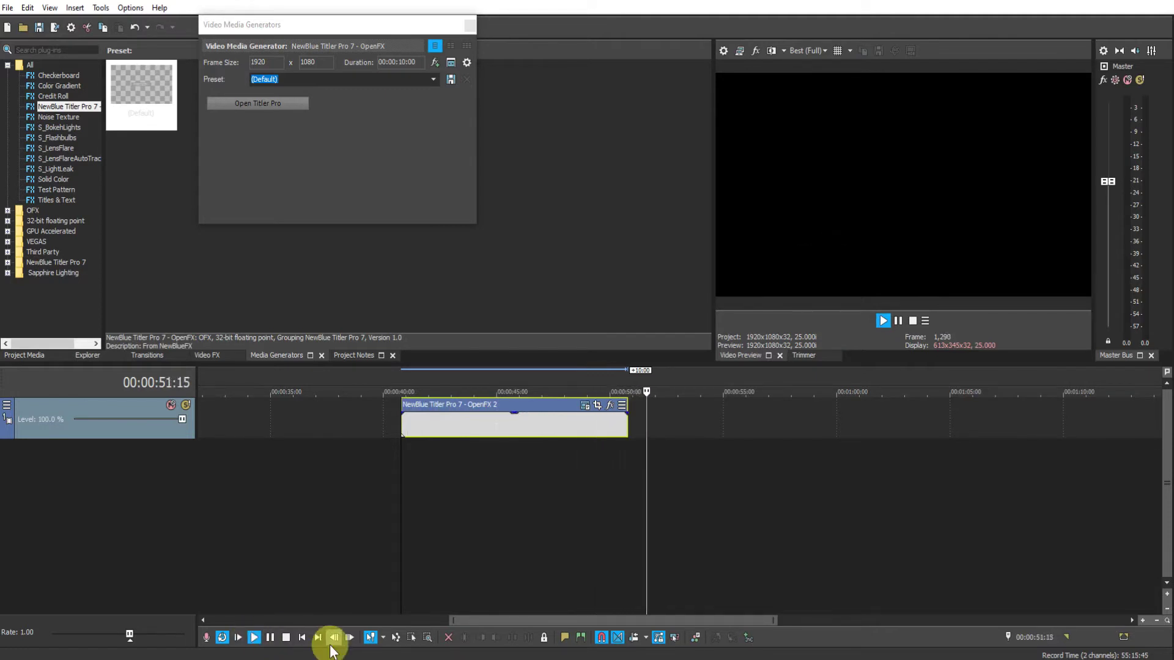
pyautogui.click(286, 639)
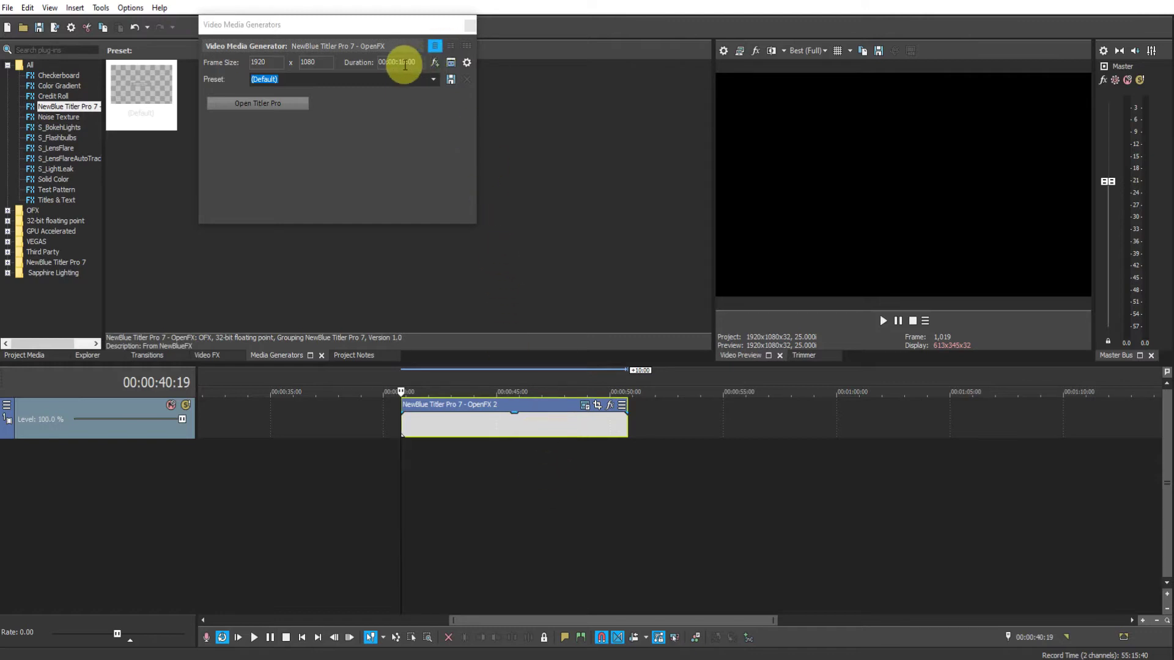
# Step: Set the generated title's duration to 14 seconds, extend its timeline event by 4 seconds to match and play it back
pyautogui.click(406, 63)
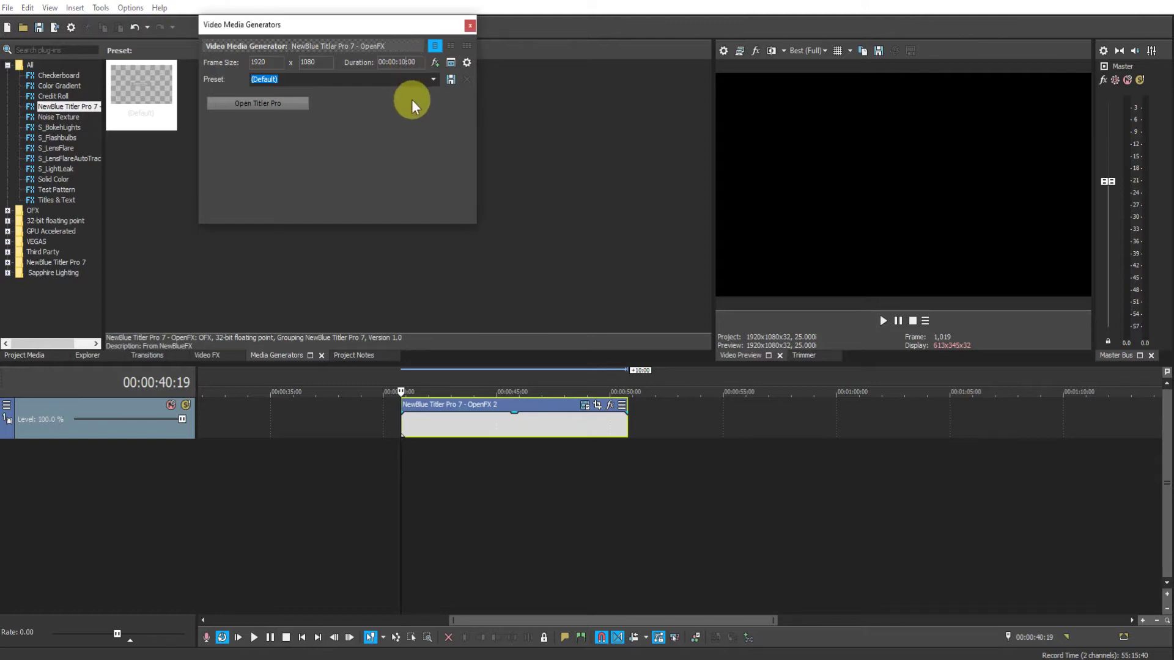
pyautogui.write('4')
pyautogui.press('Return')
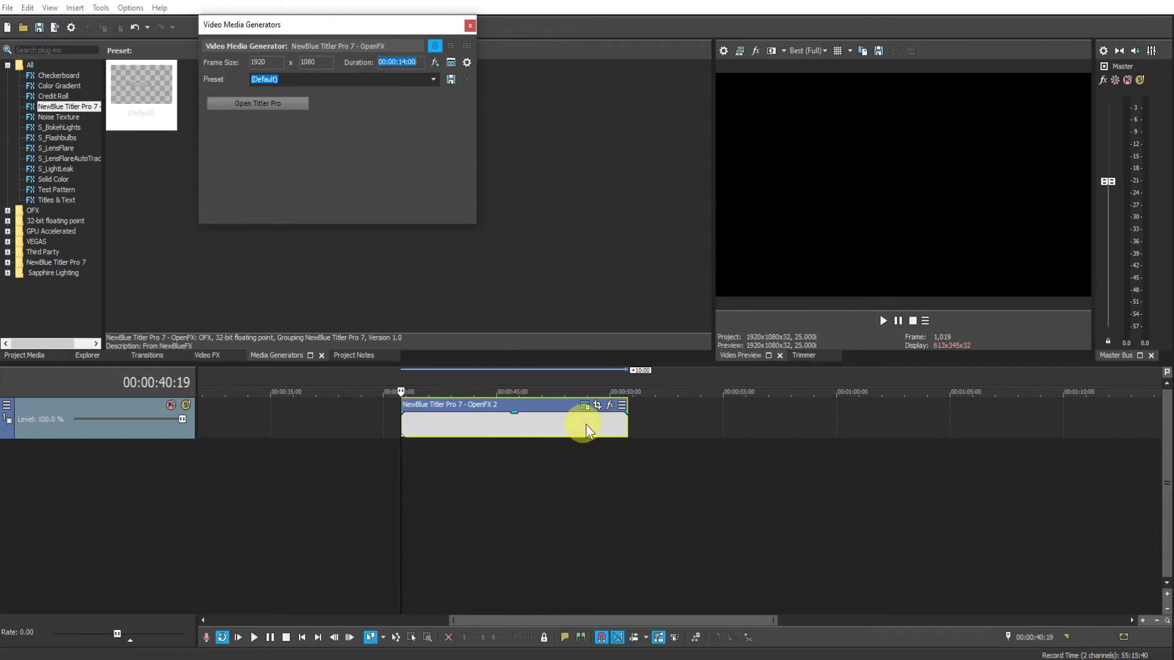
pyautogui.moveTo(626, 426); pyautogui.dragTo(718, 427)
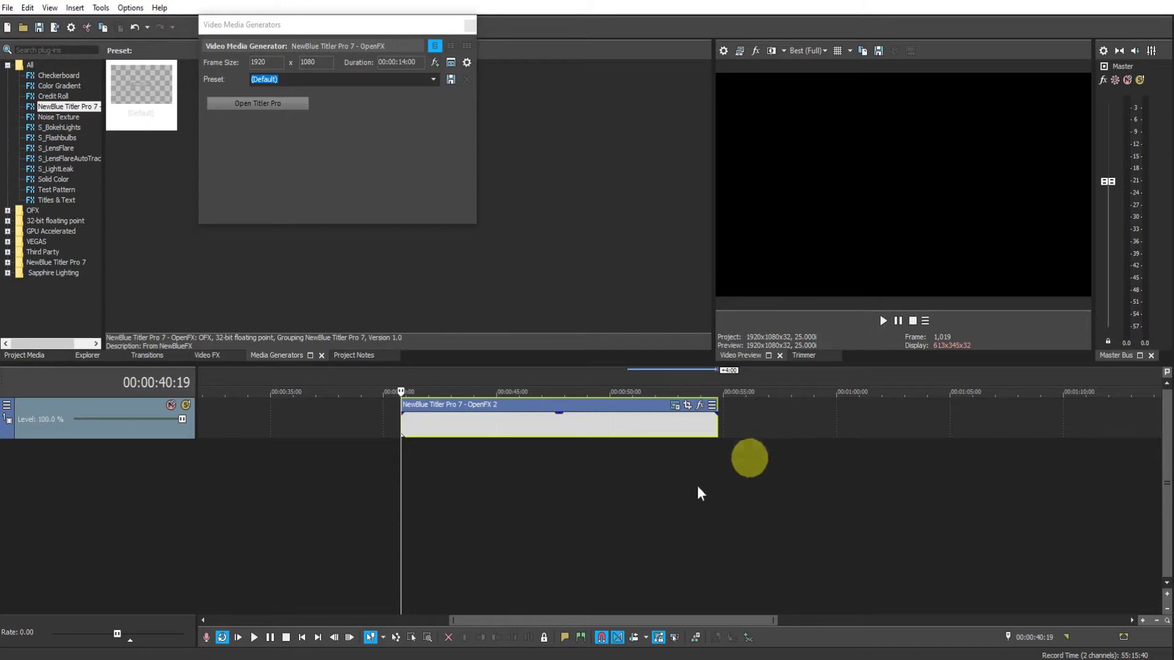
pyautogui.click(254, 637)
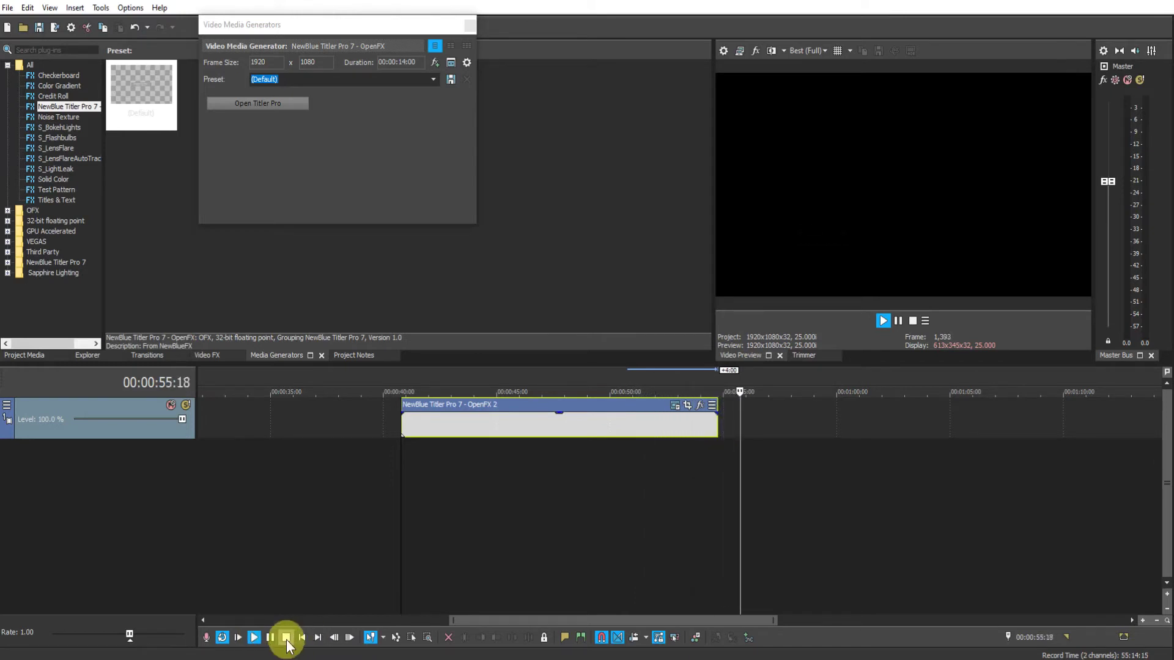
pyautogui.click(286, 637)
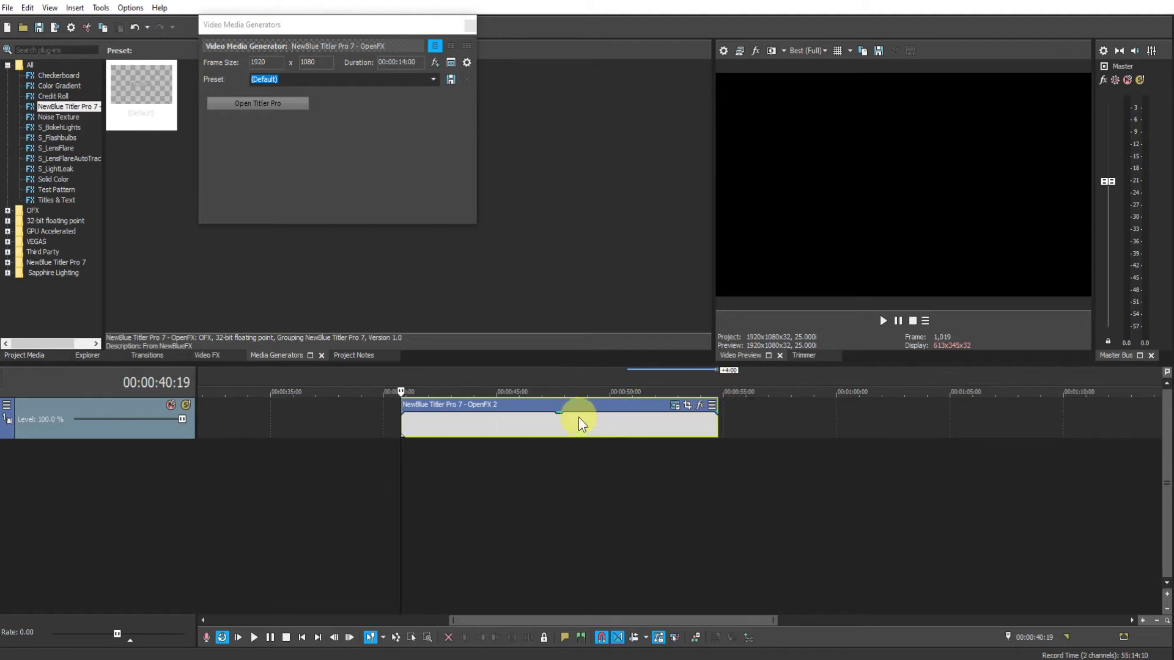
# Step: Set the generated title's duration back to 10 seconds and trim the end of its event to the same length
pyautogui.click(406, 64)
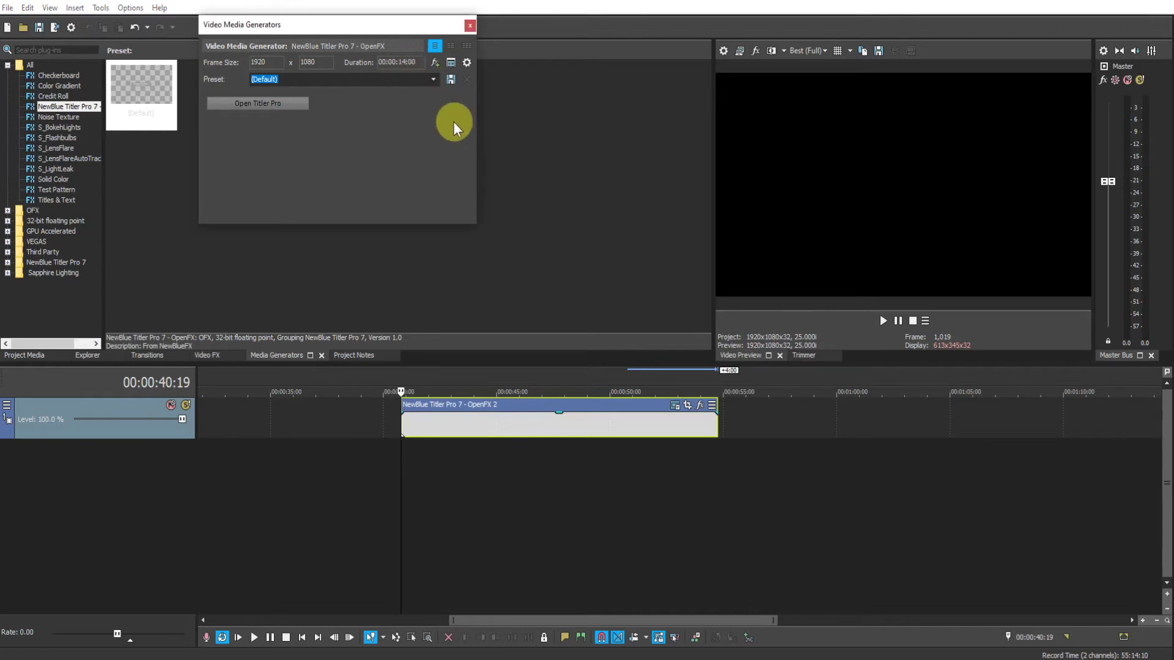
pyautogui.press('BackSpace')
pyautogui.write('0')
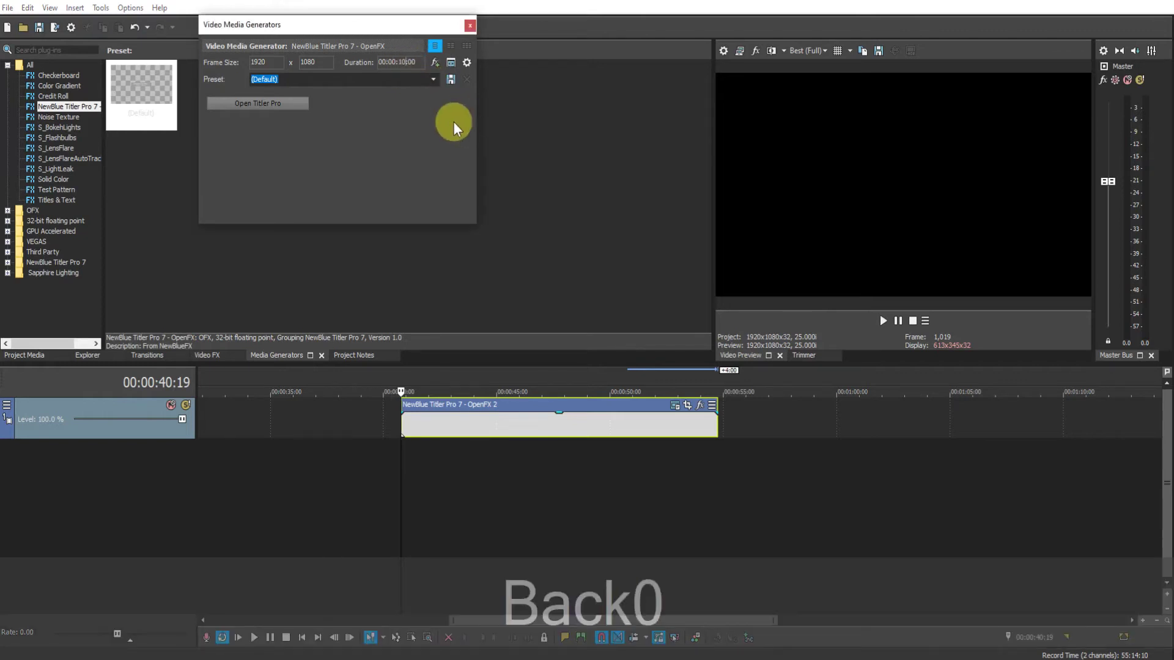
pyautogui.press('Return')
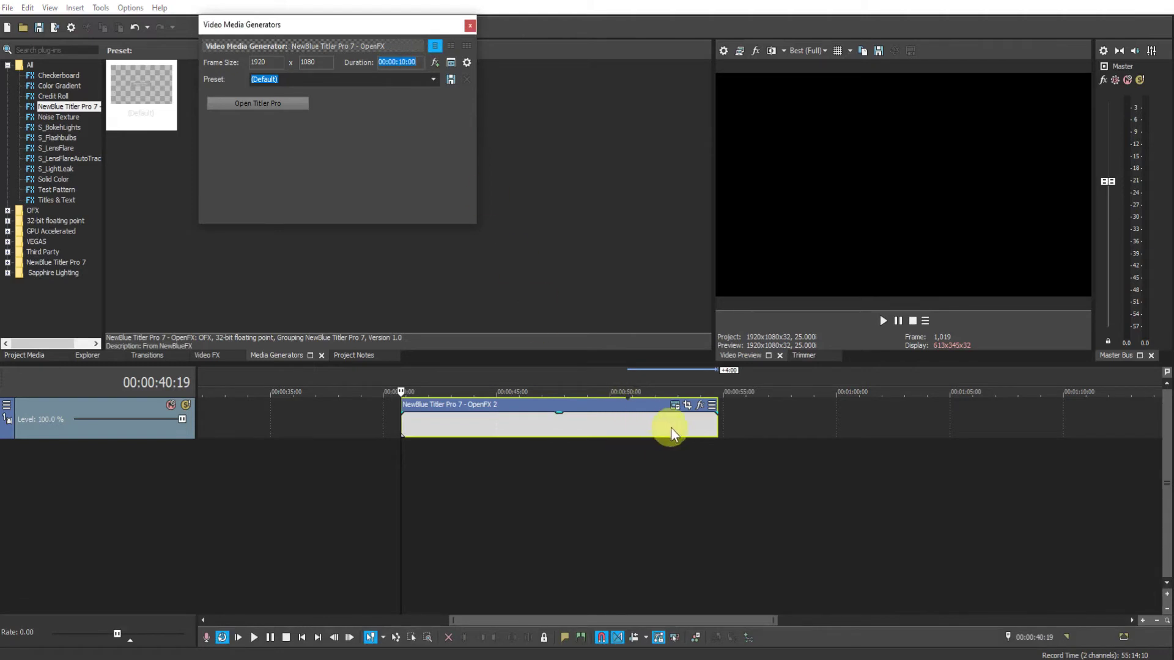
pyautogui.moveTo(718, 423); pyautogui.dragTo(634, 424)
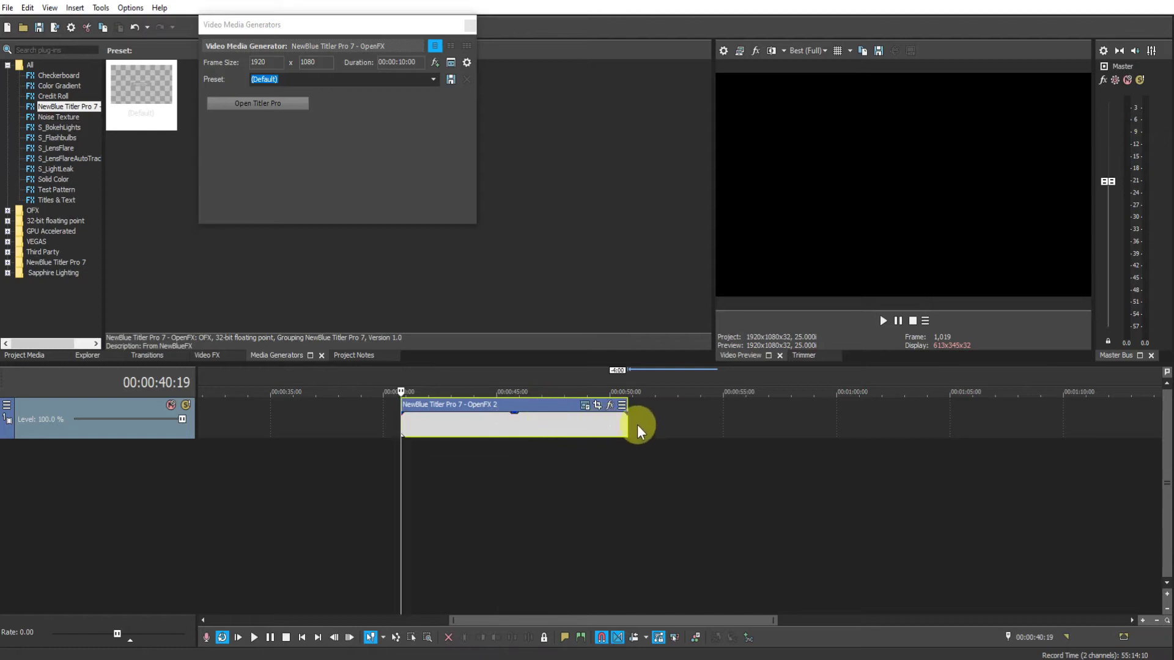
# Step: Extend the title event's end by about 9 seconds and match the generated media length to the event
pyautogui.moveTo(629, 423); pyautogui.dragTo(837, 432)
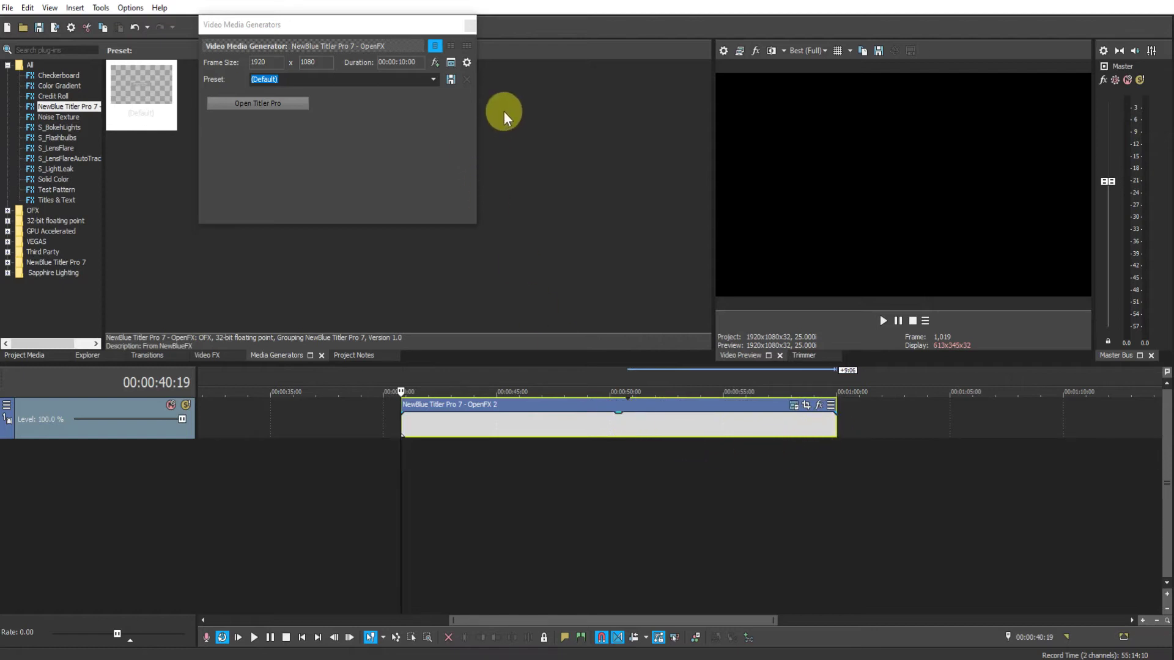
pyautogui.click(450, 63)
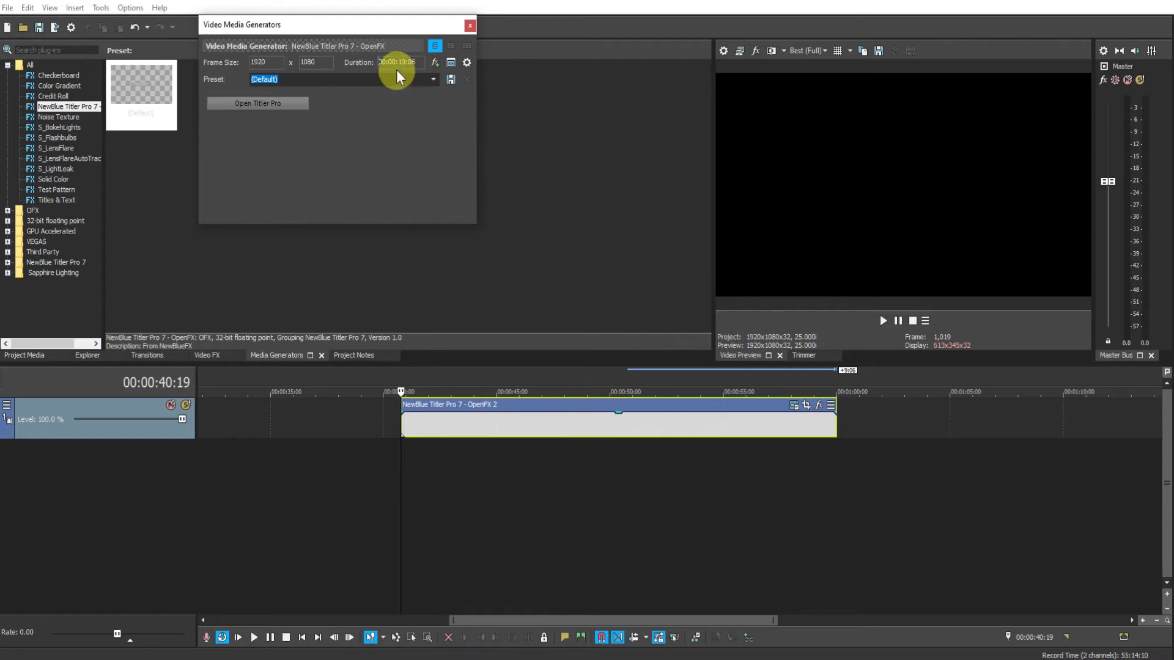
# Step: Enter 00:00:10:00 as the generated media duration and shorten the extended title event to match
pyautogui.press('BackSpace')
pyautogui.write('5')
pyautogui.press('BackSpace')
pyautogui.write('0')
pyautogui.press('Right')
pyautogui.press('Right')
pyautogui.press('Right')
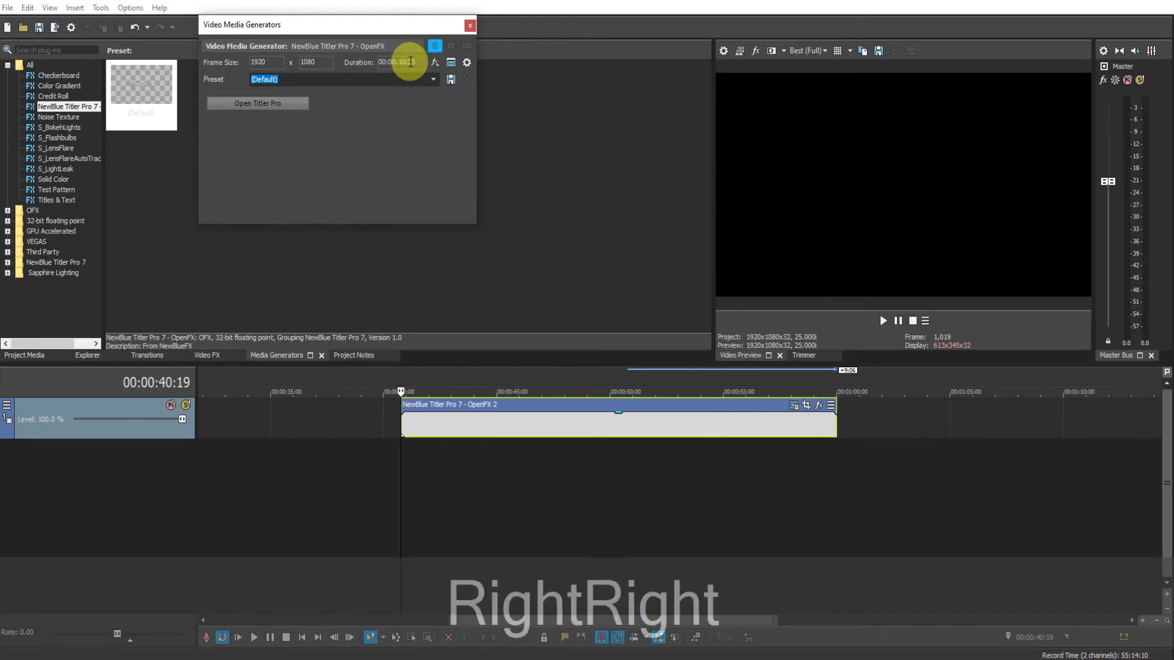
pyautogui.press('BackSpace')
pyautogui.write('0')
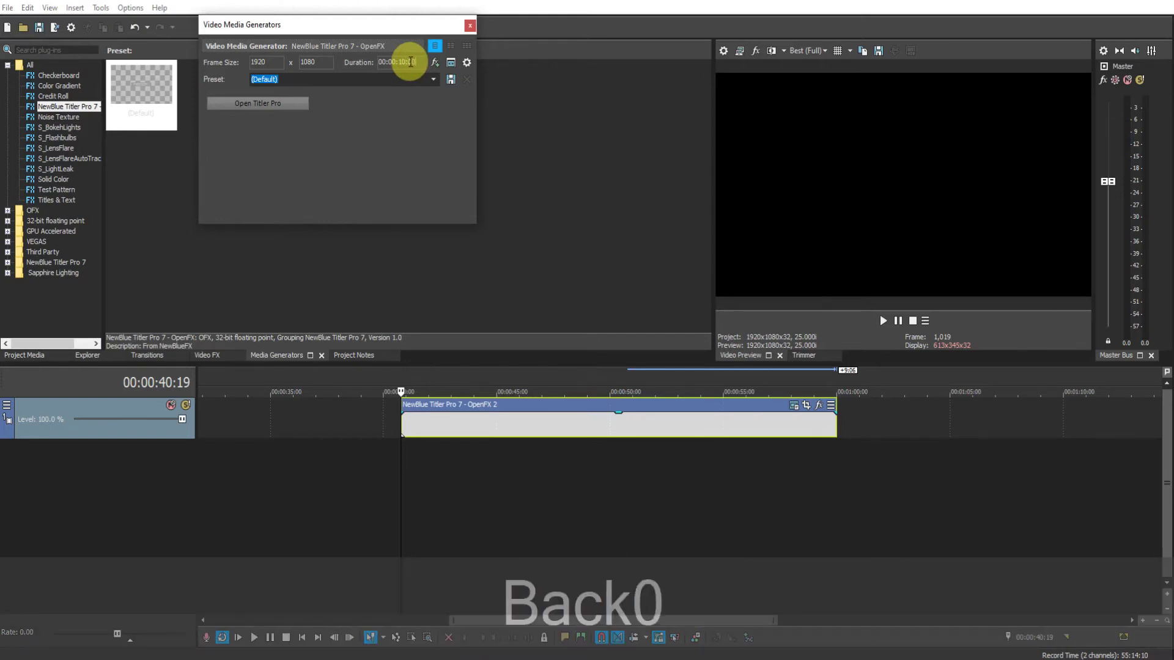
pyautogui.press('Return')
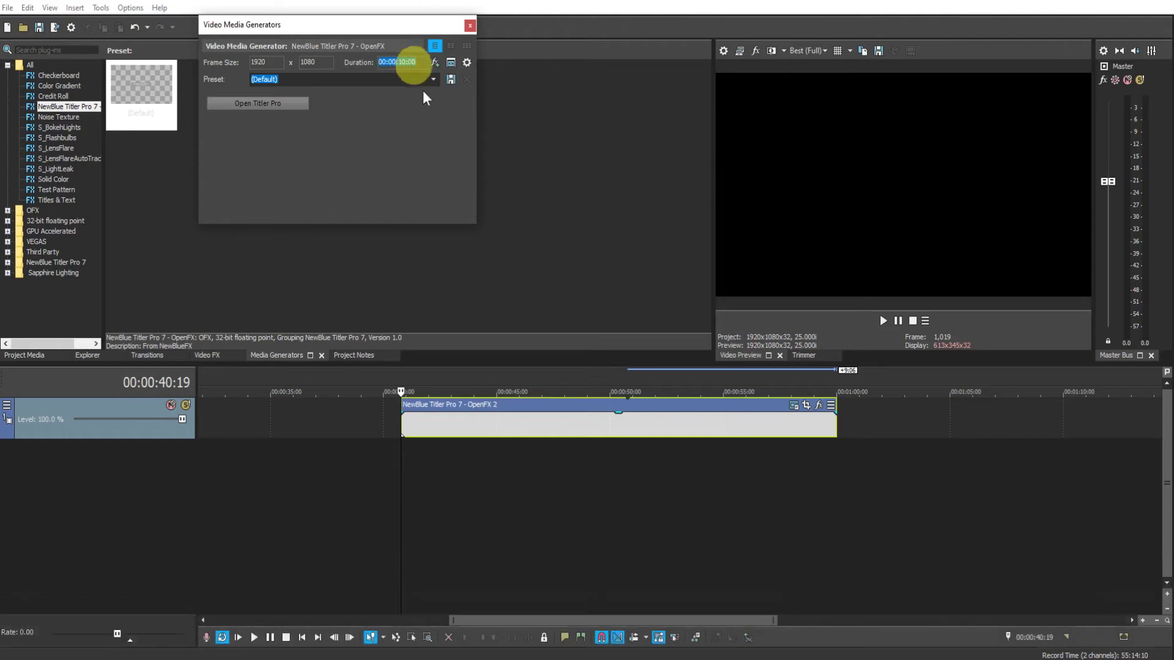
pyautogui.moveTo(835, 424); pyautogui.dragTo(631, 425)
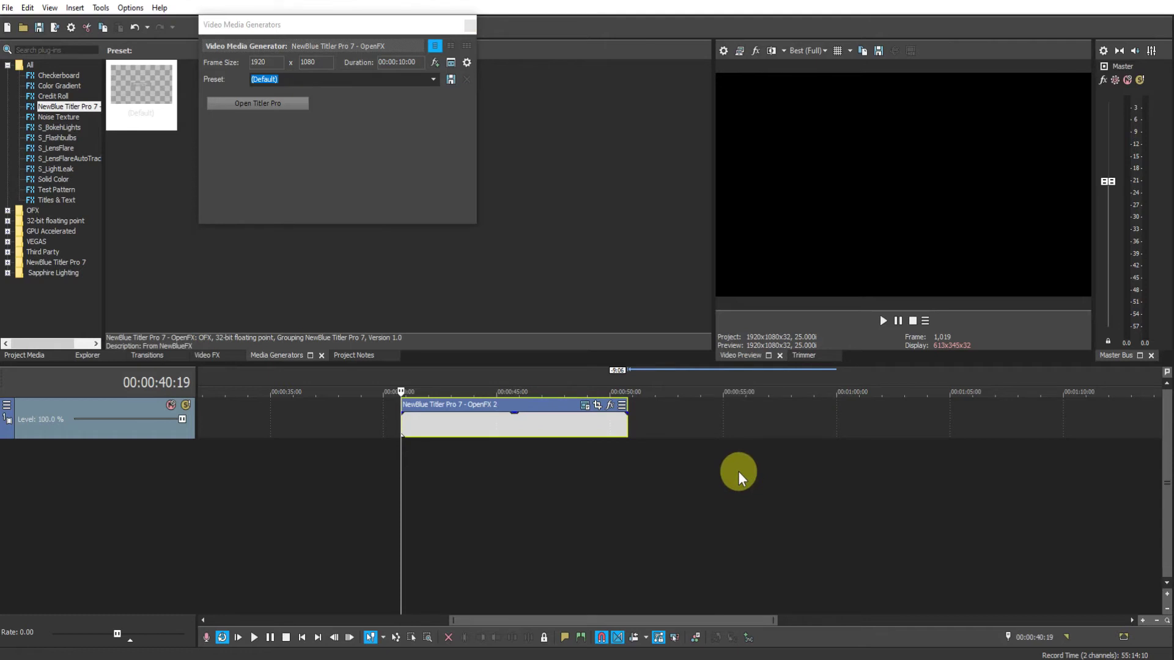
# Step: Open the title in Titler Pro, examine the Pause marker's place on the timeline and return to VEGAS
pyautogui.click(258, 104)
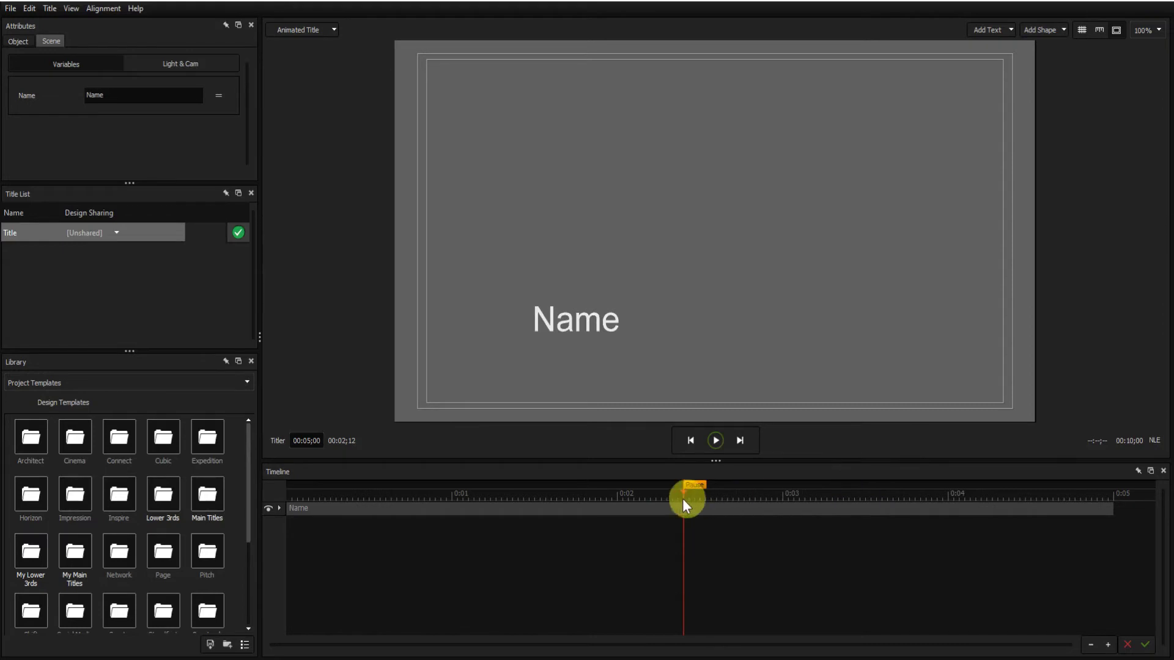
pyautogui.click(617, 497)
pyautogui.click(644, 493)
pyautogui.click(1145, 646)
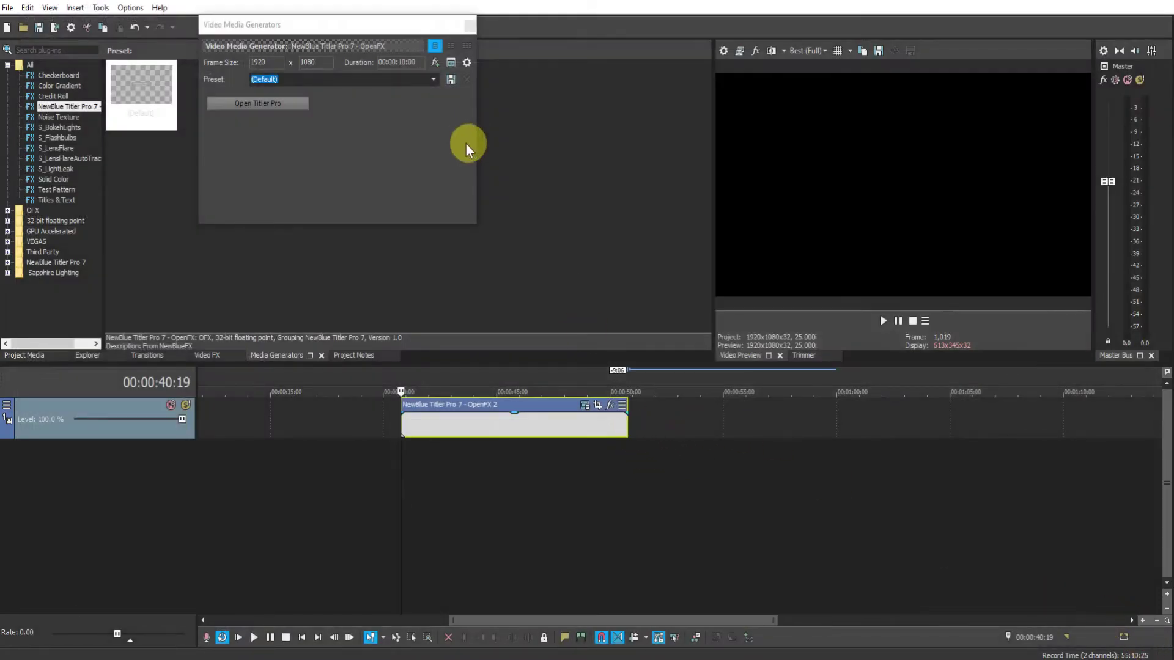
# Step: Set the generated title's duration to 6 seconds and trim the end of its timeline event by 4 seconds to match
pyautogui.click(407, 62)
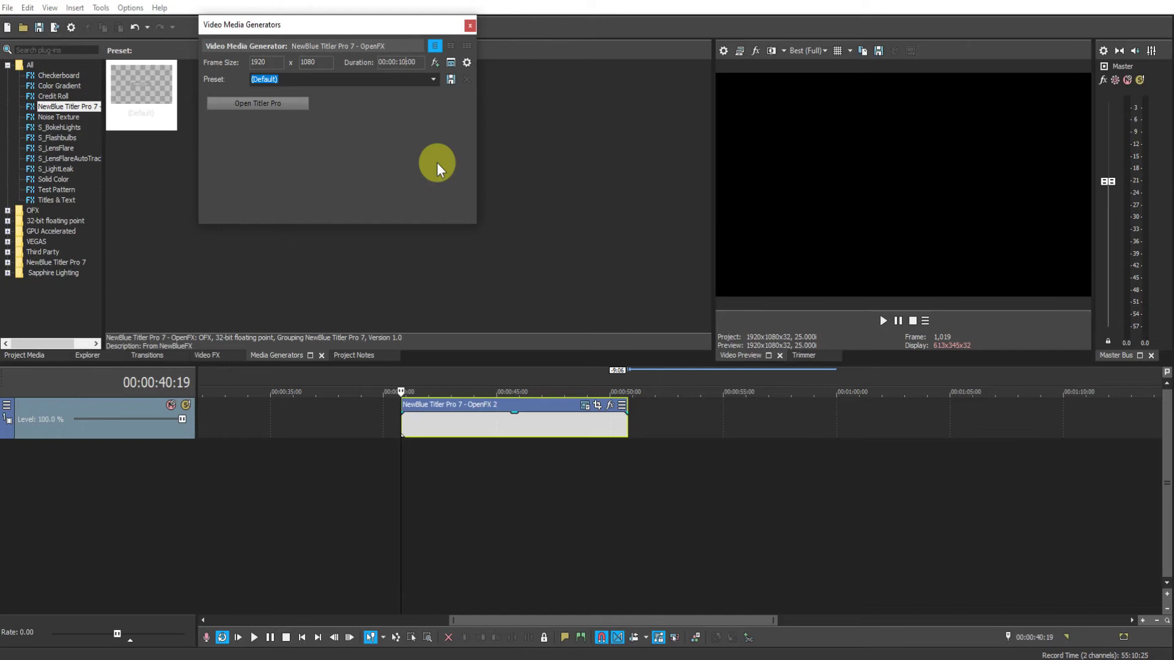
pyautogui.press('BackSpace')
pyautogui.press('BackSpace')
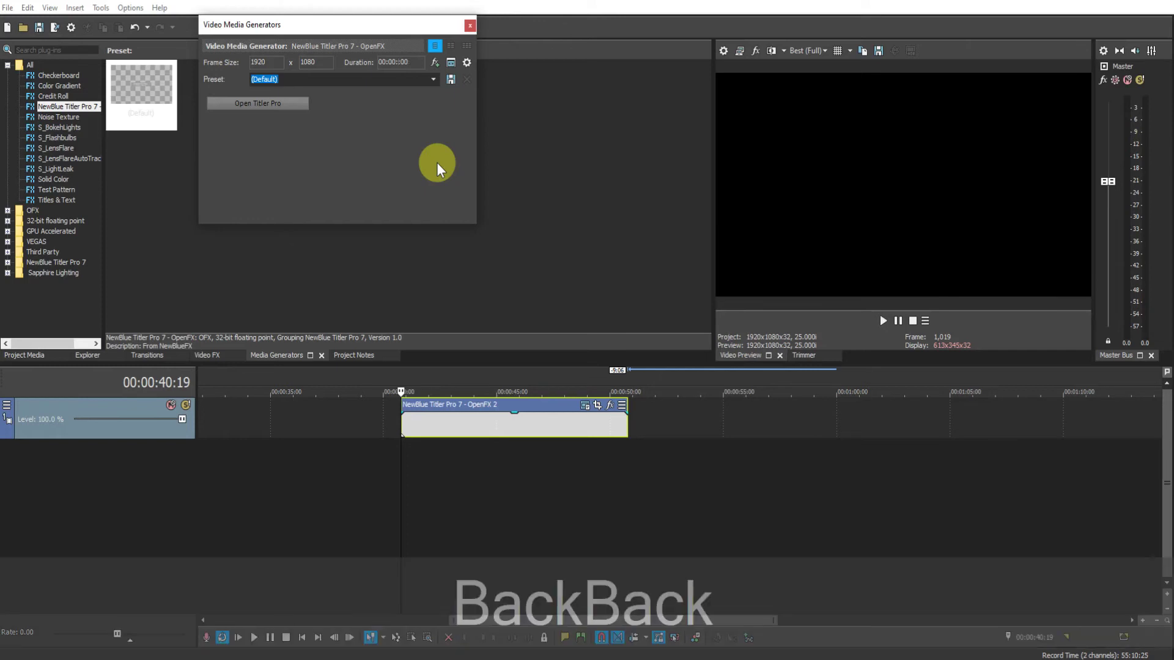
pyautogui.write('06')
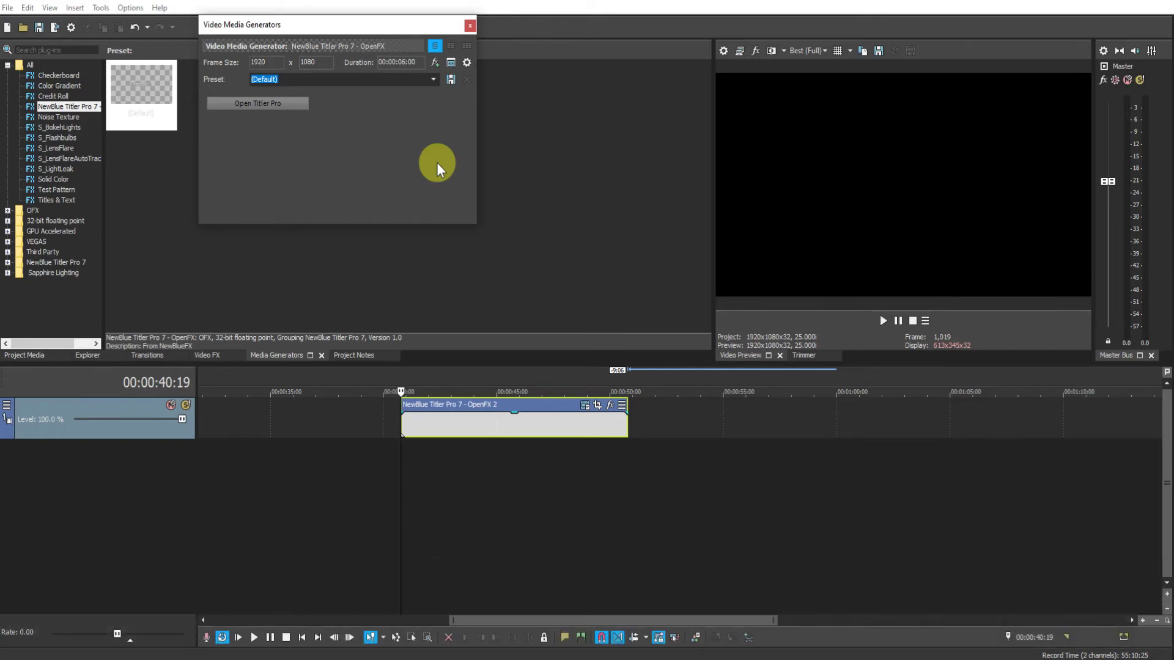
pyautogui.press('Return')
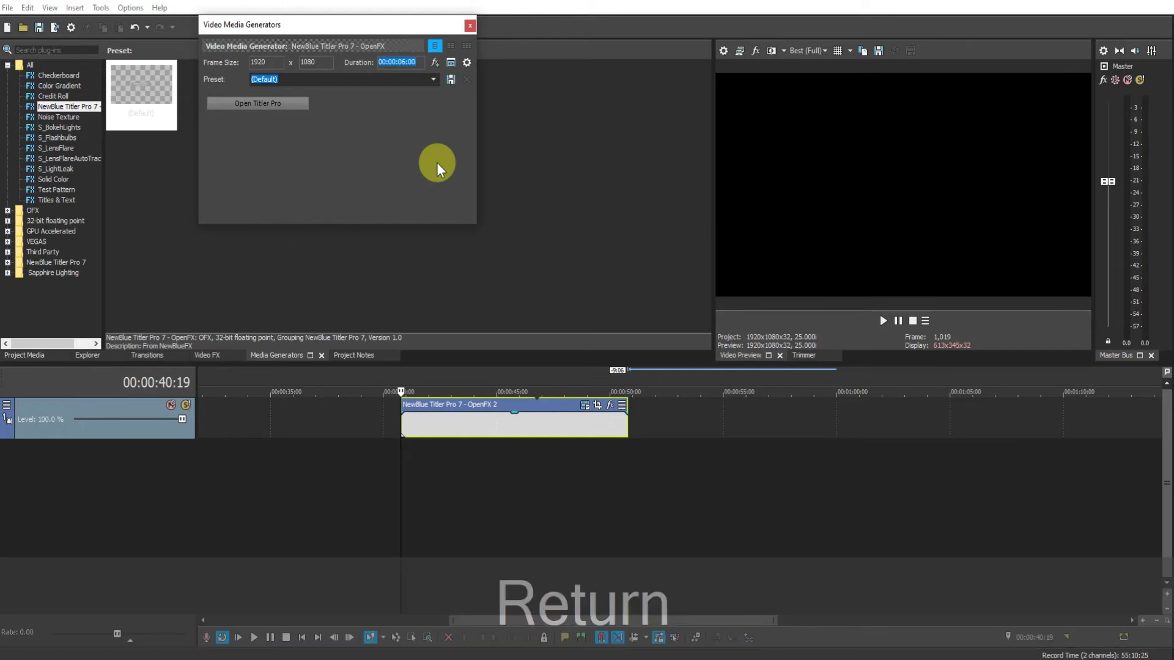
pyautogui.moveTo(626, 422); pyautogui.dragTo(537, 425)
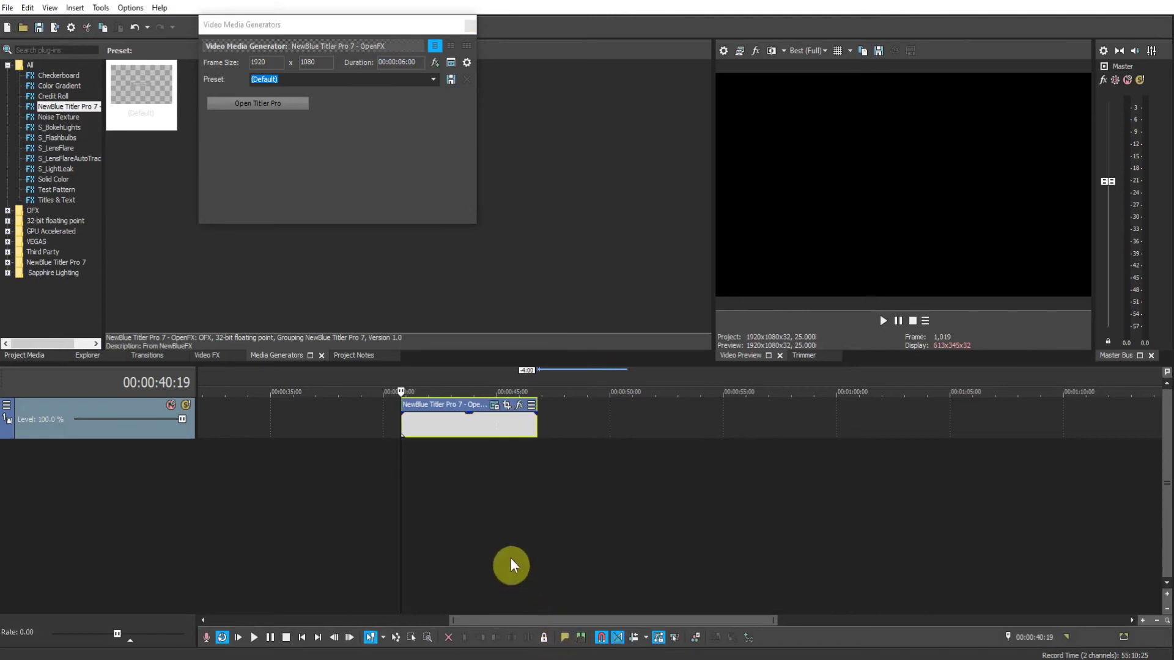
# Step: Play back the shortened title event from its start, stop playback and deselect the event
pyautogui.click(251, 640)
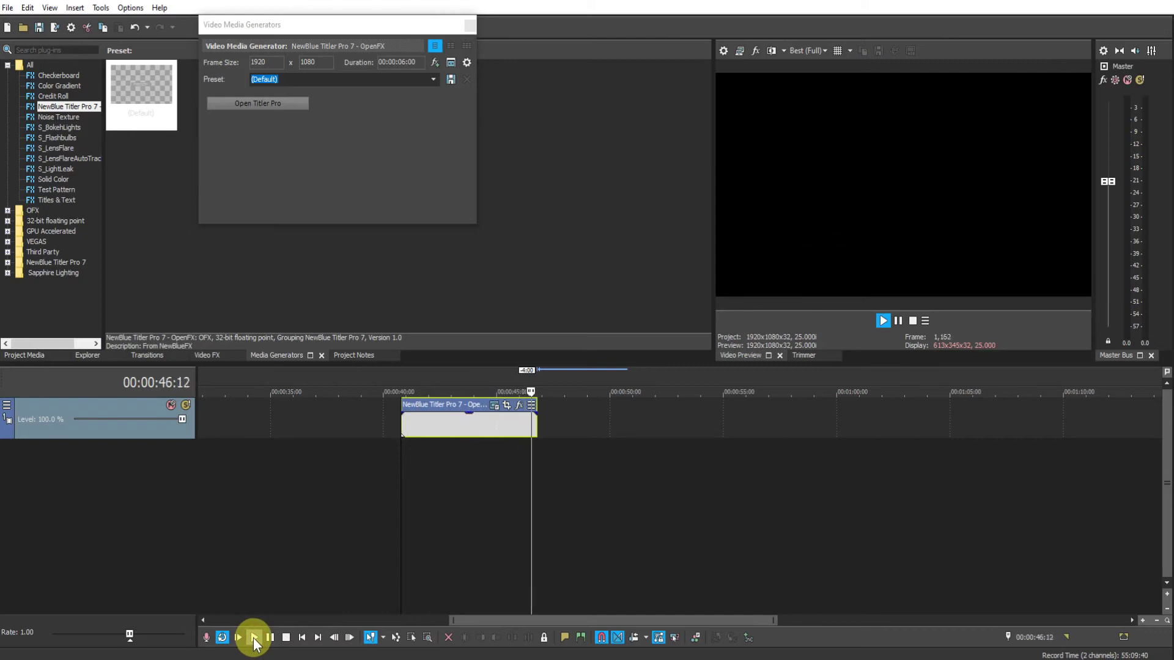
pyautogui.click(286, 637)
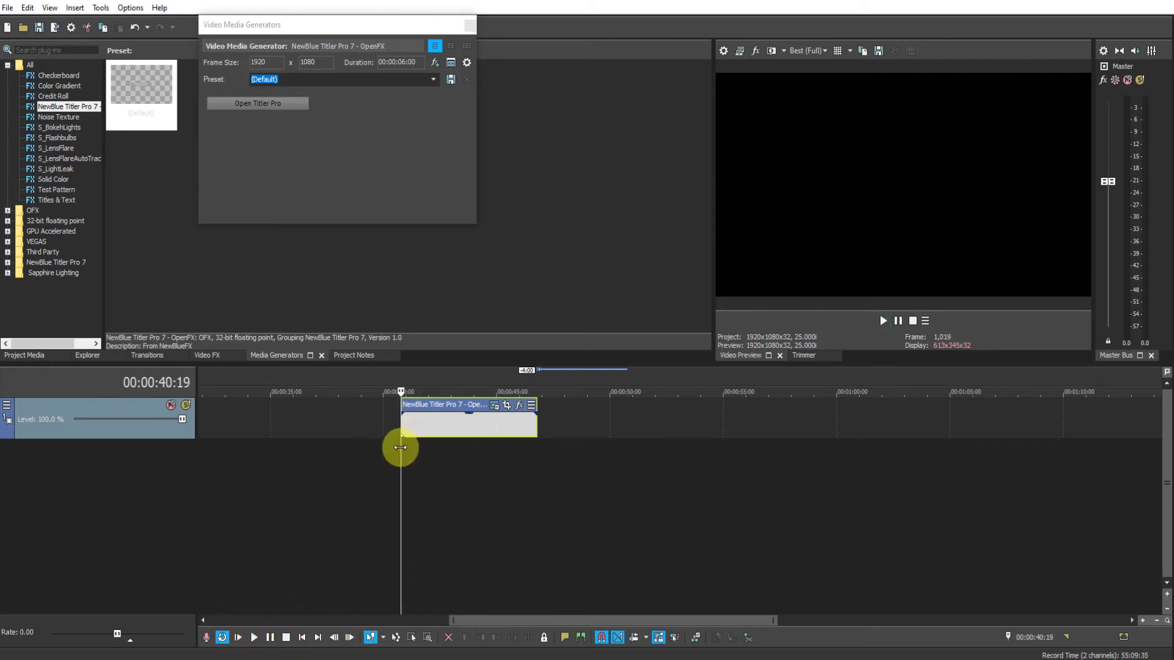
pyautogui.click(400, 448)
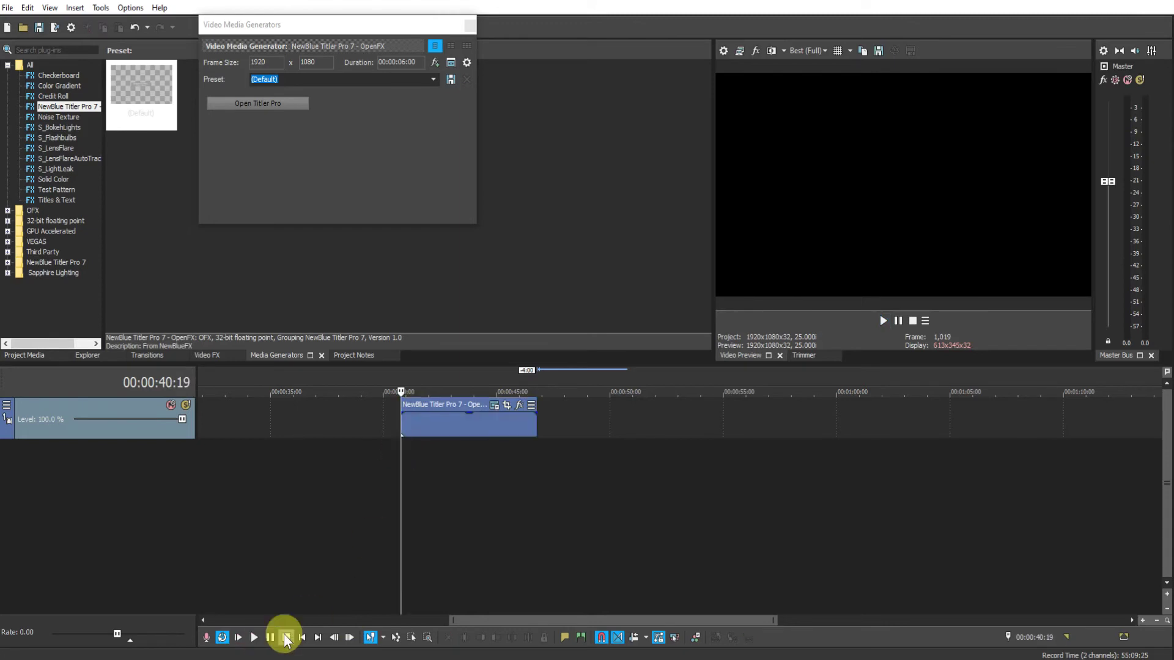
# Step: Reopen the title in Titler Pro, expand the Name layer and move the Pause marker into the opening fade at about 1 second
pyautogui.click(280, 109)
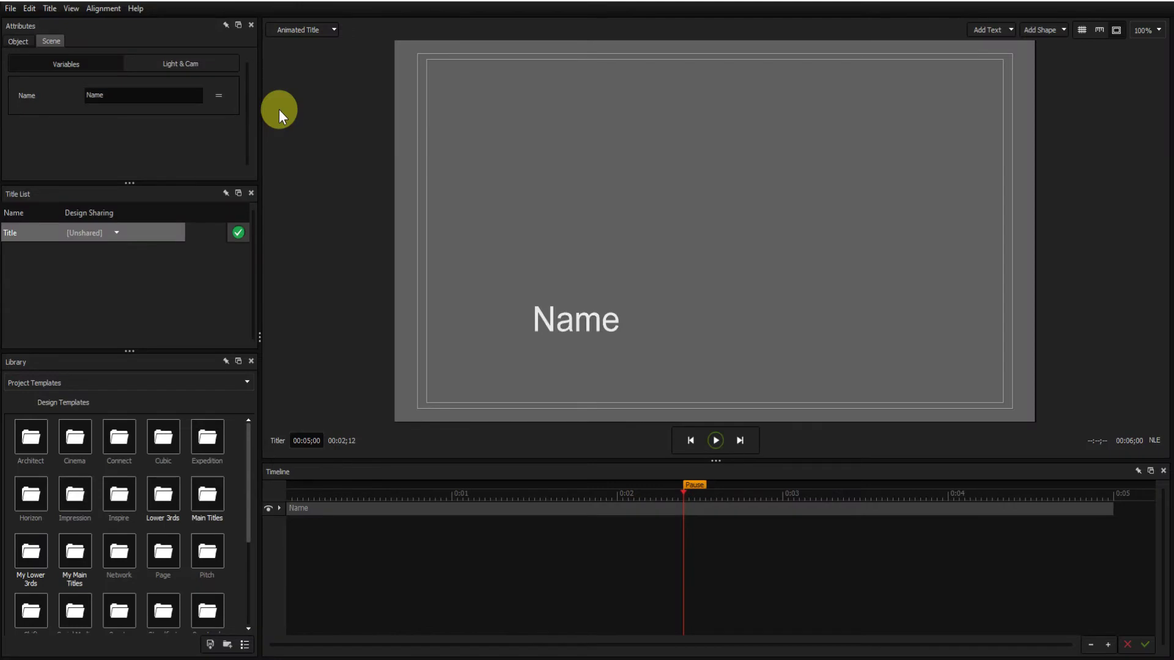
pyautogui.click(280, 508)
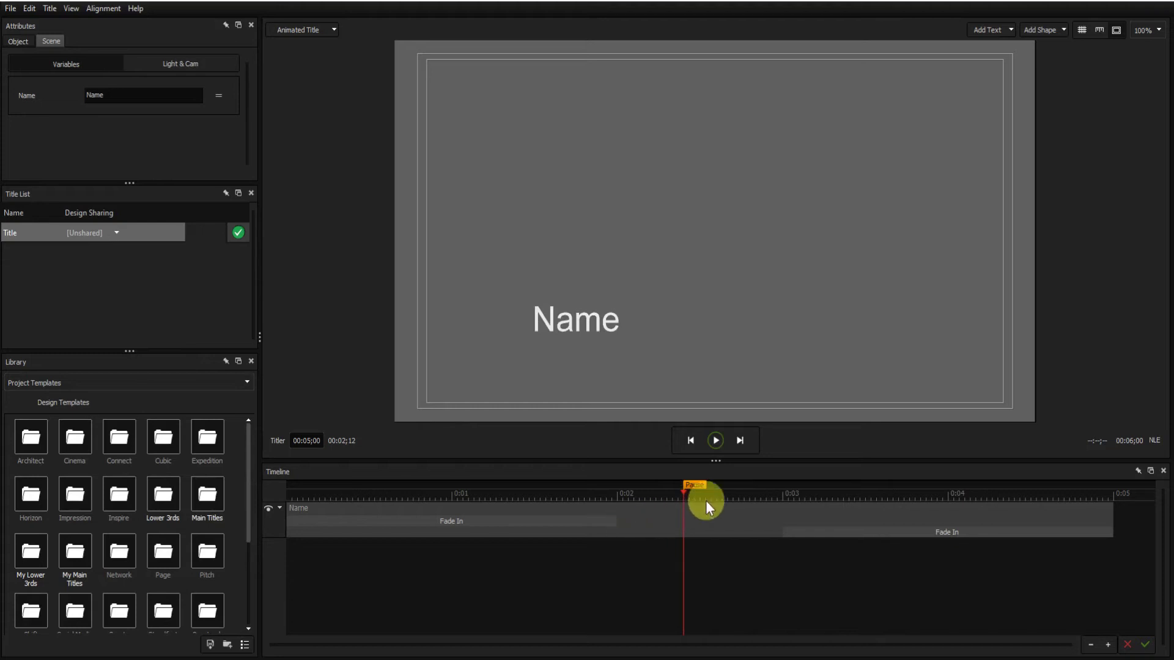
pyautogui.moveTo(692, 480); pyautogui.dragTo(454, 485)
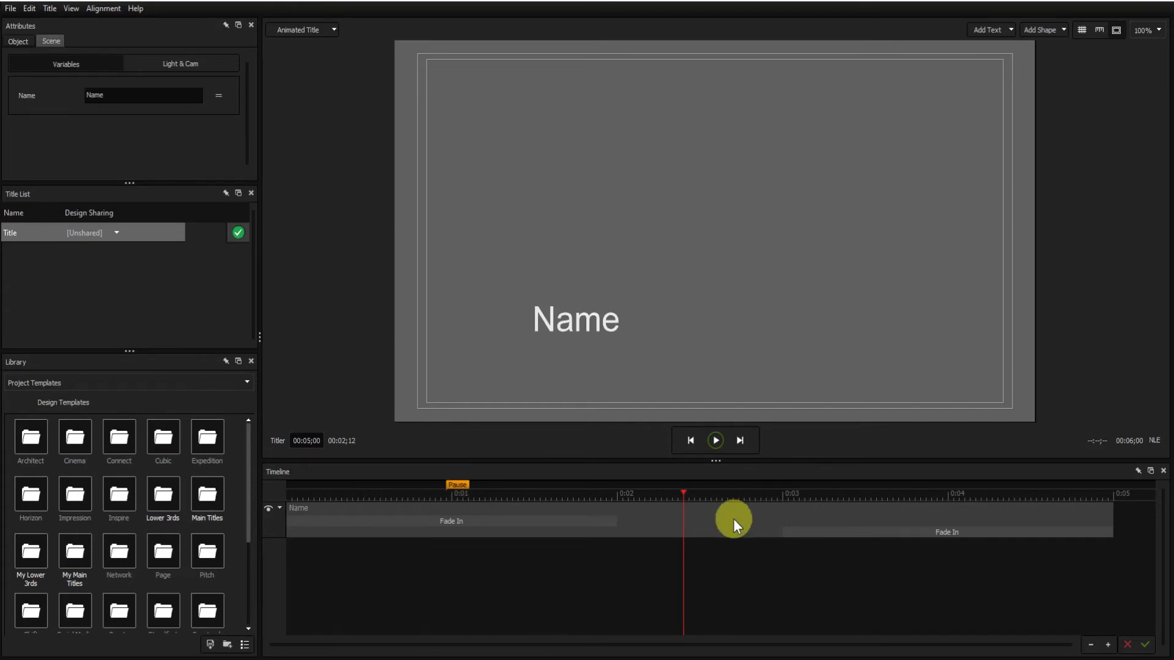
# Step: Preview the title, stop playback and move the Pause marker into the closing fade at about 4.2 seconds
pyautogui.click(715, 441)
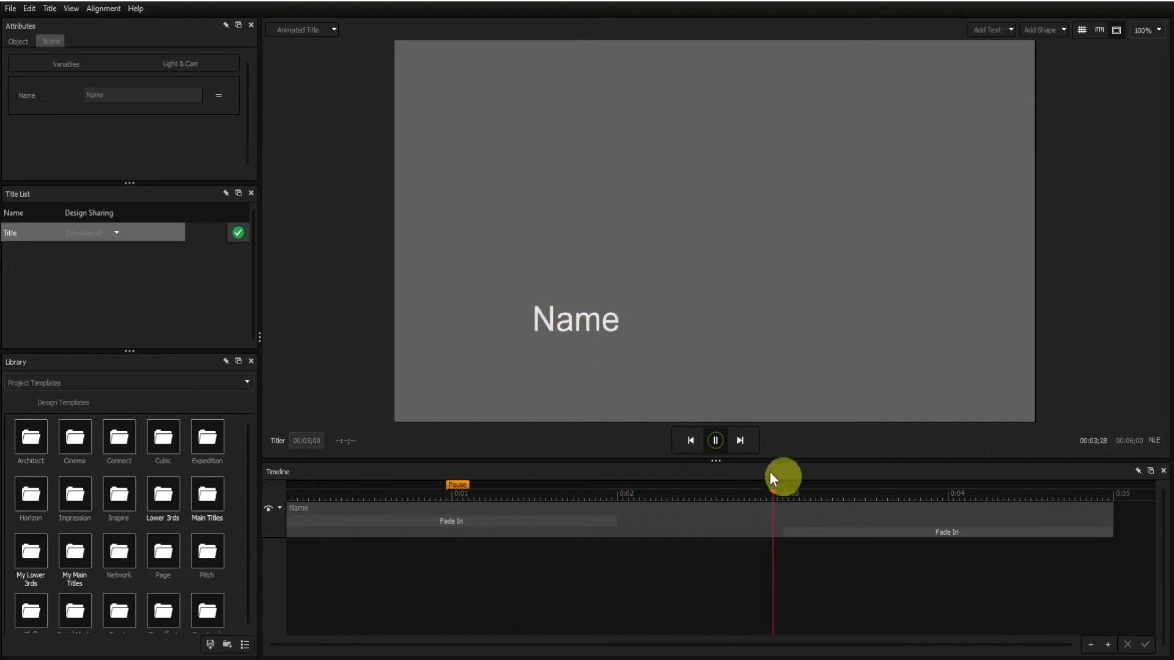
pyautogui.click(715, 440)
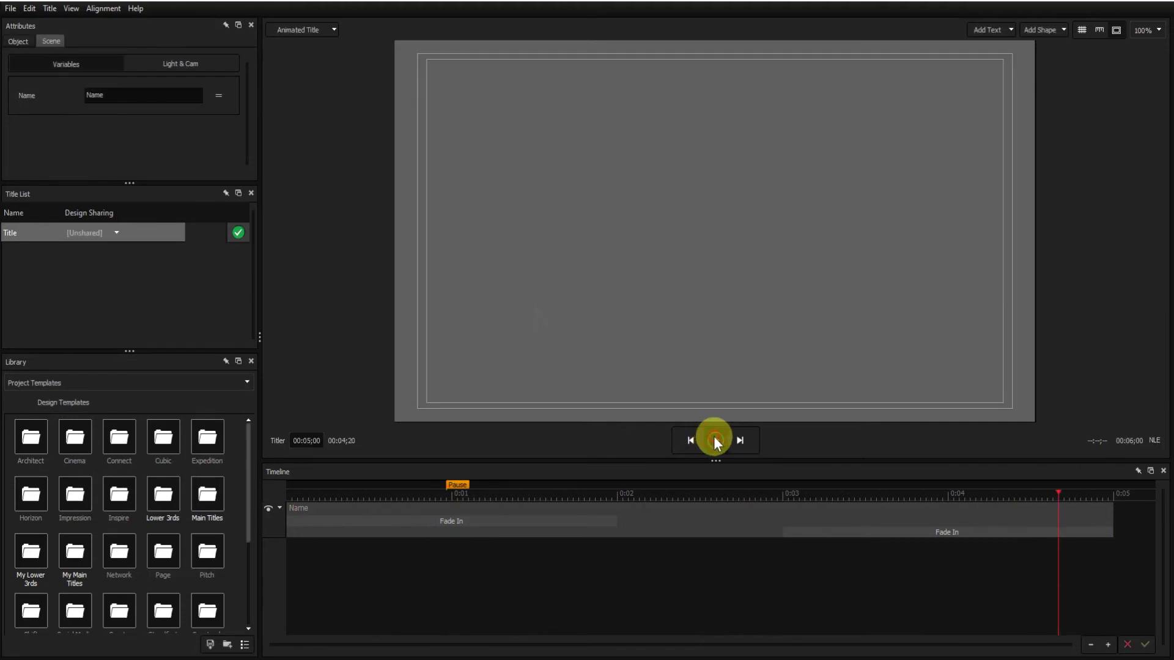
pyautogui.moveTo(460, 484); pyautogui.dragTo(784, 489)
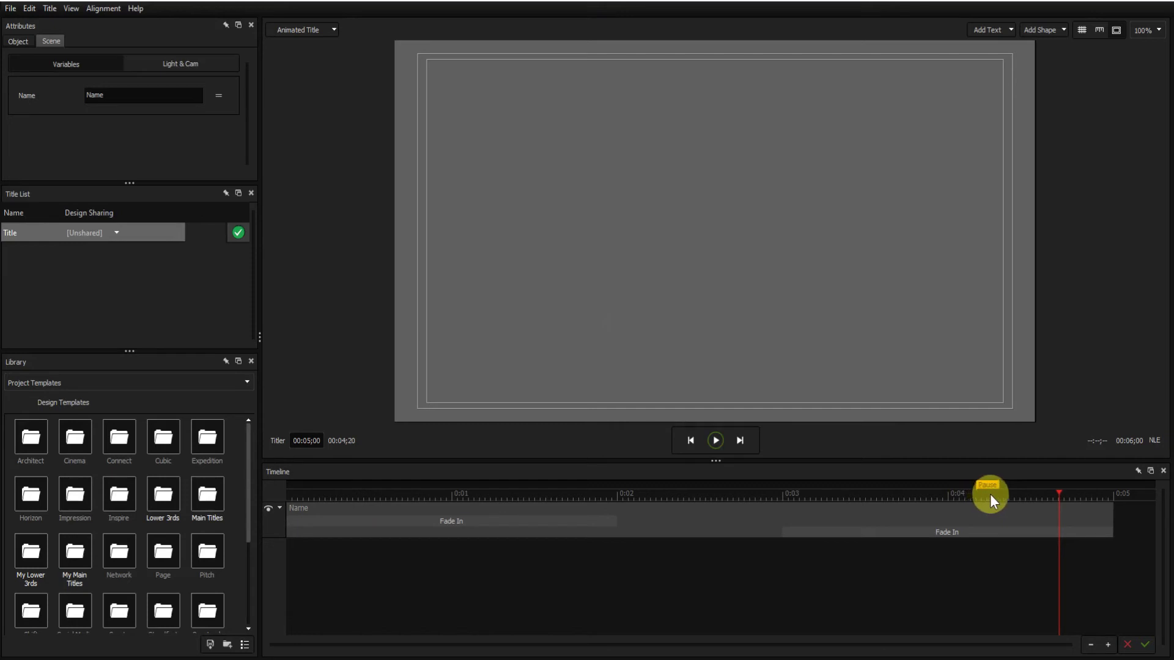
# Step: Preview the title, stop playback and move the Pause marker between the Name layer's two fades at about 2.4 seconds
pyautogui.click(715, 440)
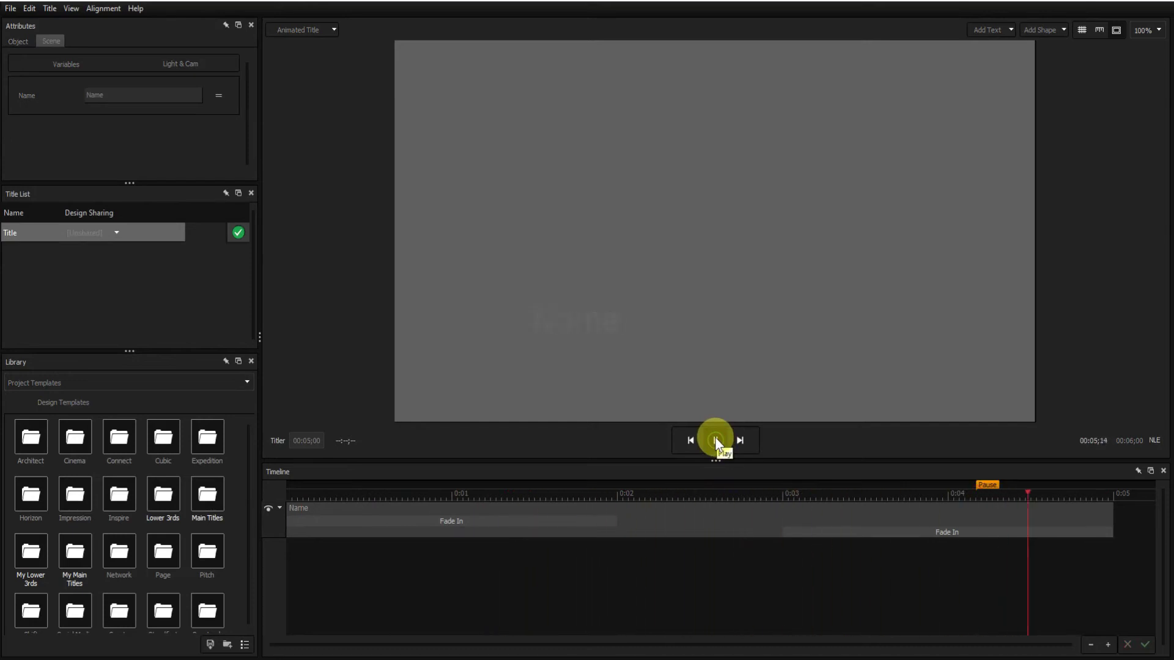
pyautogui.click(715, 440)
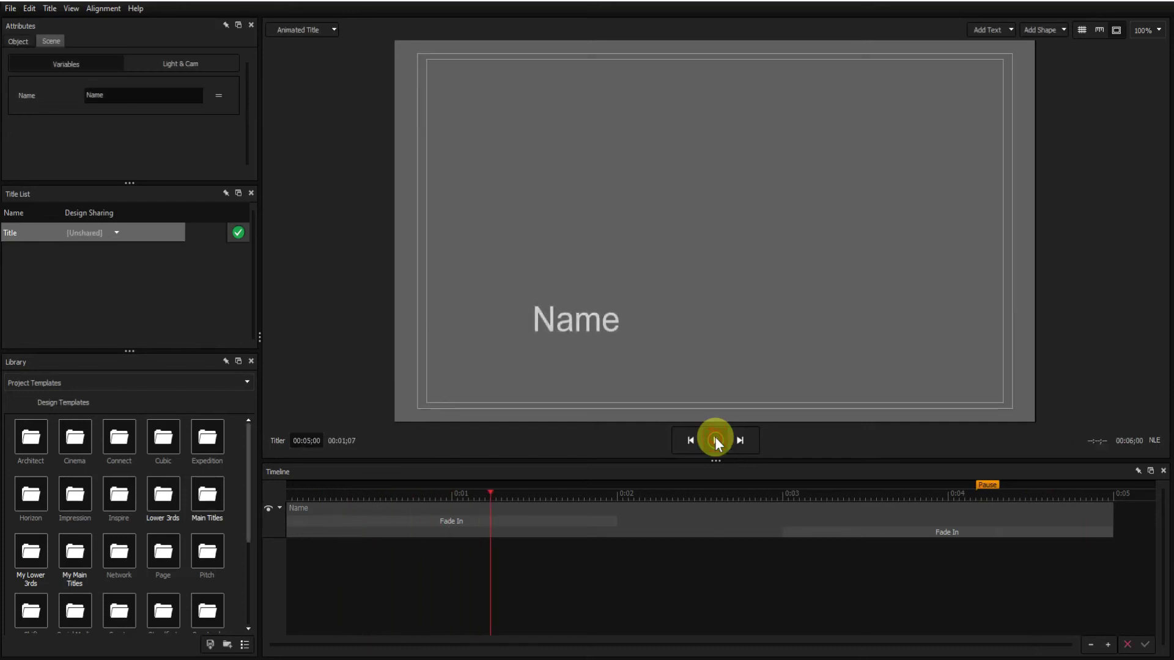
pyautogui.moveTo(980, 486); pyautogui.dragTo(697, 485)
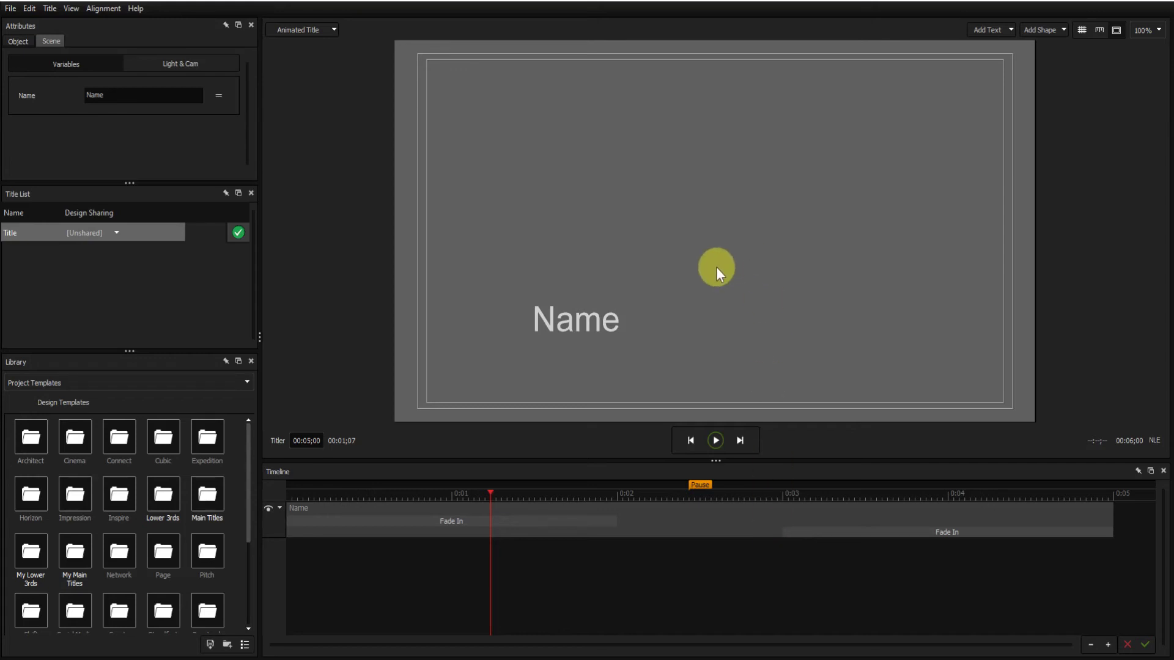
# Step: Add a variable text object and place its layer below the Name layer in the title timeline
pyautogui.click(984, 30)
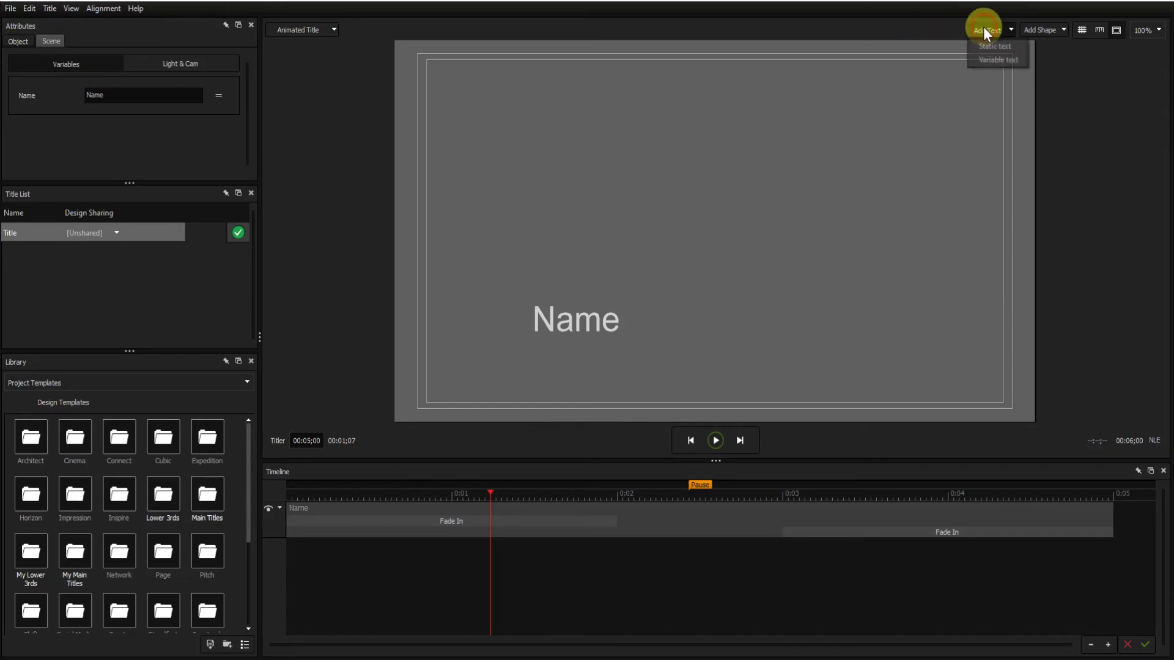
pyautogui.click(984, 60)
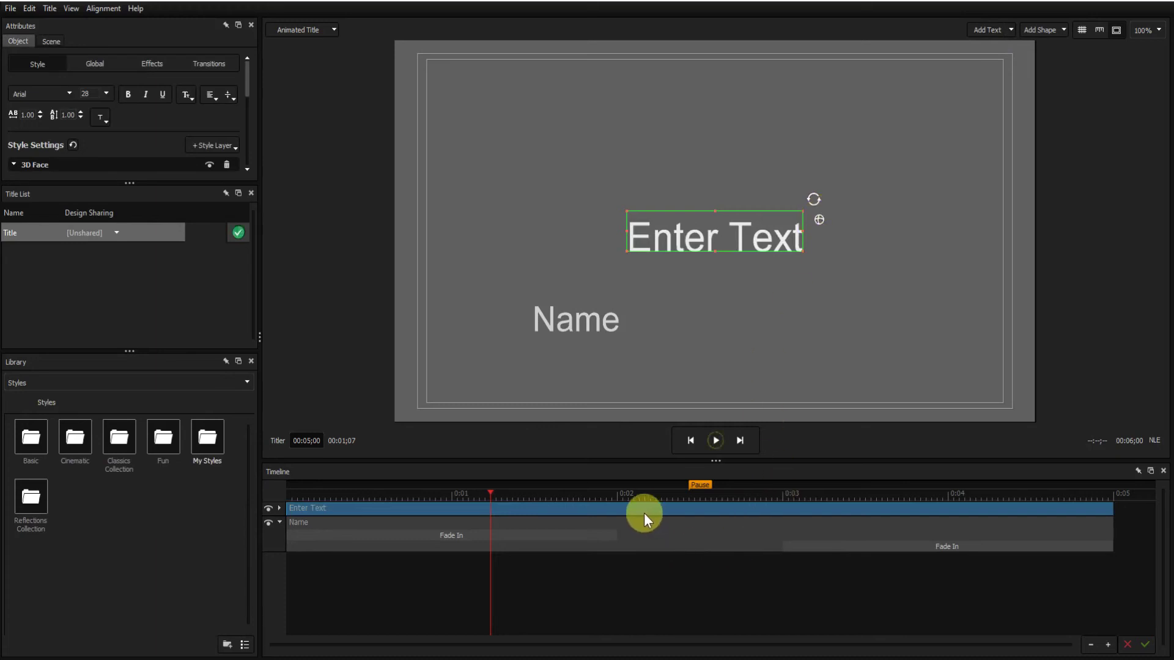
pyautogui.moveTo(643, 511); pyautogui.dragTo(651, 557)
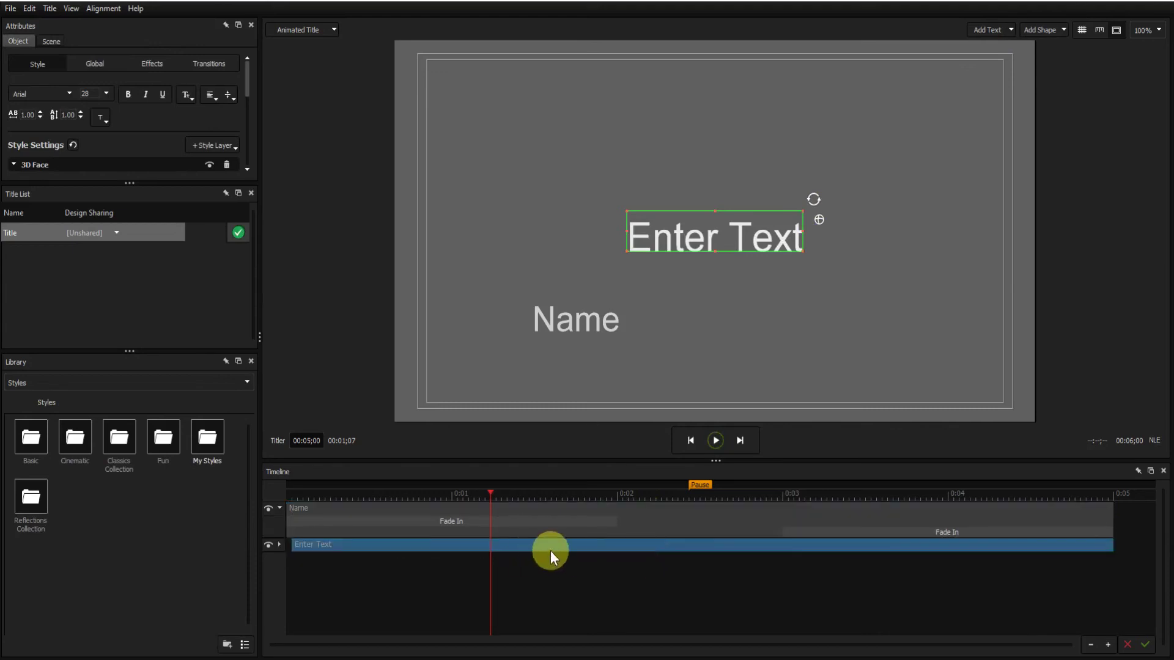
pyautogui.moveTo(543, 544); pyautogui.dragTo(548, 543)
# Step: Copy the Name layer's opening fade and paste it onto the Enter Text layer as both the In and Out transitions
pyautogui.click(434, 521)
pyautogui.rightClick(435, 520)
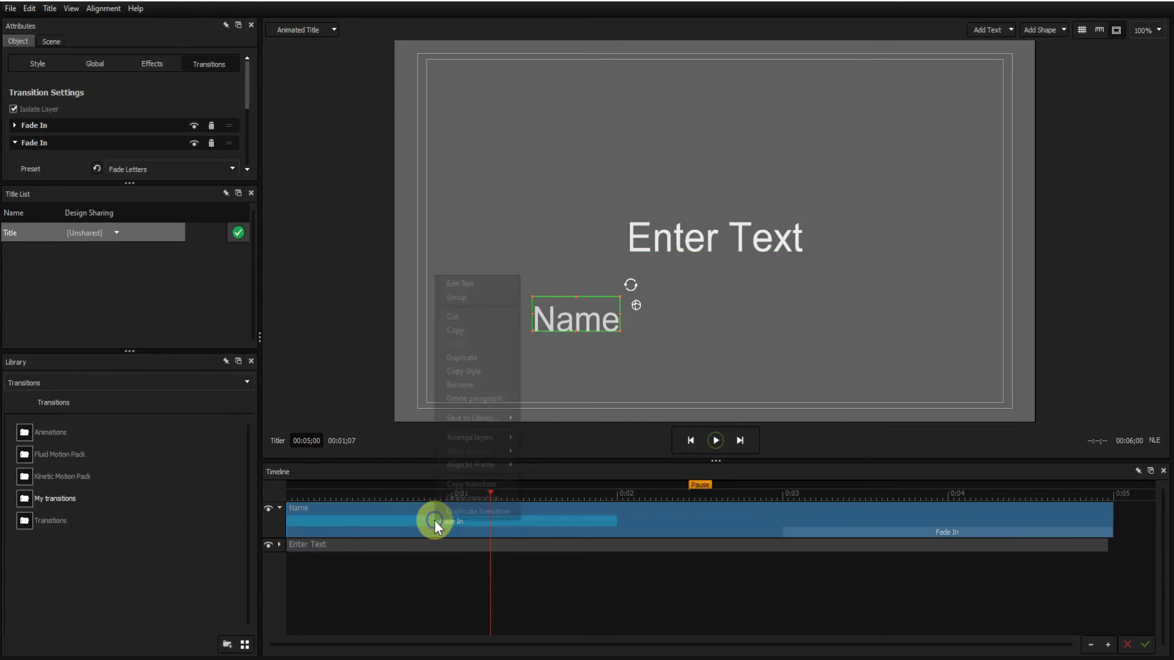
pyautogui.click(463, 485)
pyautogui.click(375, 546)
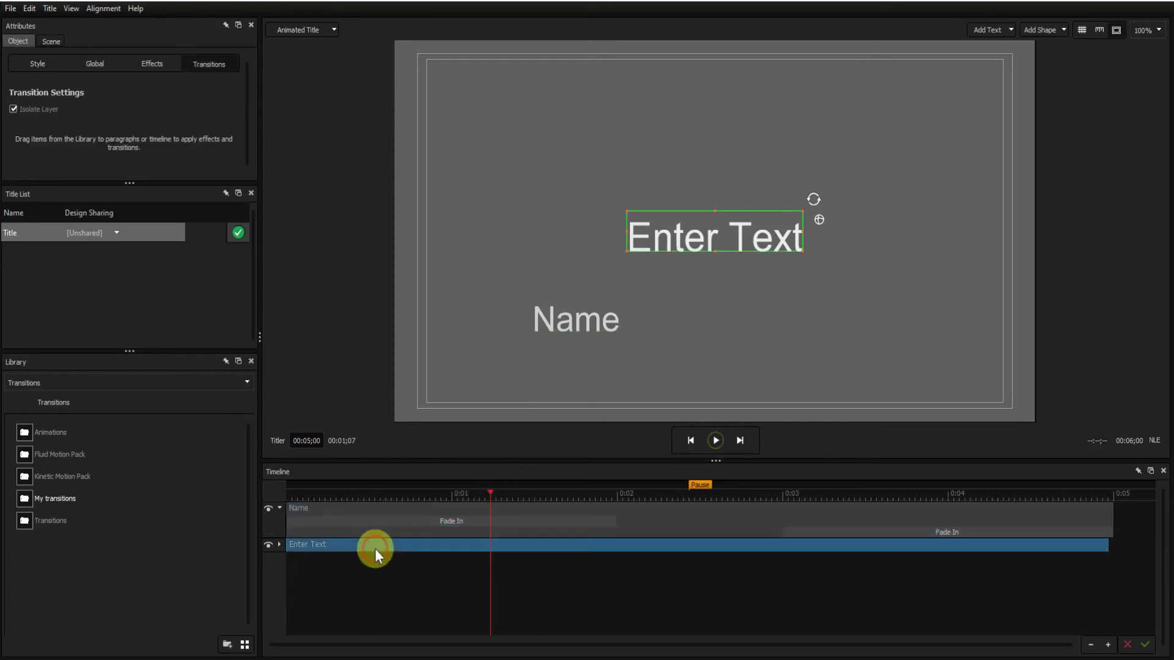
pyautogui.rightClick(375, 548)
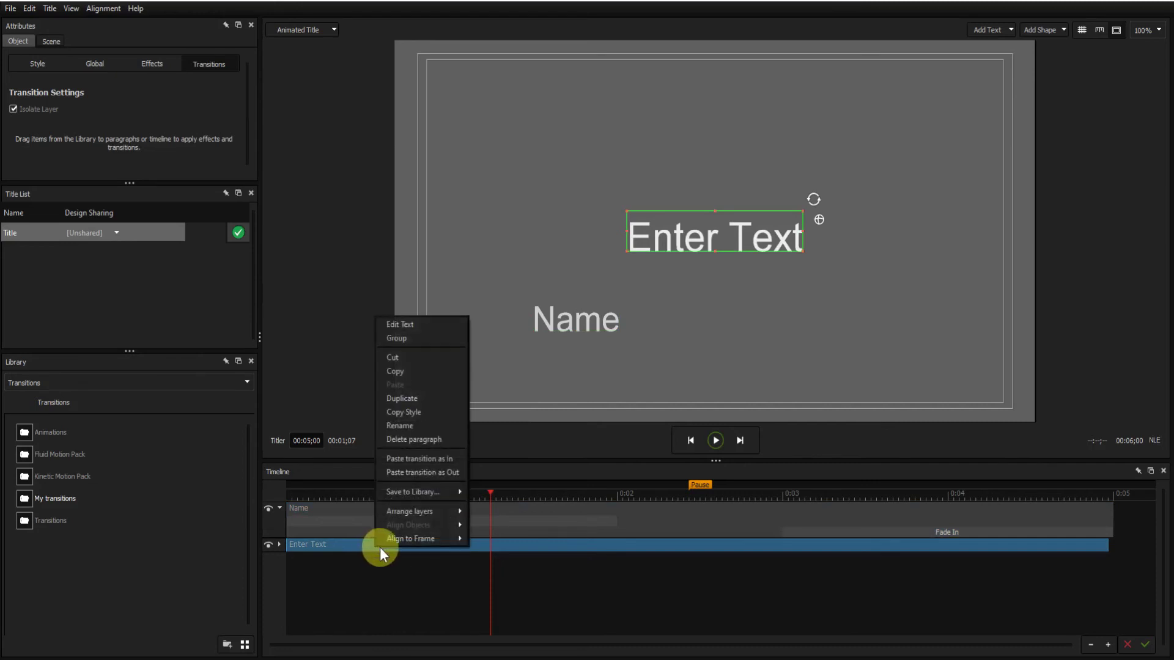
pyautogui.click(419, 460)
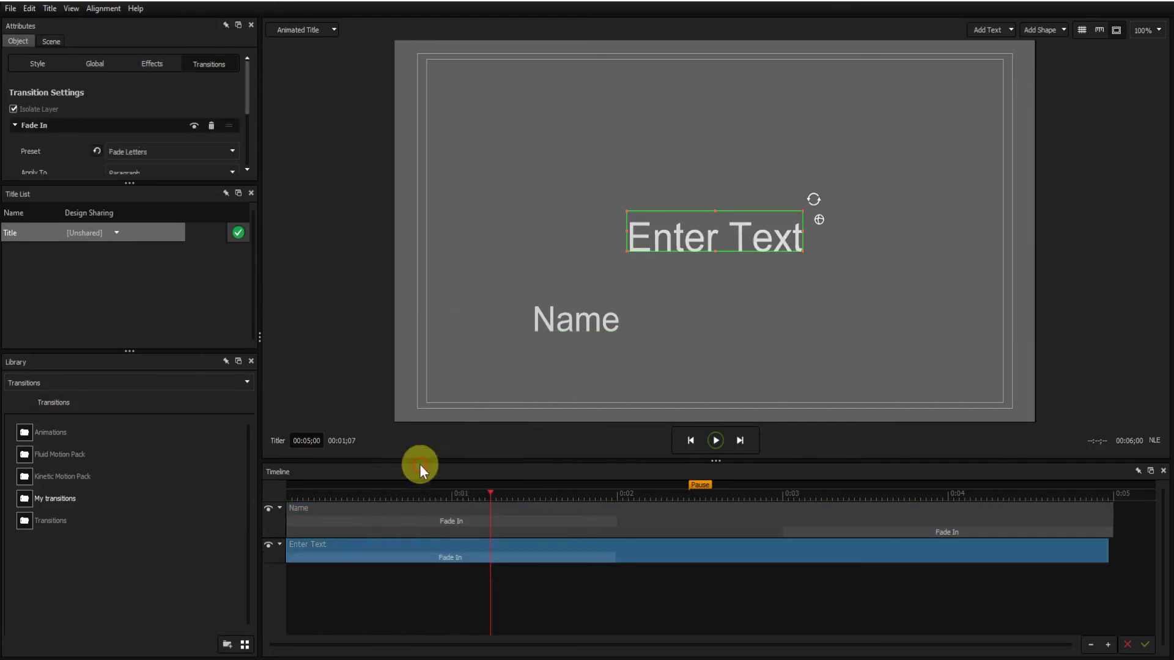
pyautogui.rightClick(1006, 553)
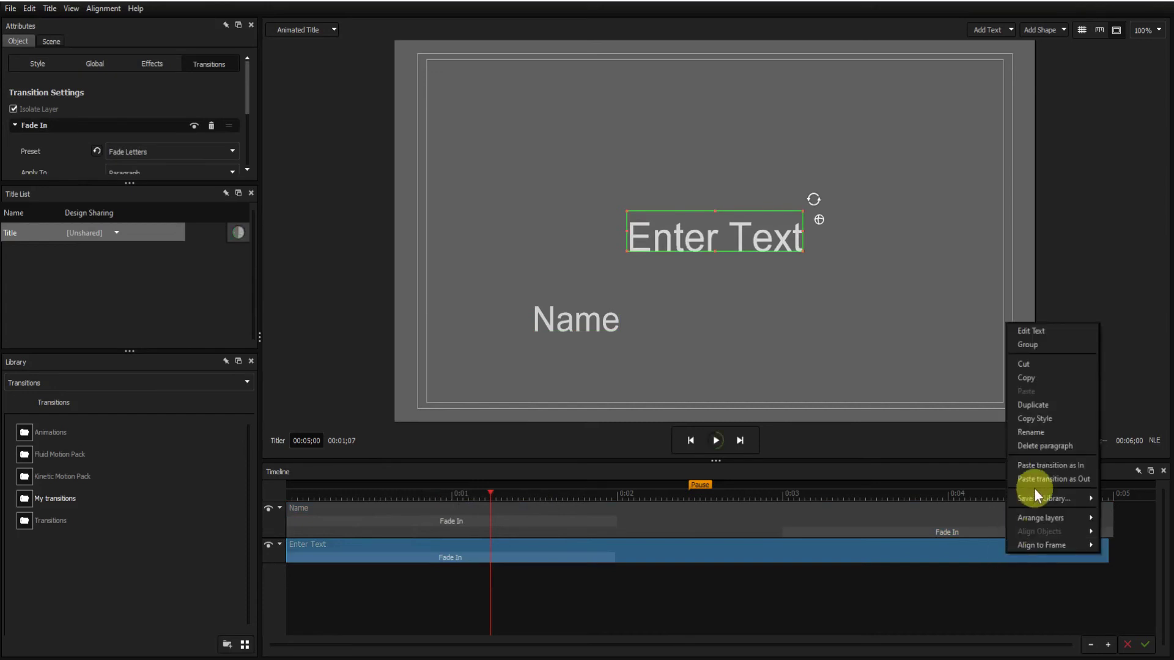
pyautogui.click(1057, 480)
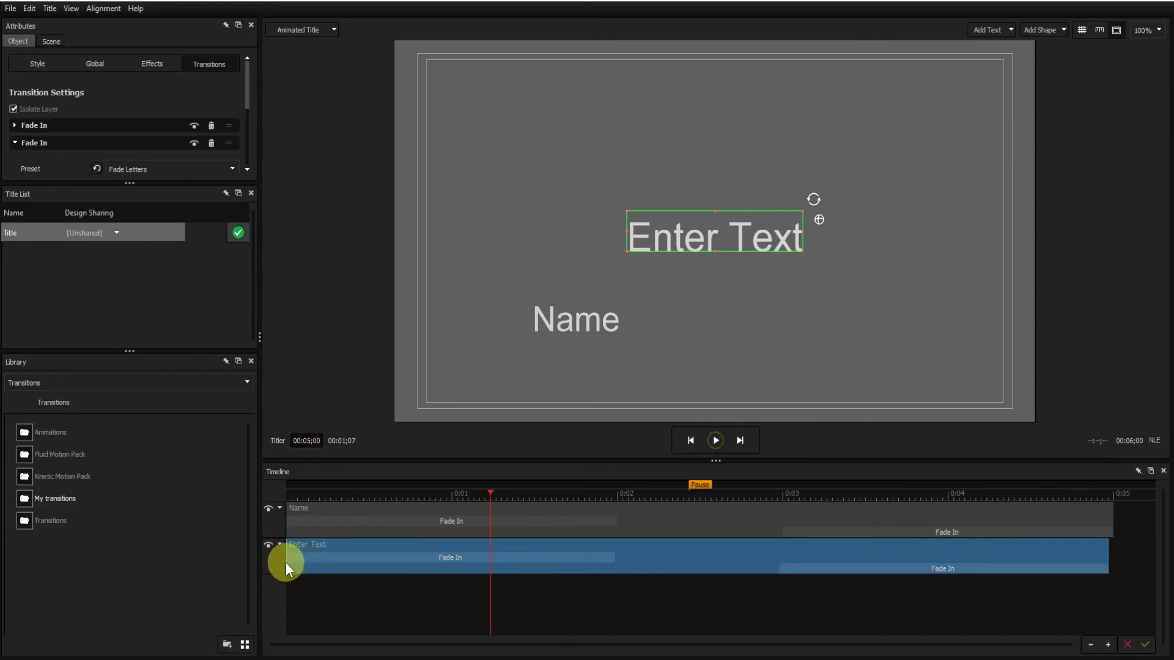
# Step: Trim the Enter Text layer to start at about 1.9 seconds and shorten both of its fades to about 1.2 seconds
pyautogui.moveTo(285, 563); pyautogui.dragTo(515, 563)
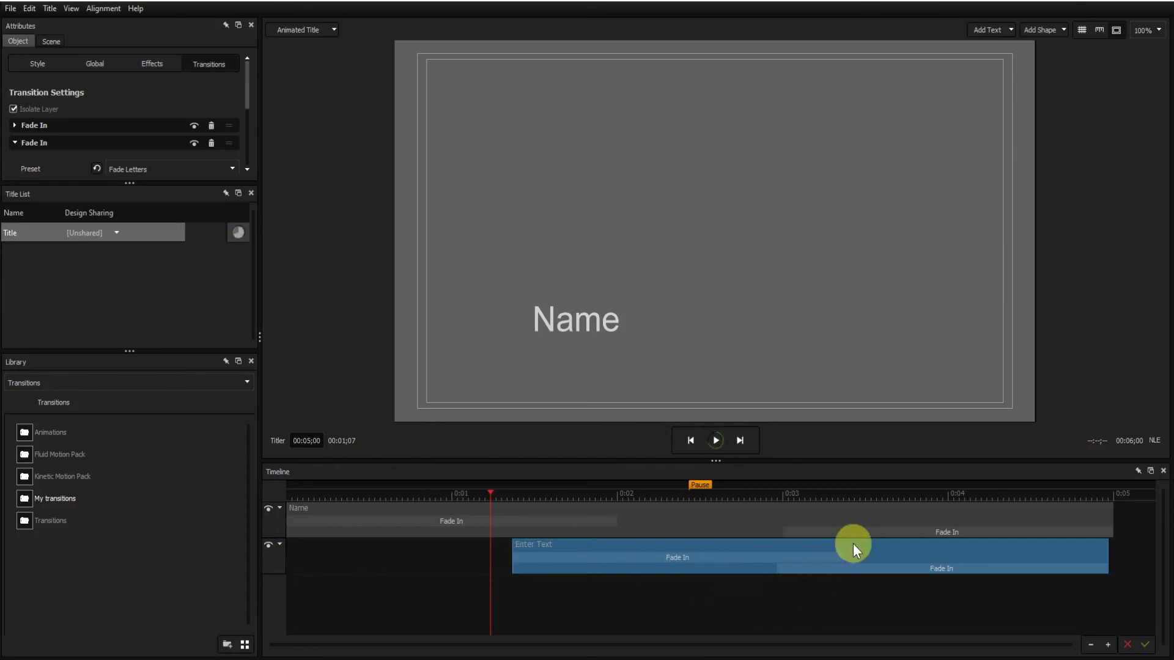
pyautogui.moveTo(843, 559); pyautogui.dragTo(786, 573)
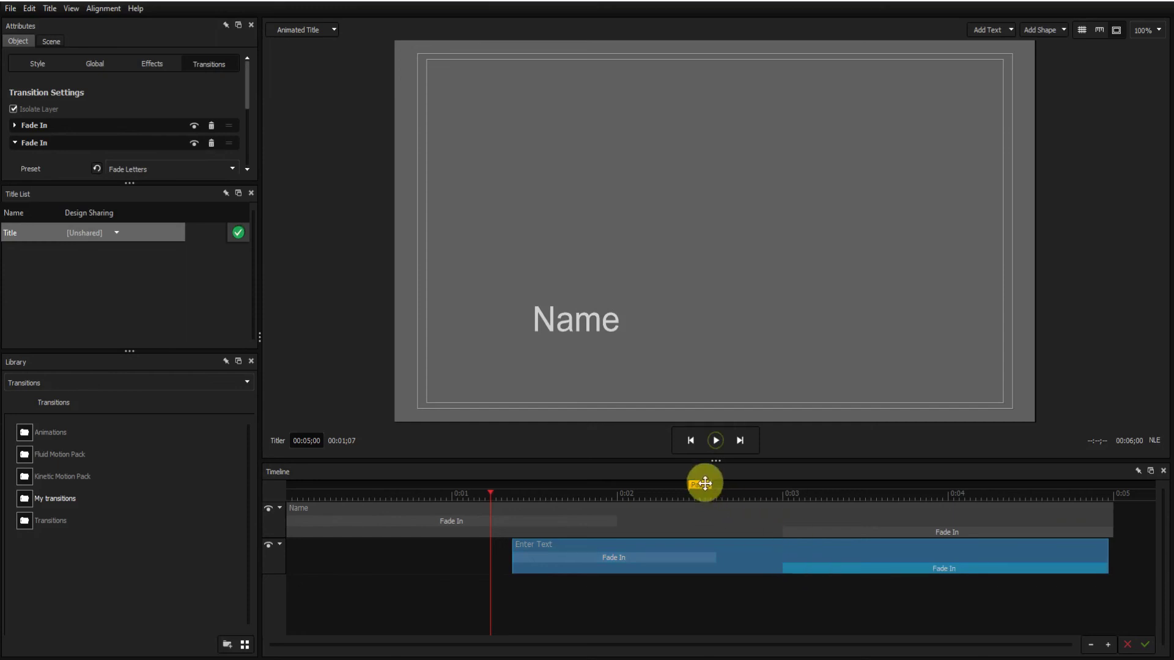
pyautogui.moveTo(702, 485); pyautogui.dragTo(754, 485)
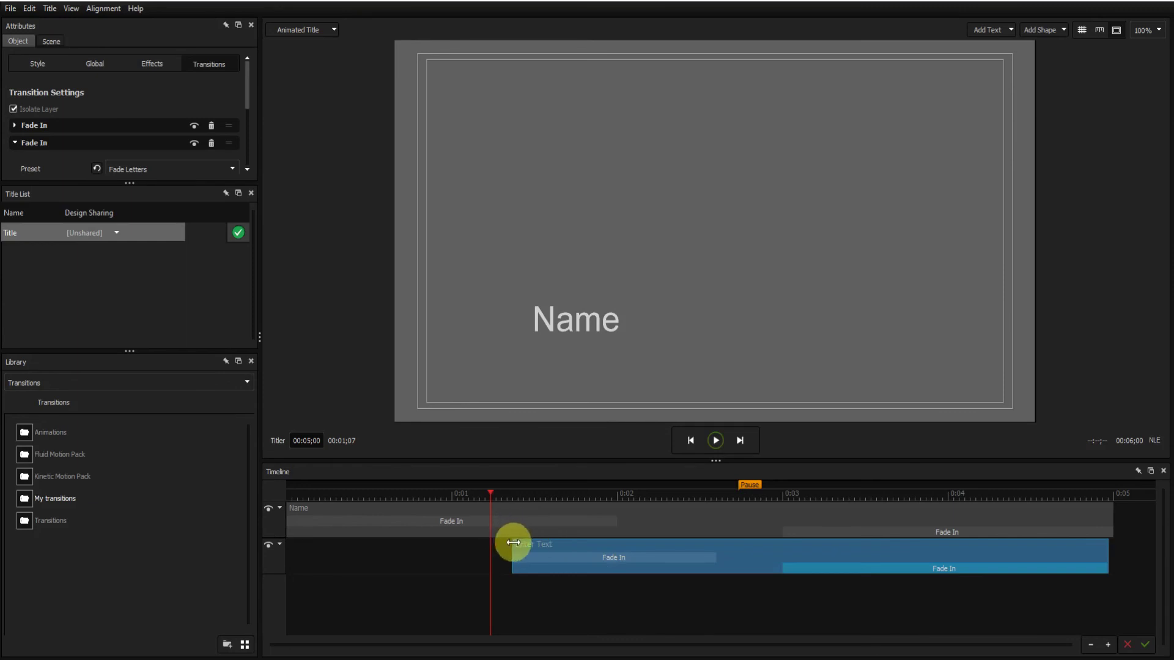
pyautogui.moveTo(513, 543); pyautogui.dragTo(605, 547)
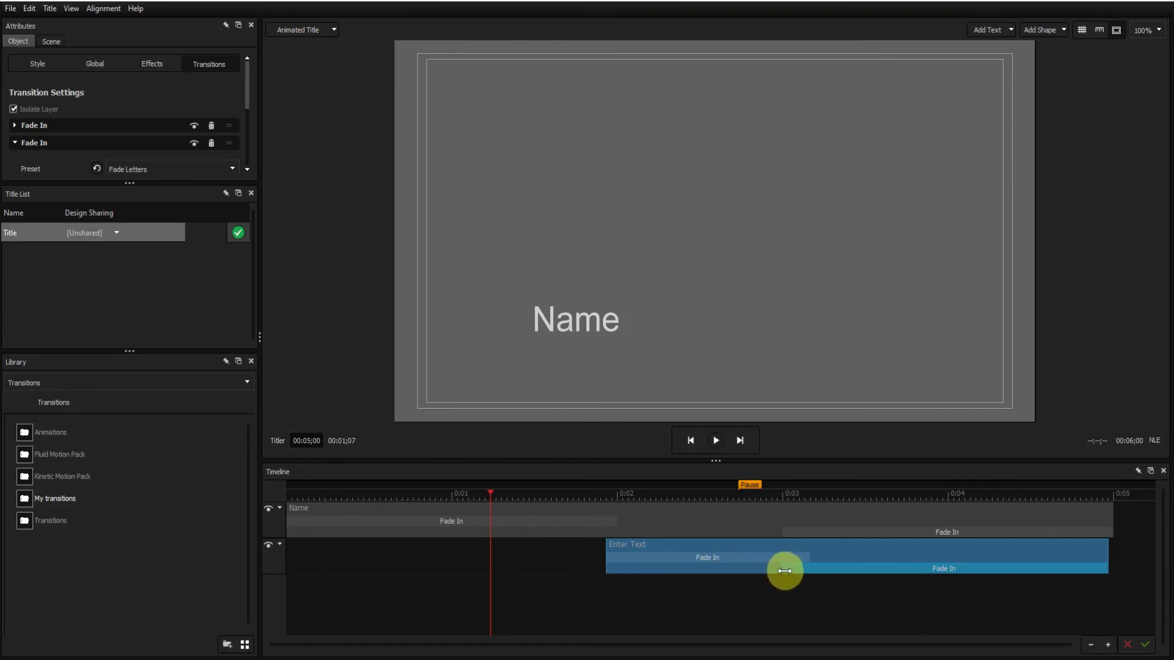
pyautogui.moveTo(786, 570); pyautogui.dragTo(910, 567)
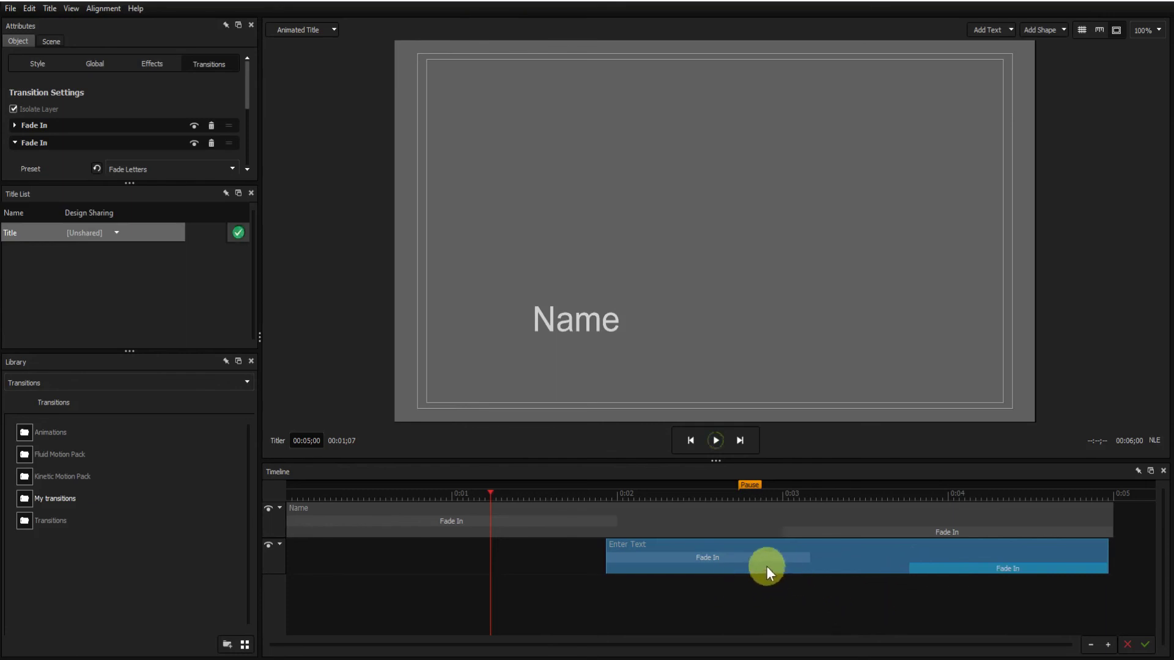
# Step: Move the Pause marker into the Enter Text layer's opening fade at about 2.3 seconds
pyautogui.moveTo(752, 485); pyautogui.dragTo(614, 491)
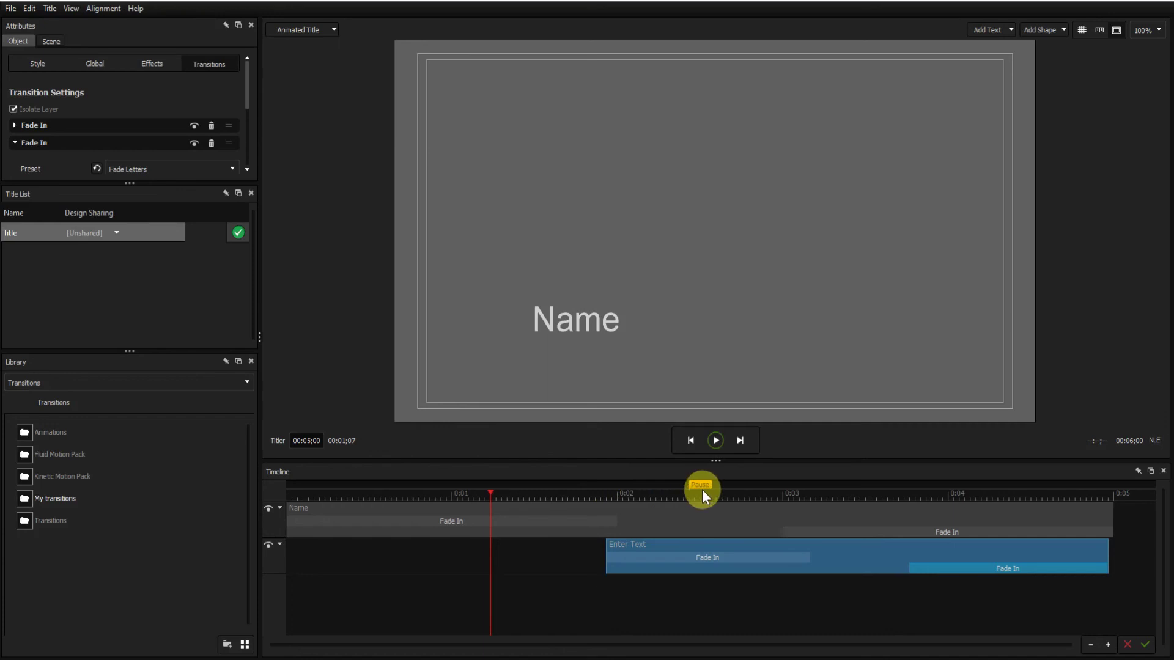
pyautogui.moveTo(733, 491); pyautogui.dragTo(727, 487)
# Step: Preview the title, stop playback and move the Pause marker between the Enter Text layer's two fades at about 3.4 seconds
pyautogui.click(715, 440)
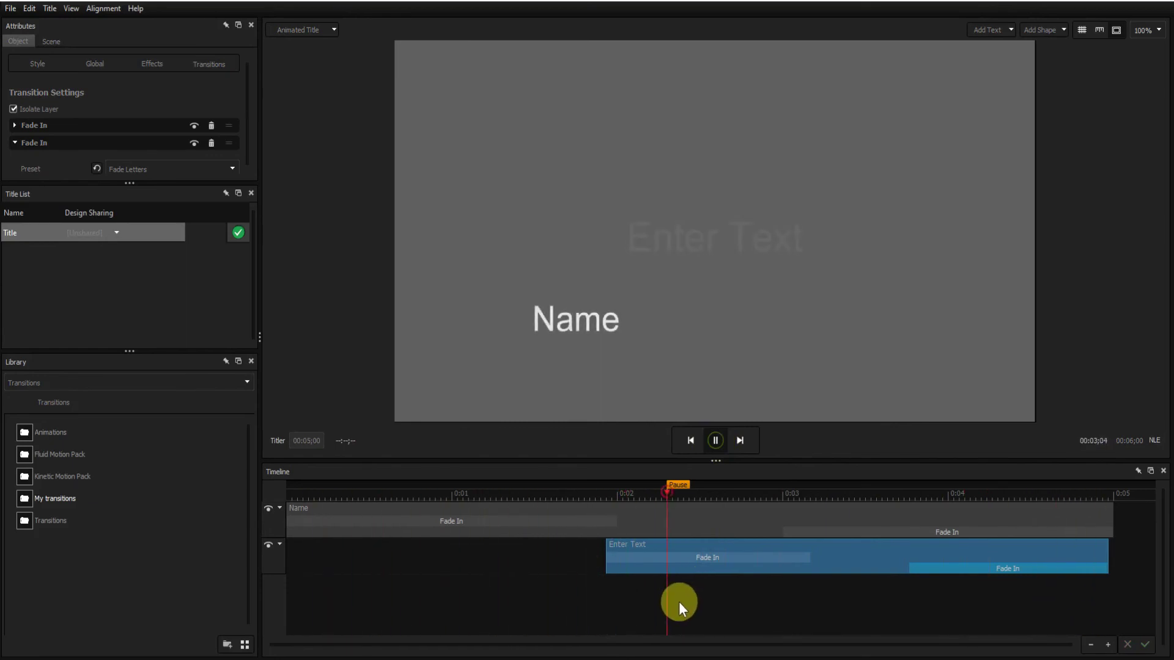
pyautogui.click(716, 441)
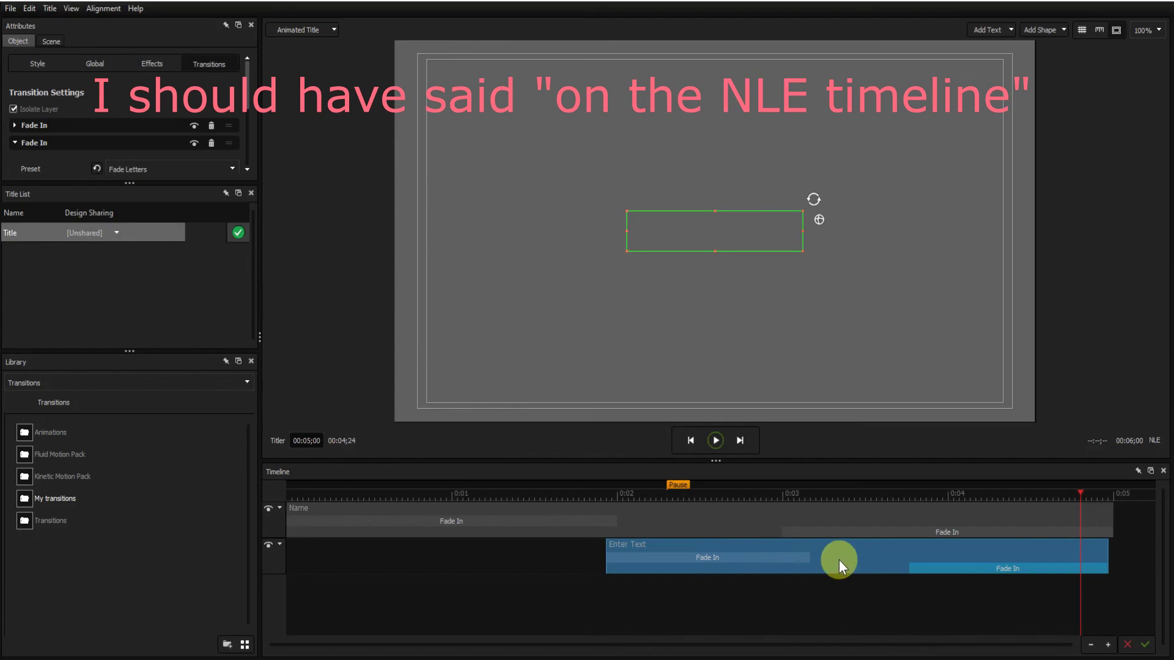
pyautogui.moveTo(674, 485); pyautogui.dragTo(855, 485)
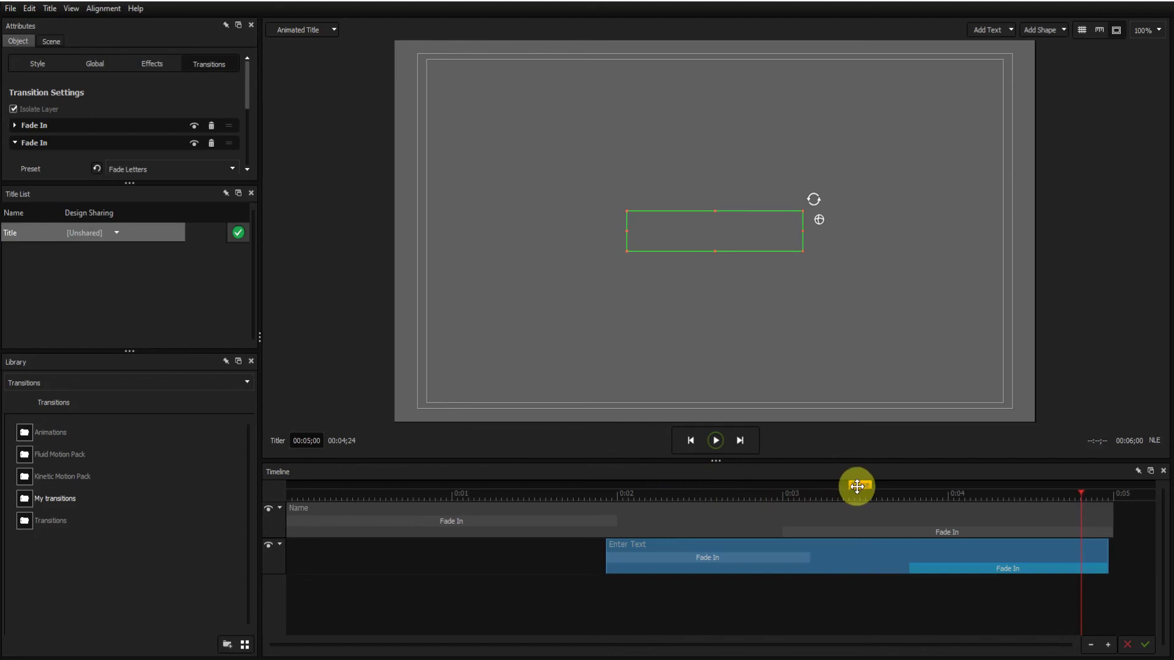